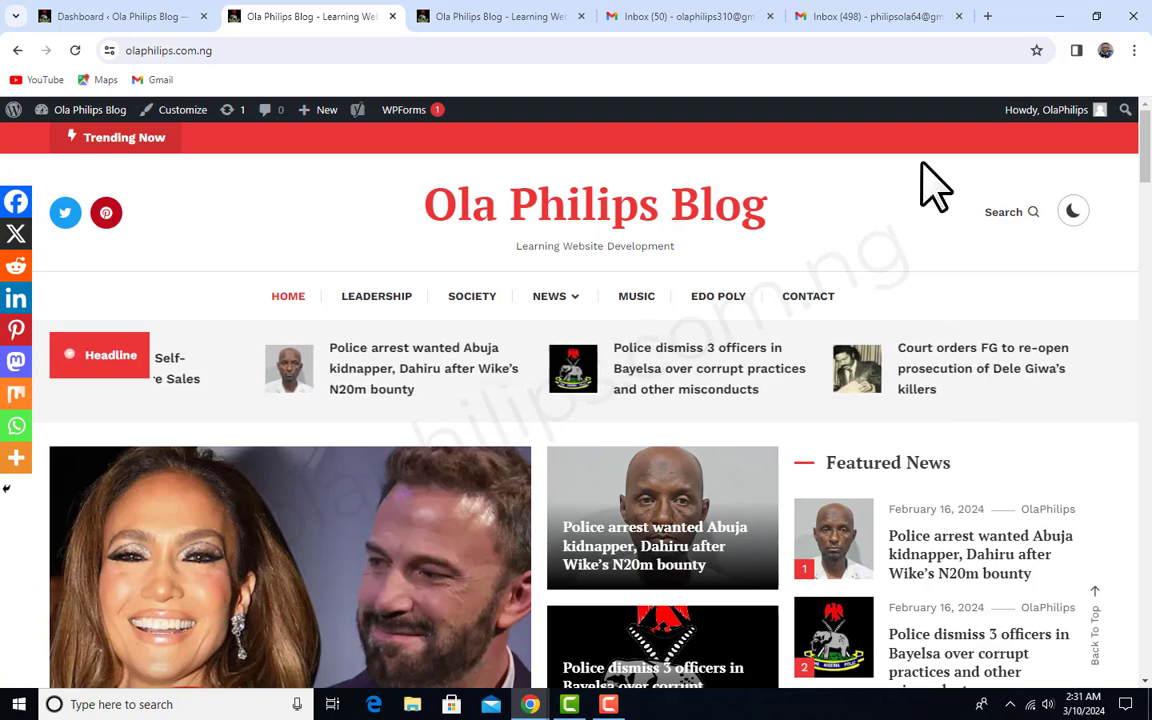
Open the Ola Philips Blog comment moderation e-mail in Gmail and highlight the submitted comment text
click(880, 18)
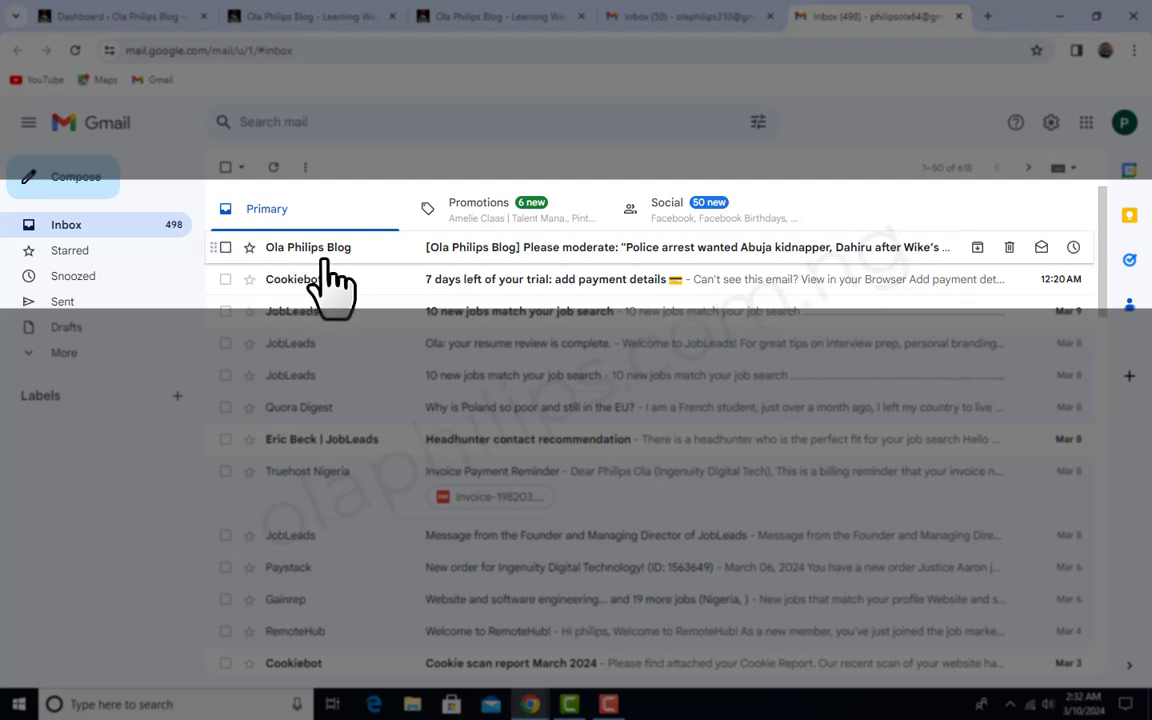
click(781, 252)
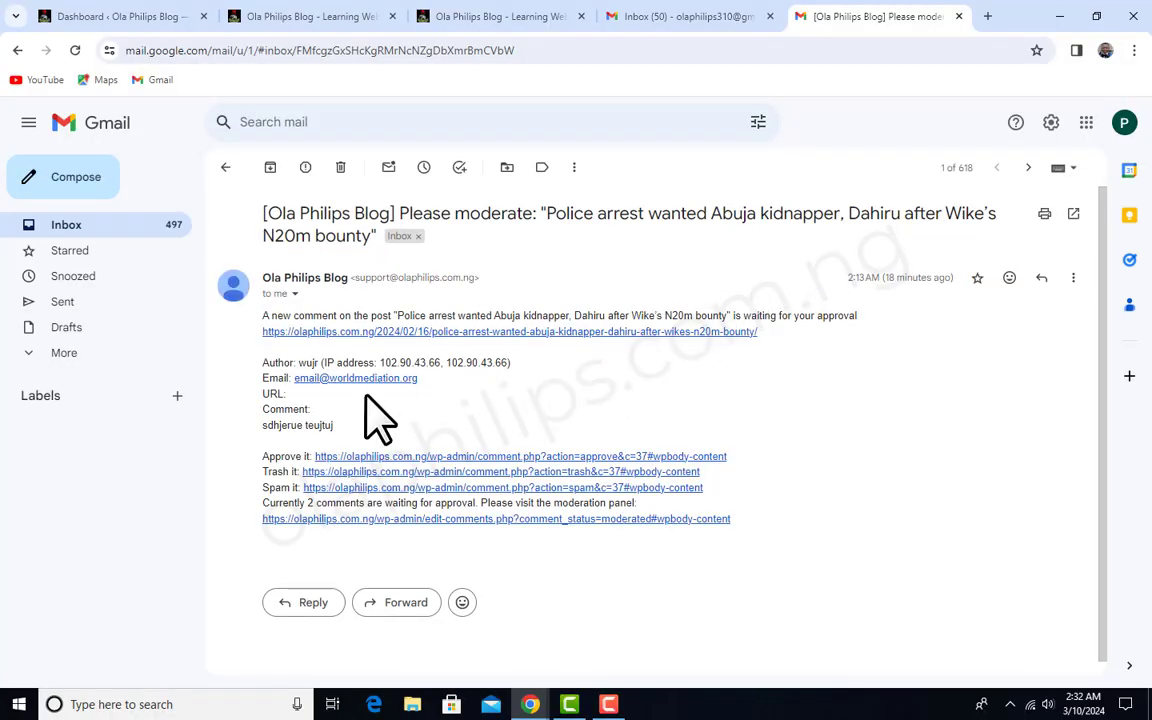
drag(356, 429, 267, 414)
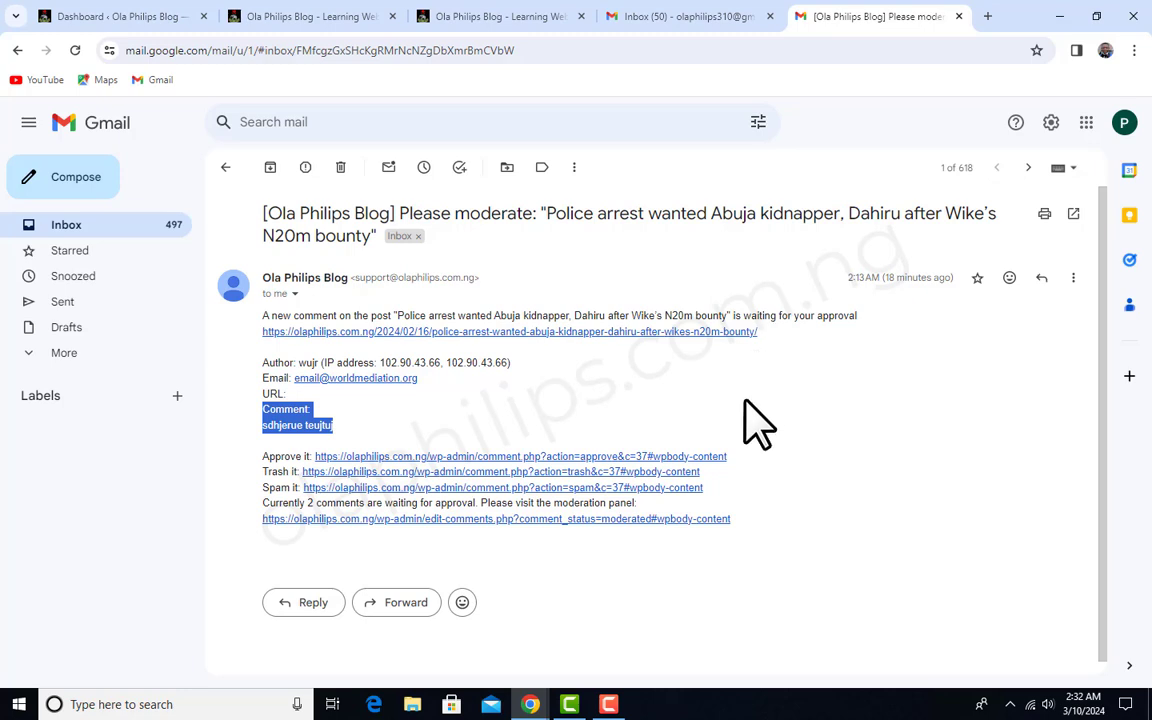
Return to the WordPress dashboard and look over the wpDiscuz and Sassy Social Share entries
click(326, 15)
click(170, 19)
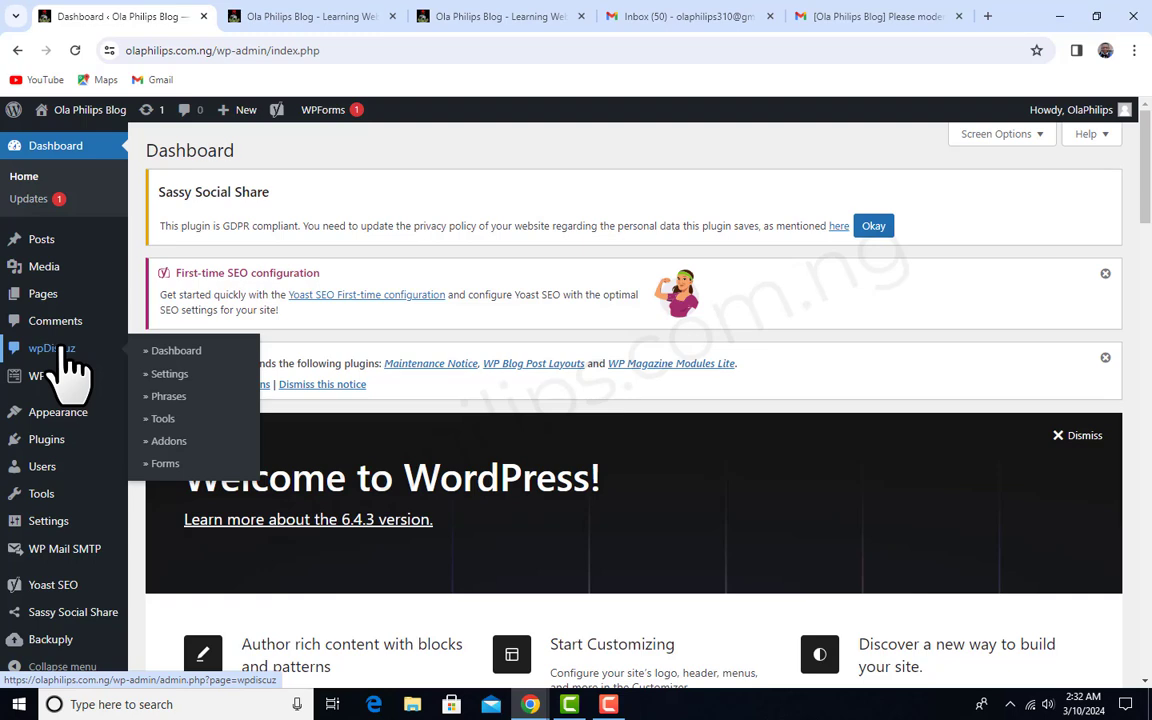
mouse_move(84, 616)
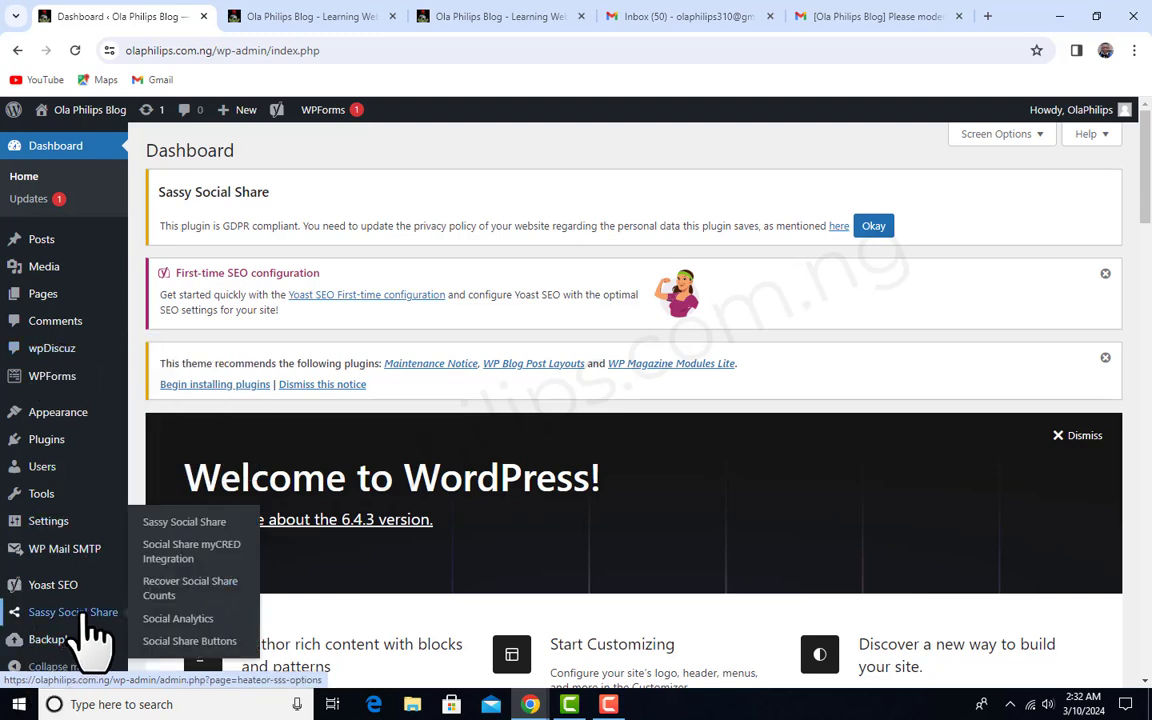
mouse_move(72, 362)
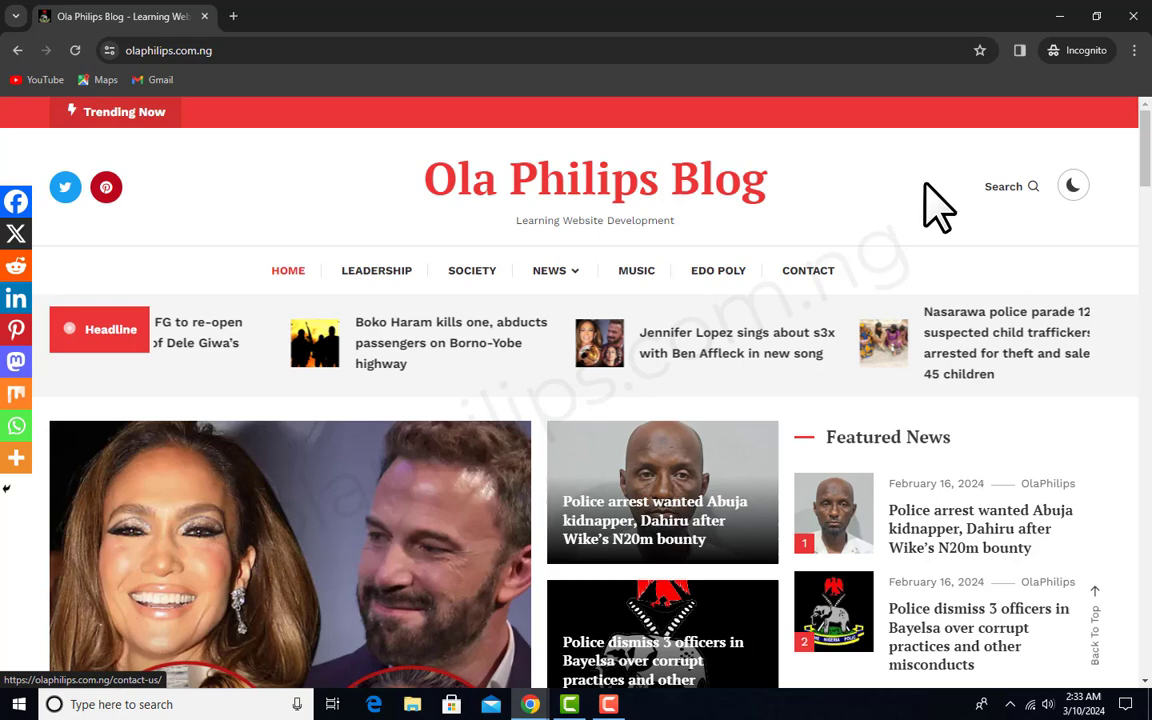
Open the Boko Haram Borno-Yobe highway article in the incognito window and view its comment section
scroll(900, 250, down, 1)
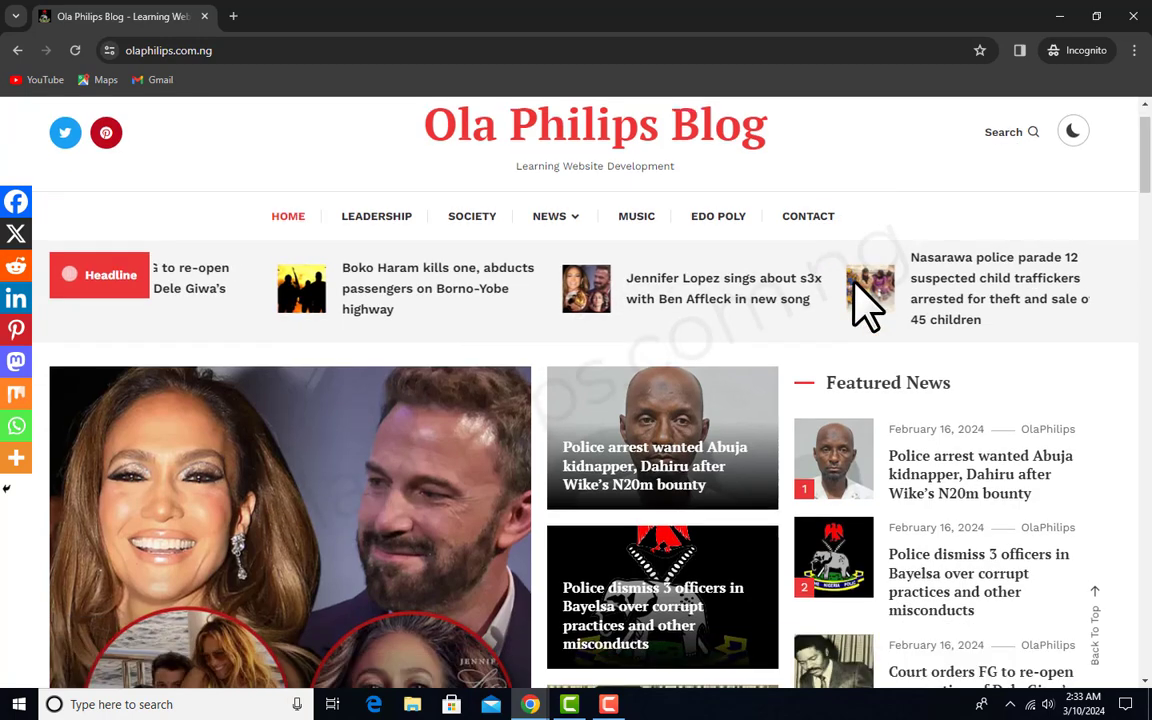
scroll(866, 300, down, 2)
scroll(848, 321, up, 3)
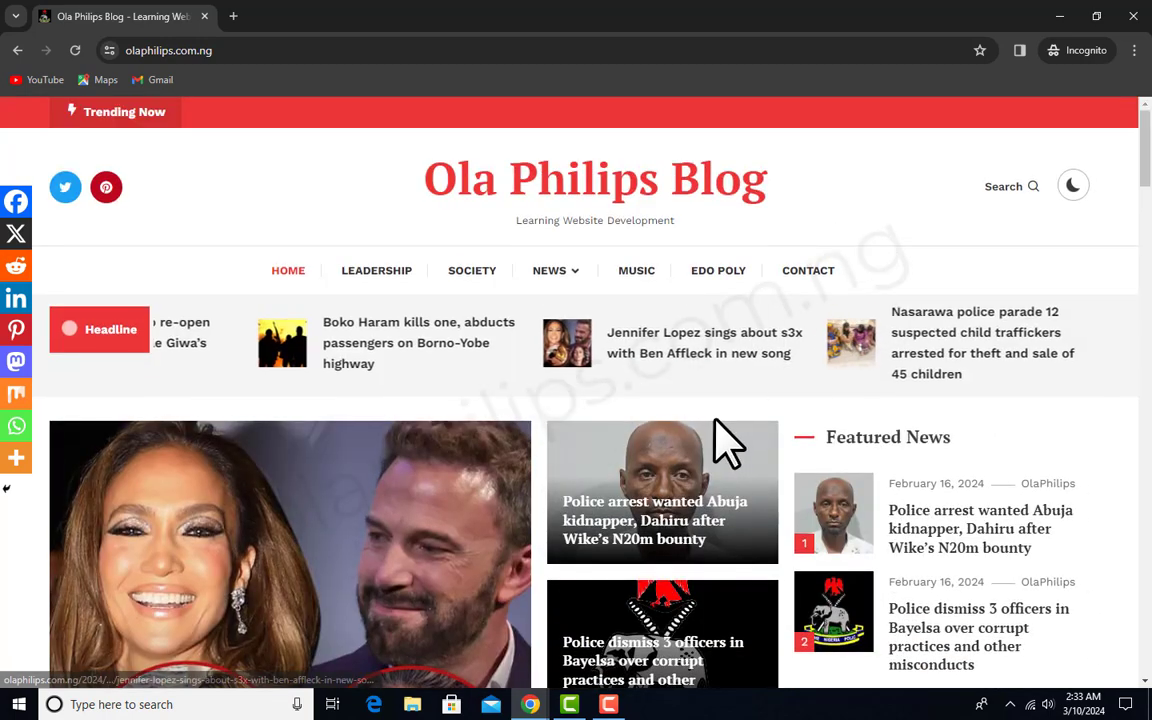
click(401, 343)
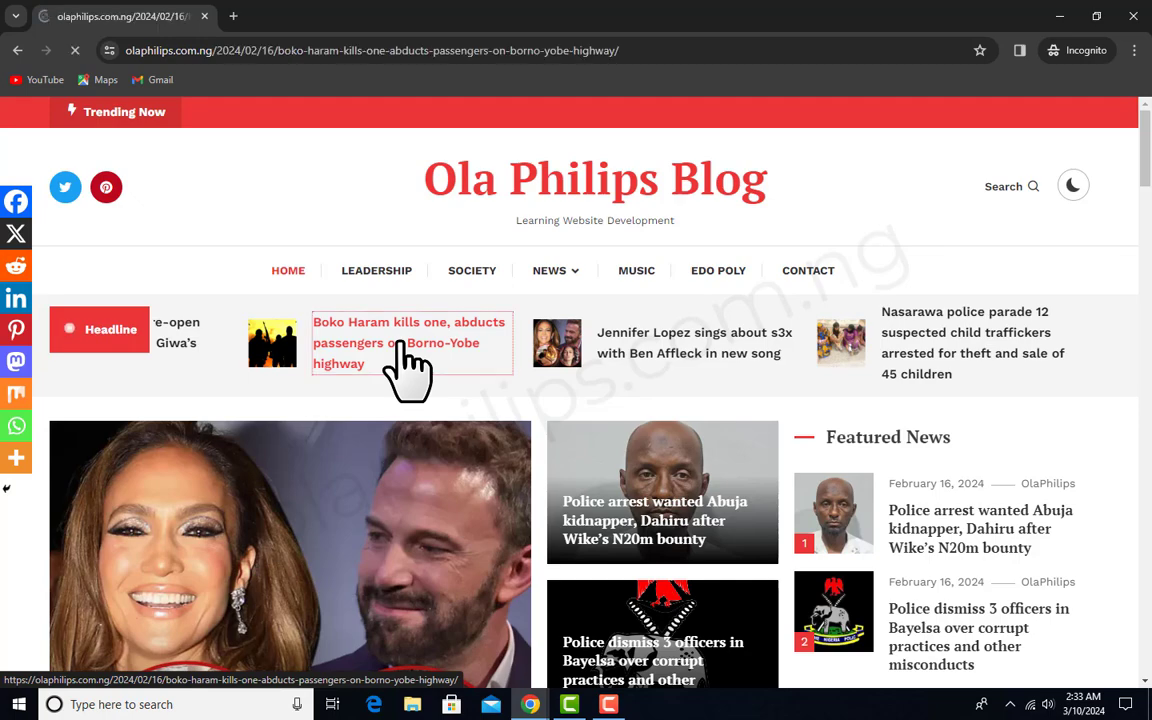
scroll(733, 345, down, 10)
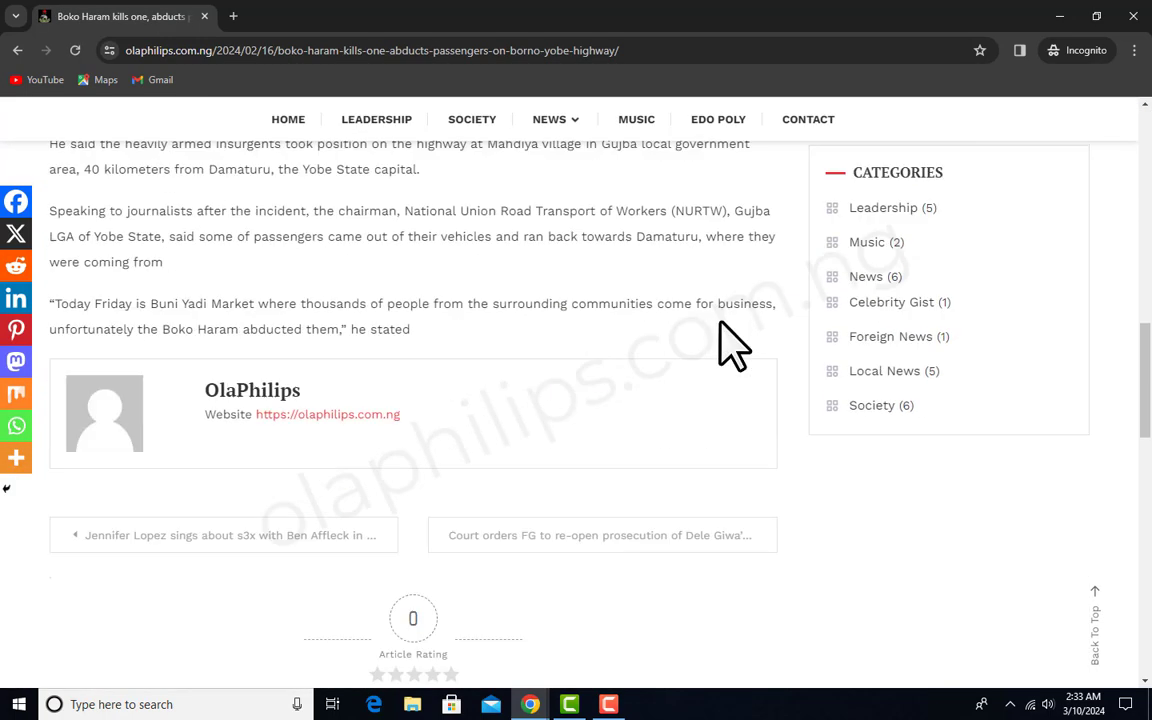
scroll(656, 352, up, 1)
scroll(656, 352, down, 5)
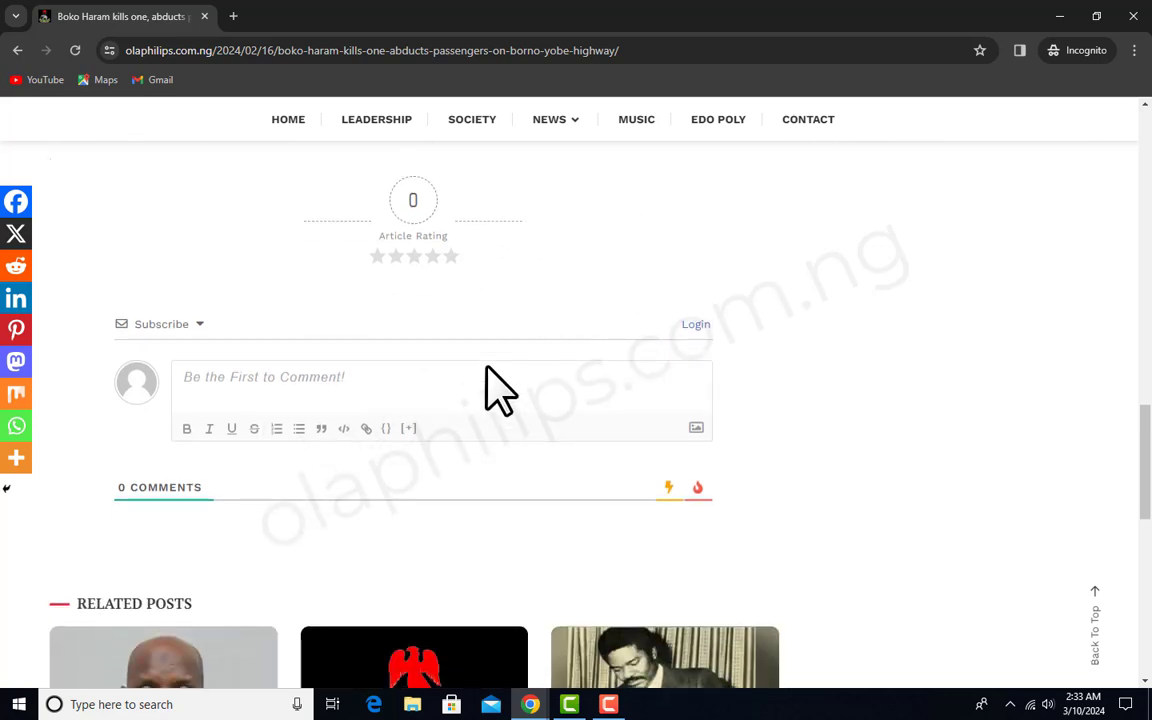
Expand the article's guest comment form and inspect its name, e-mail and website fields
click(414, 391)
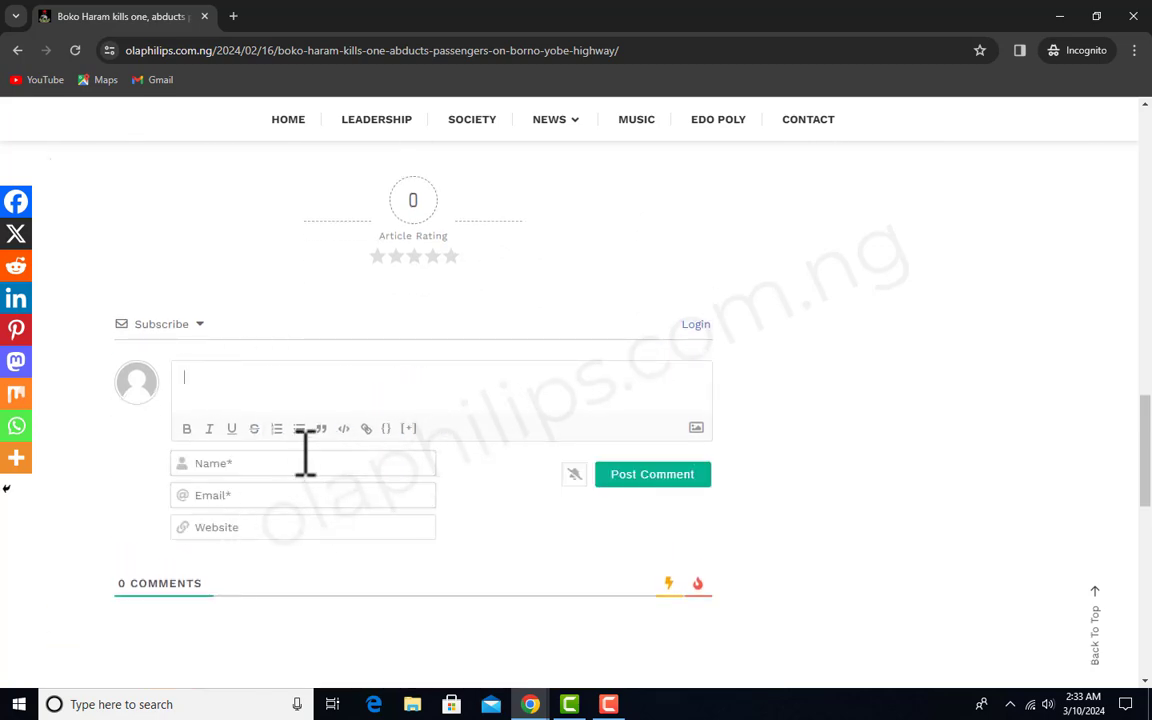
click(358, 467)
click(342, 497)
click(339, 522)
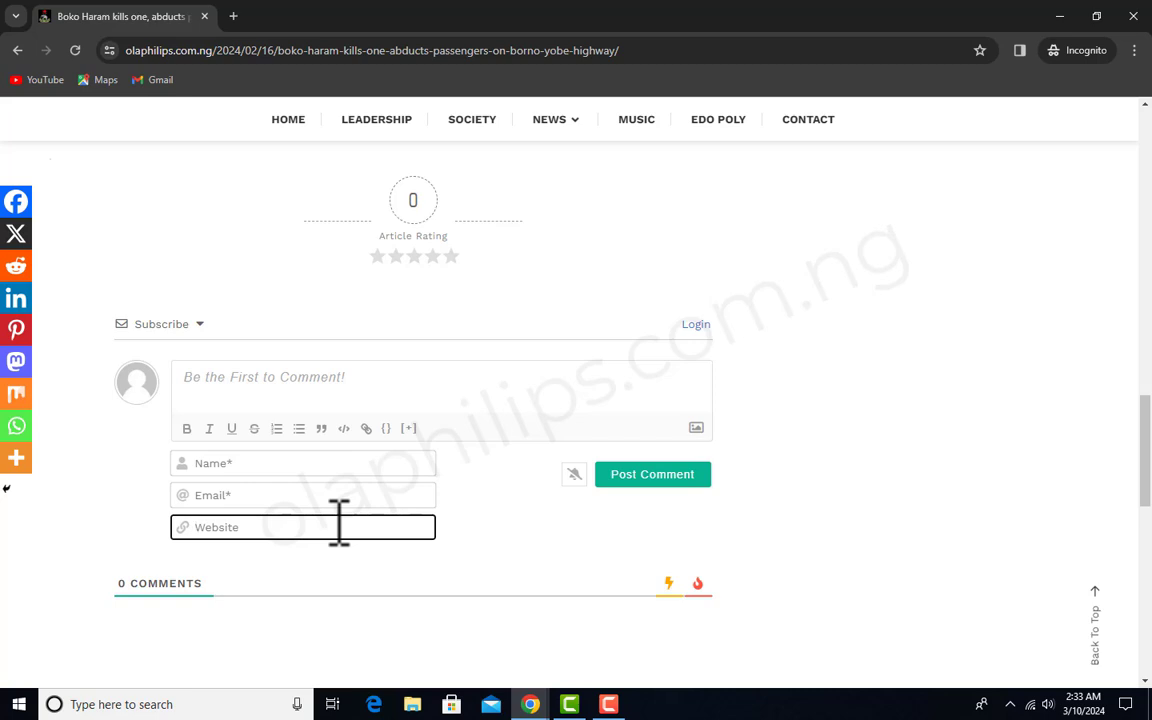
In the logged-in browser window, open the article about the wanted Abuja kidnapper and inspect its comment form
click(1059, 16)
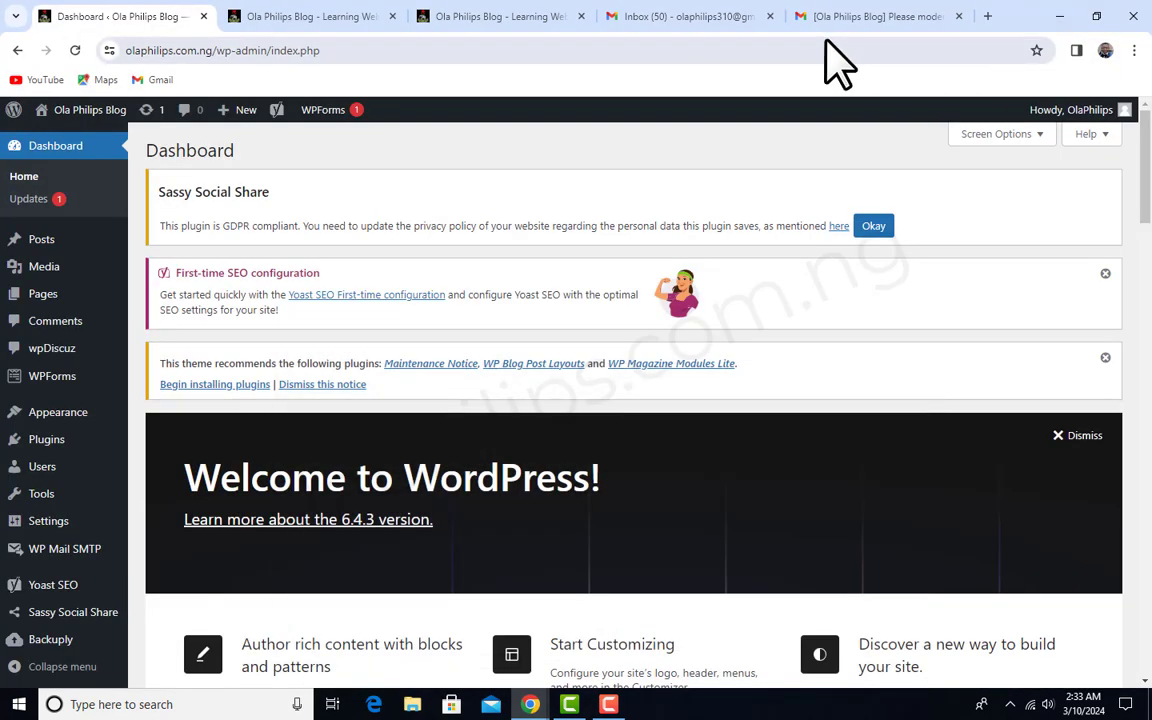
click(500, 20)
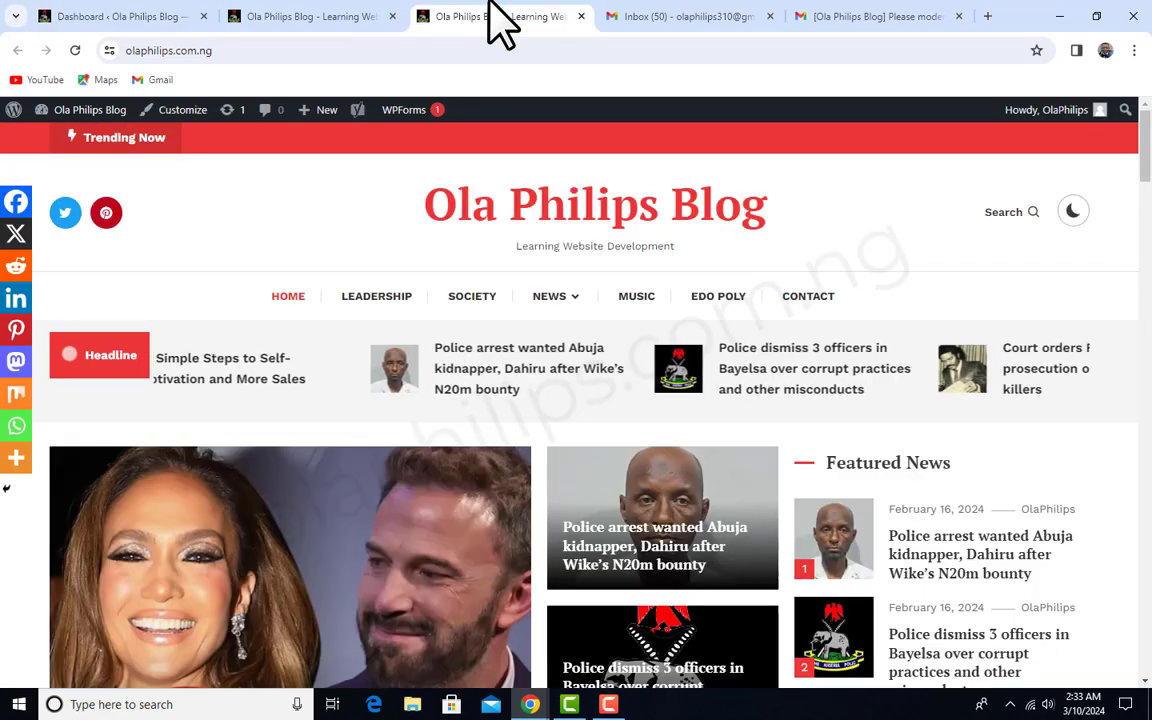
click(553, 402)
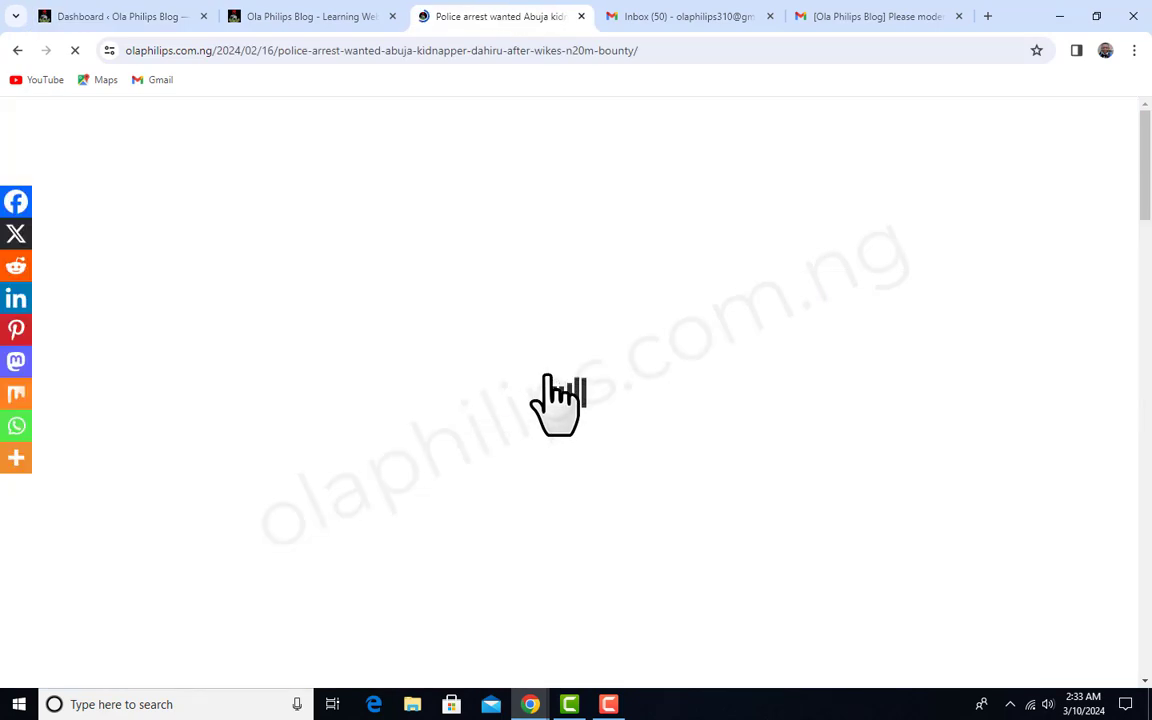
scroll(552, 370, down, 15)
scroll(560, 390, down, 3)
click(344, 325)
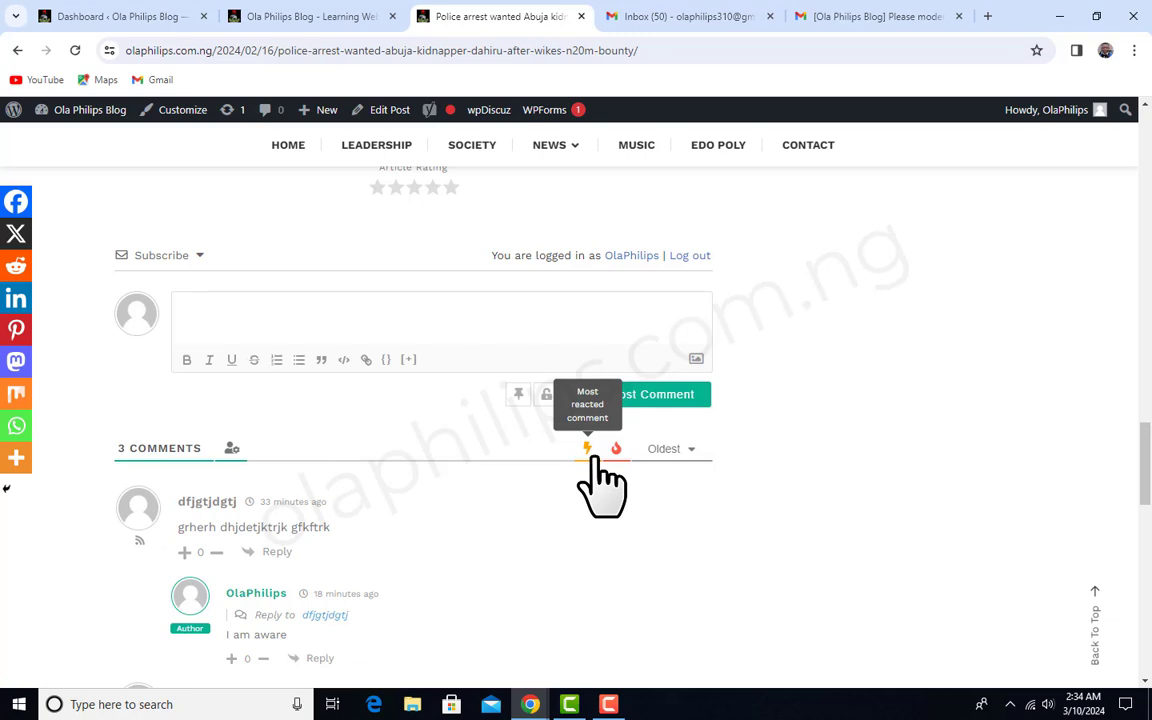
key(ctrl+shift+n)
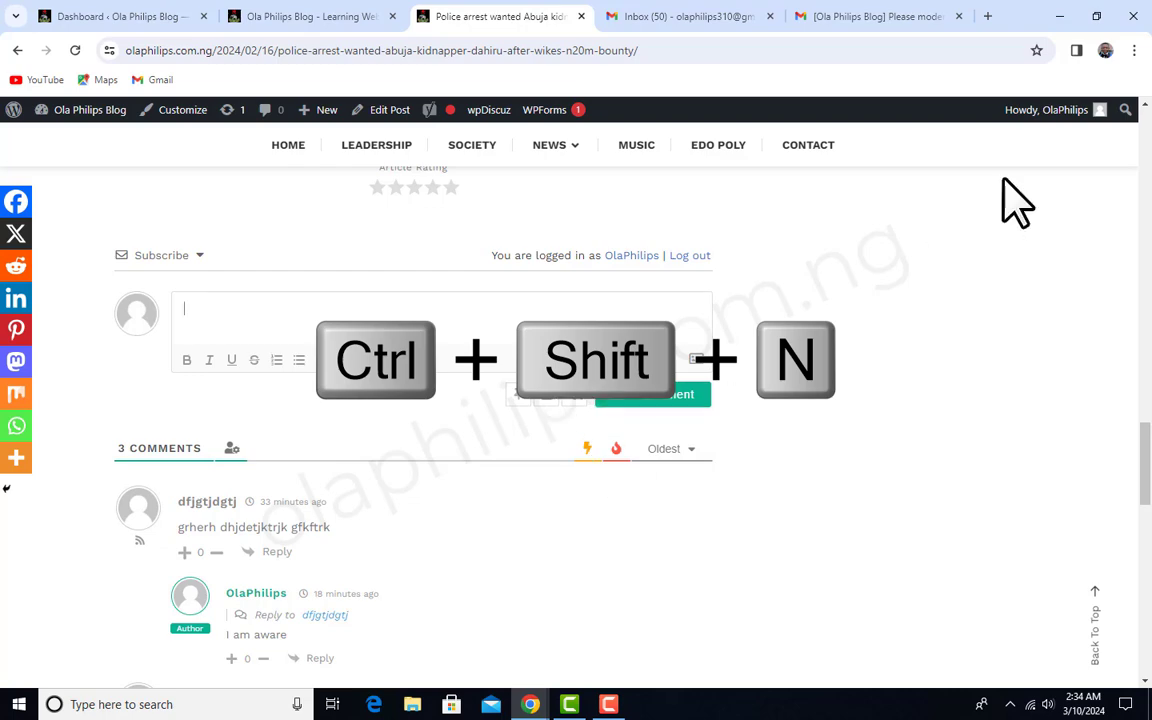
click(1134, 51)
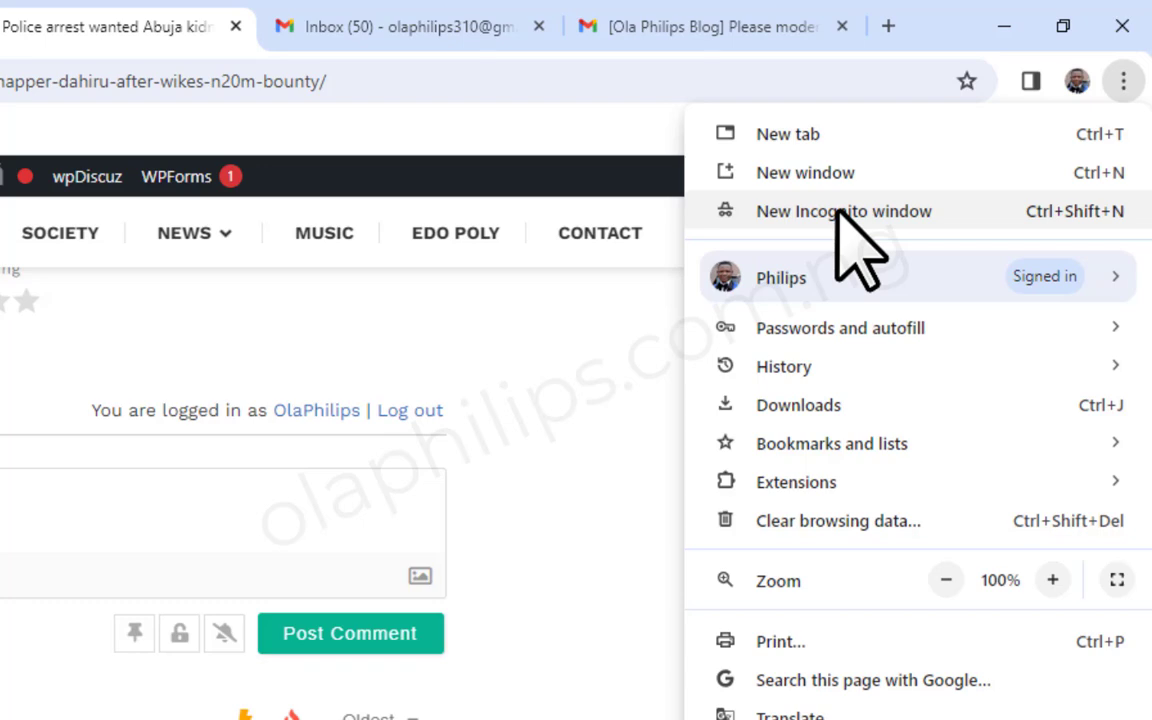
click(530, 338)
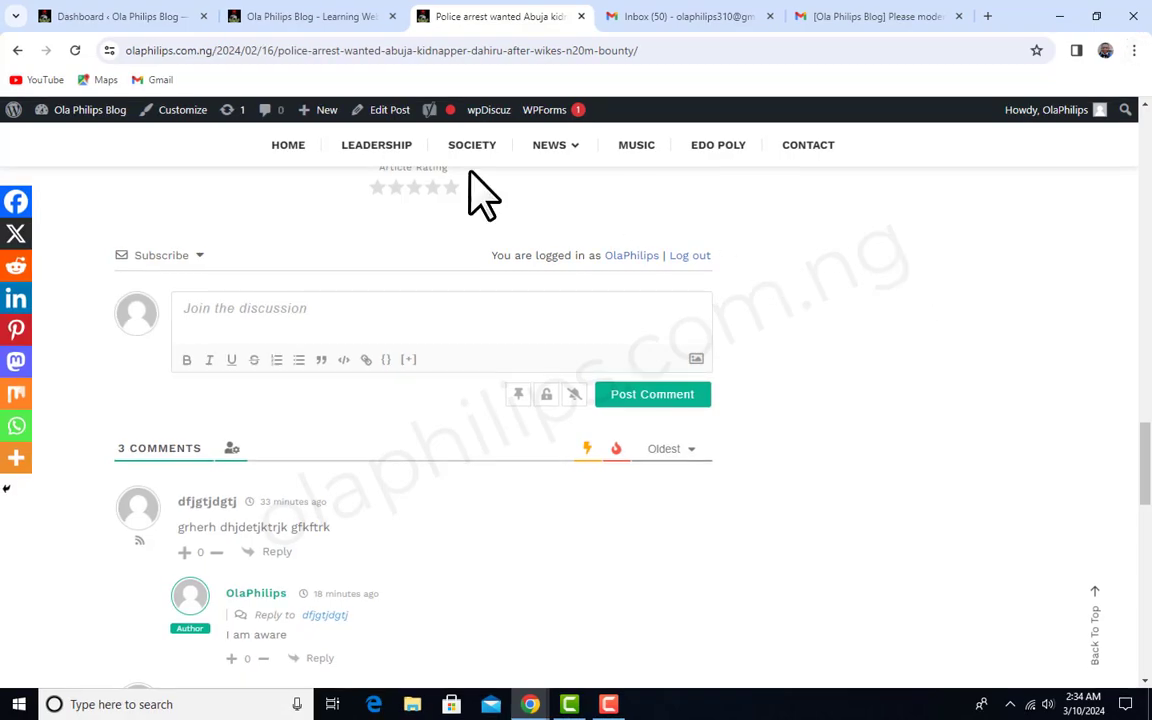
From the WordPress dashboard, go to the wpDiscuz forms and open the Default Form for editing
click(180, 22)
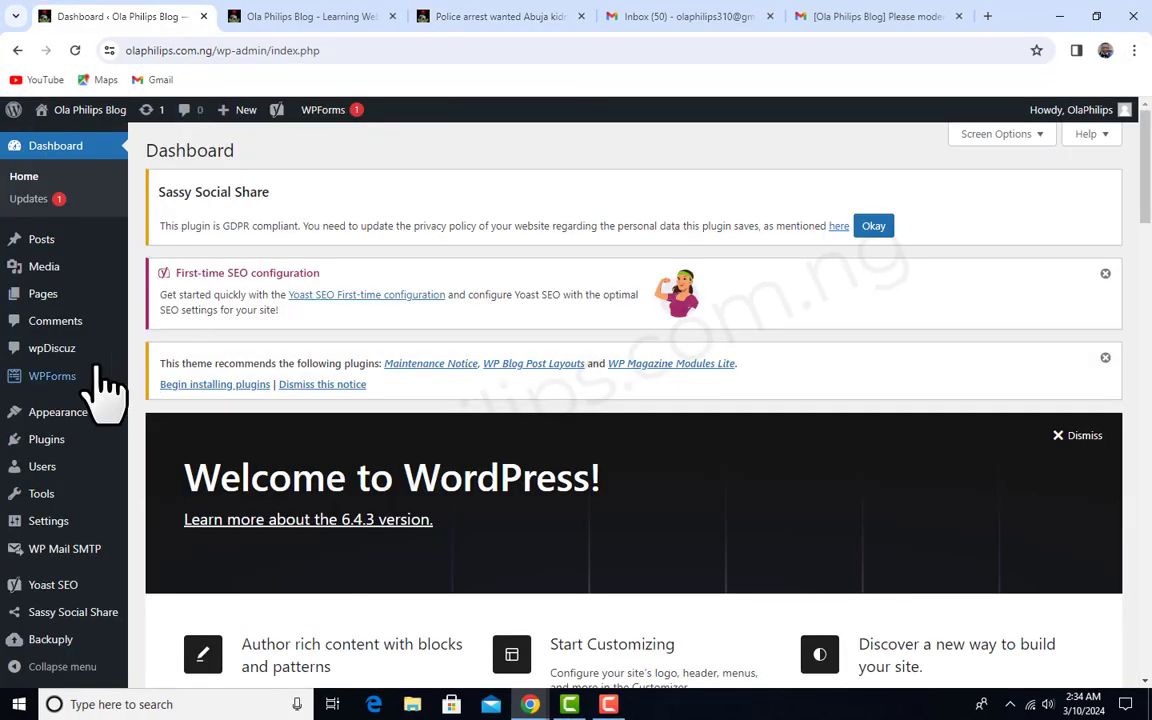
mouse_move(60, 352)
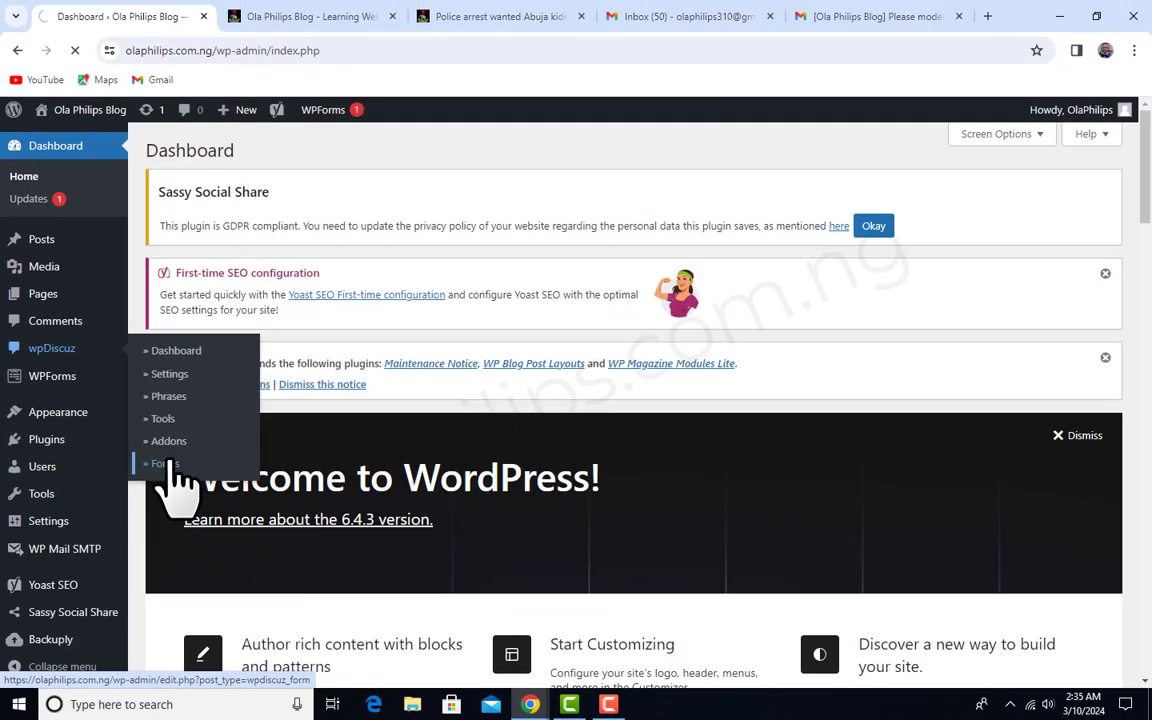
click(236, 481)
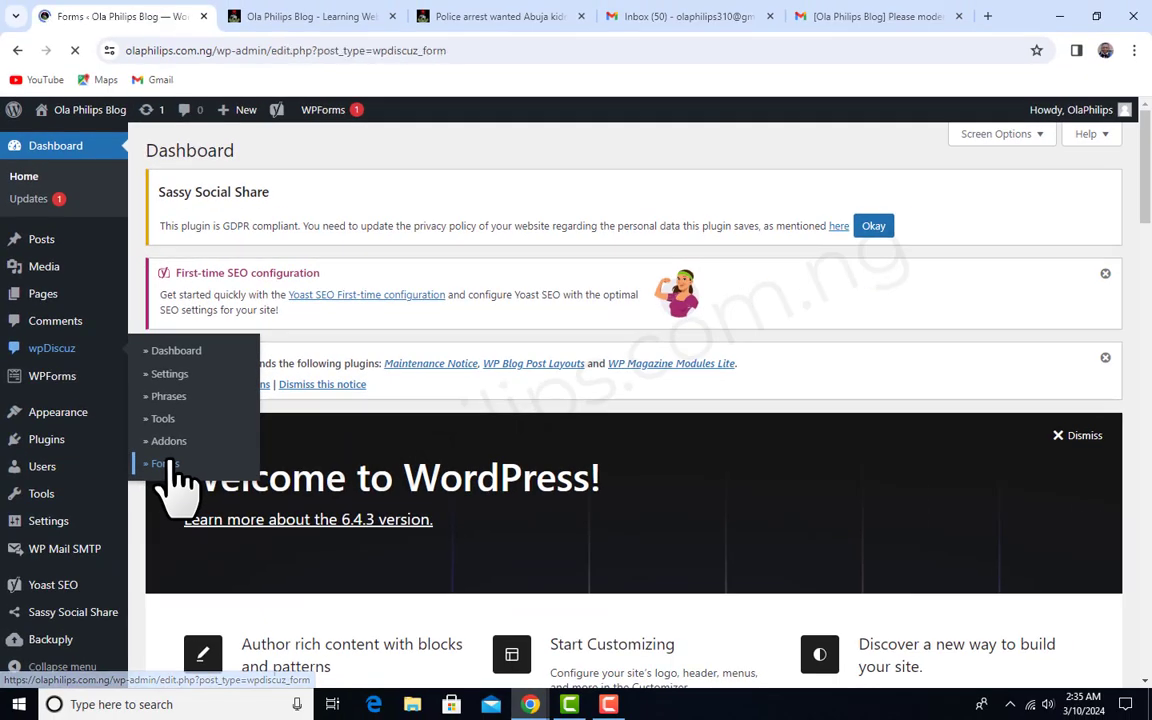
scroll(577, 458, down, 1)
scroll(572, 458, up, 1)
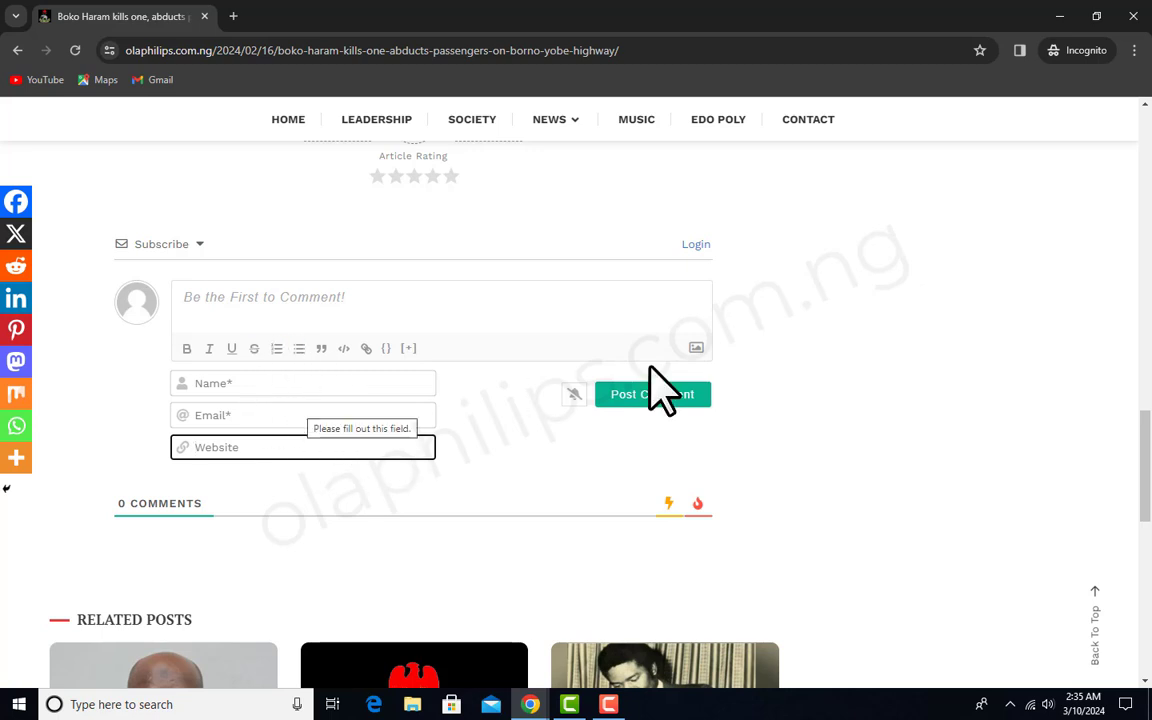
click(1060, 16)
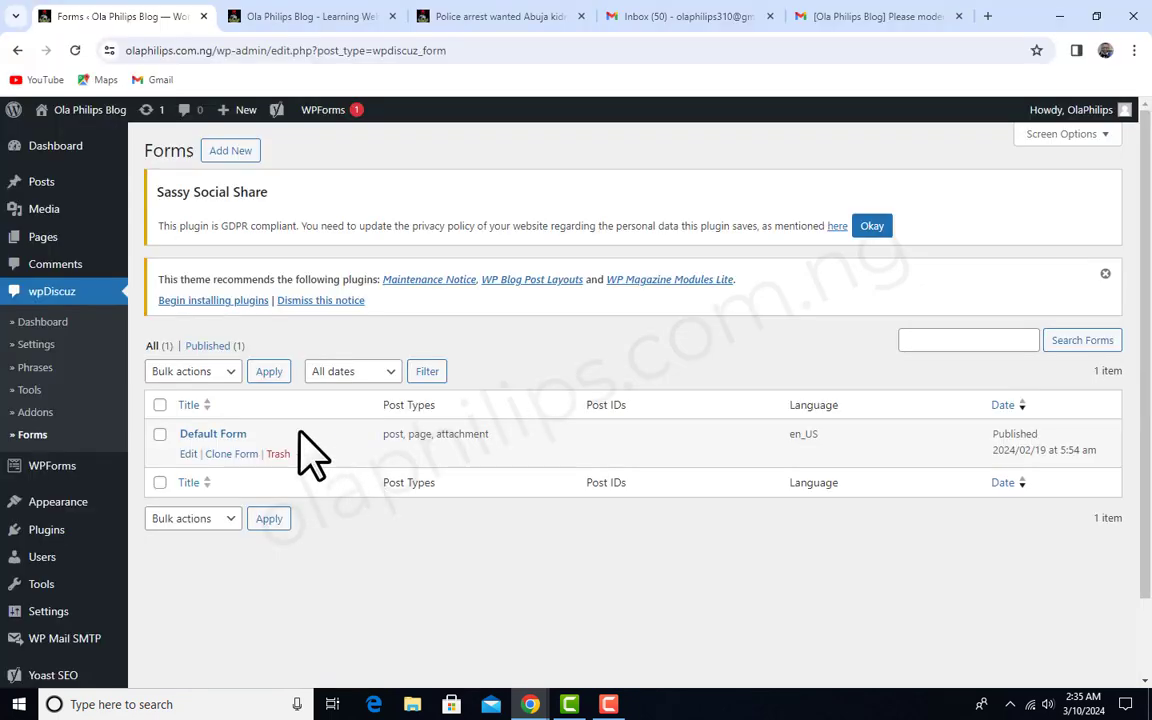
click(186, 456)
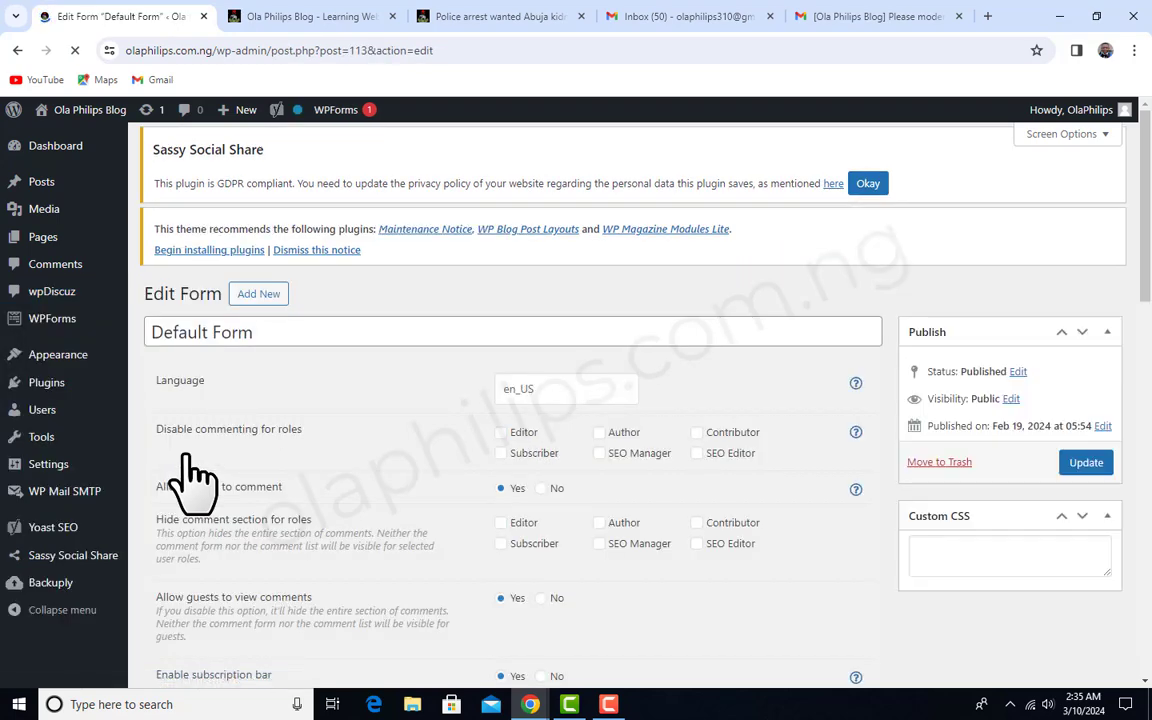
Review the Default Form's guest commenting, subscription, header text, layout and rating settings down to its field arrangement
scroll(640, 420, down, 1)
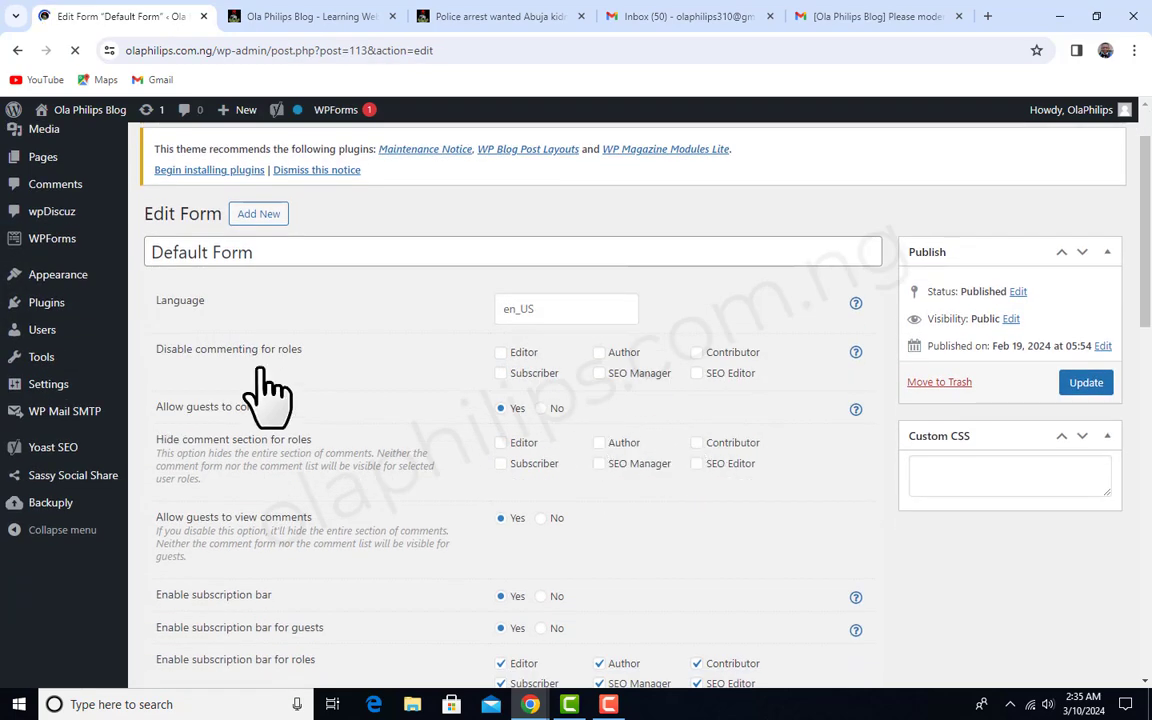
scroll(514, 442, down, 2)
scroll(532, 296, down, 4)
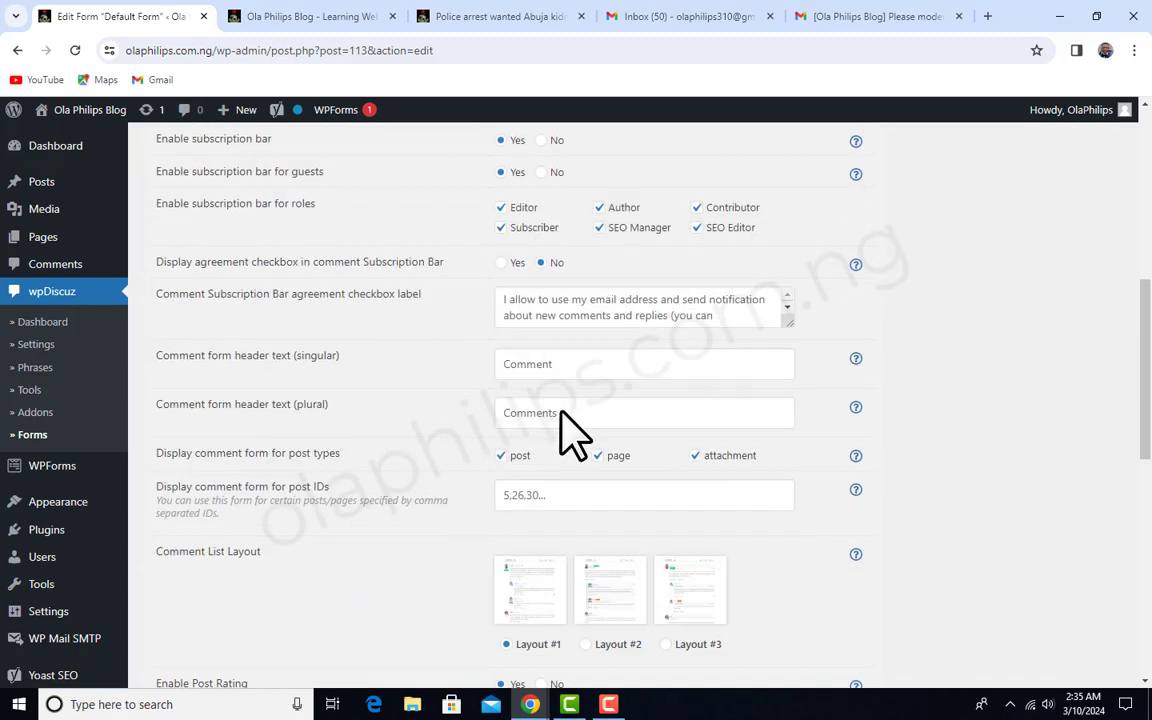
scroll(571, 391, up, 4)
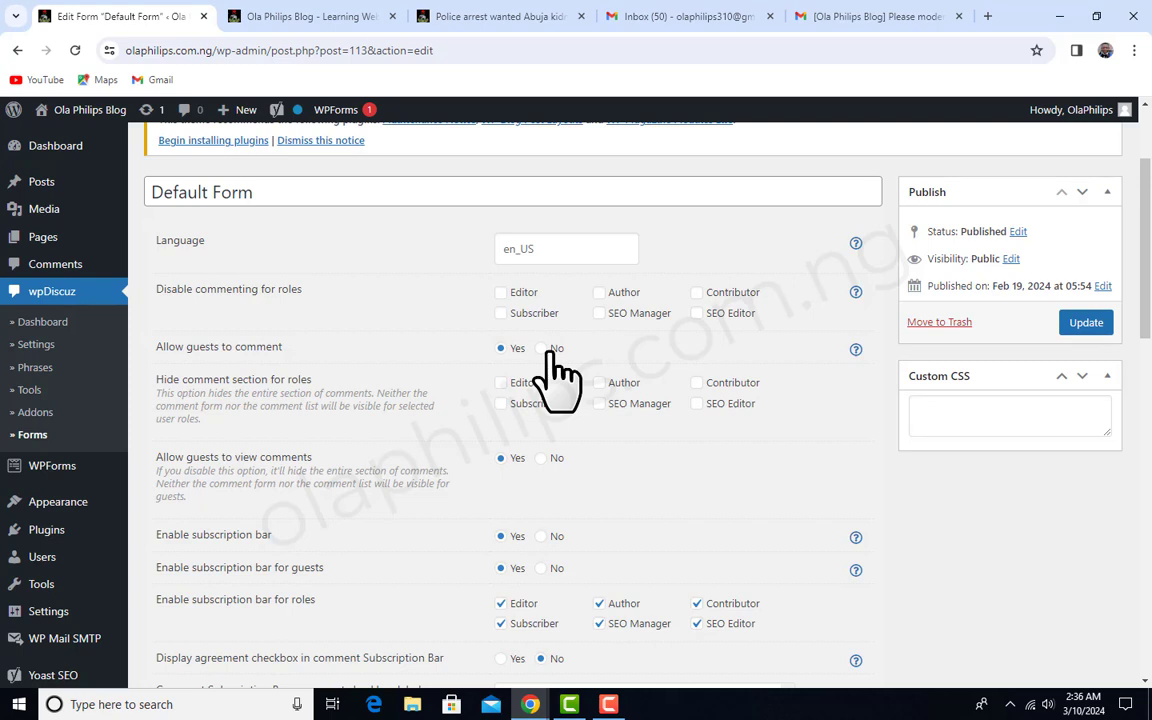
scroll(600, 384, down, 2)
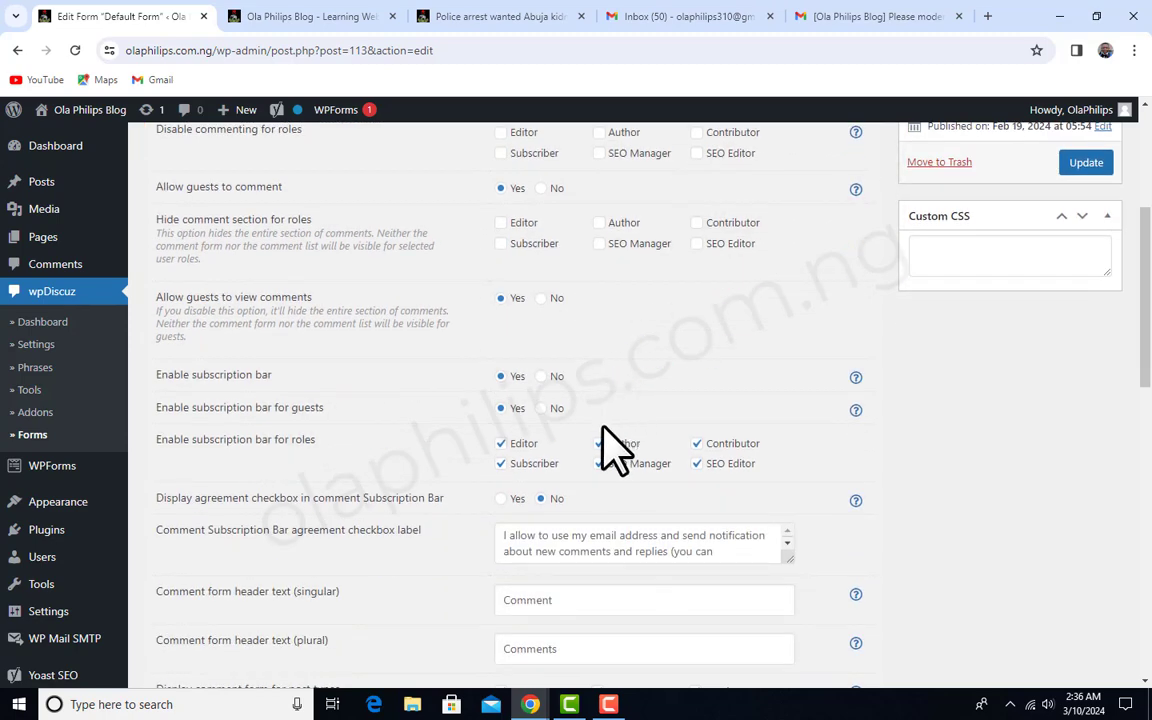
scroll(615, 450, down, 6)
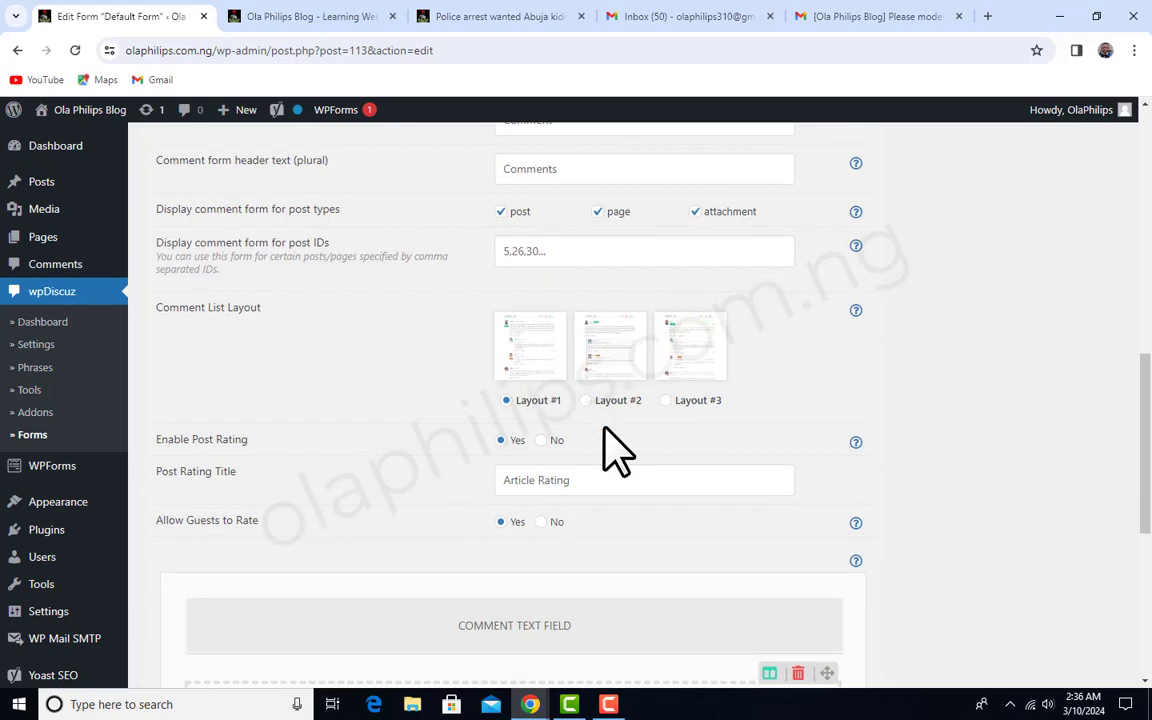
scroll(615, 450, down, 3)
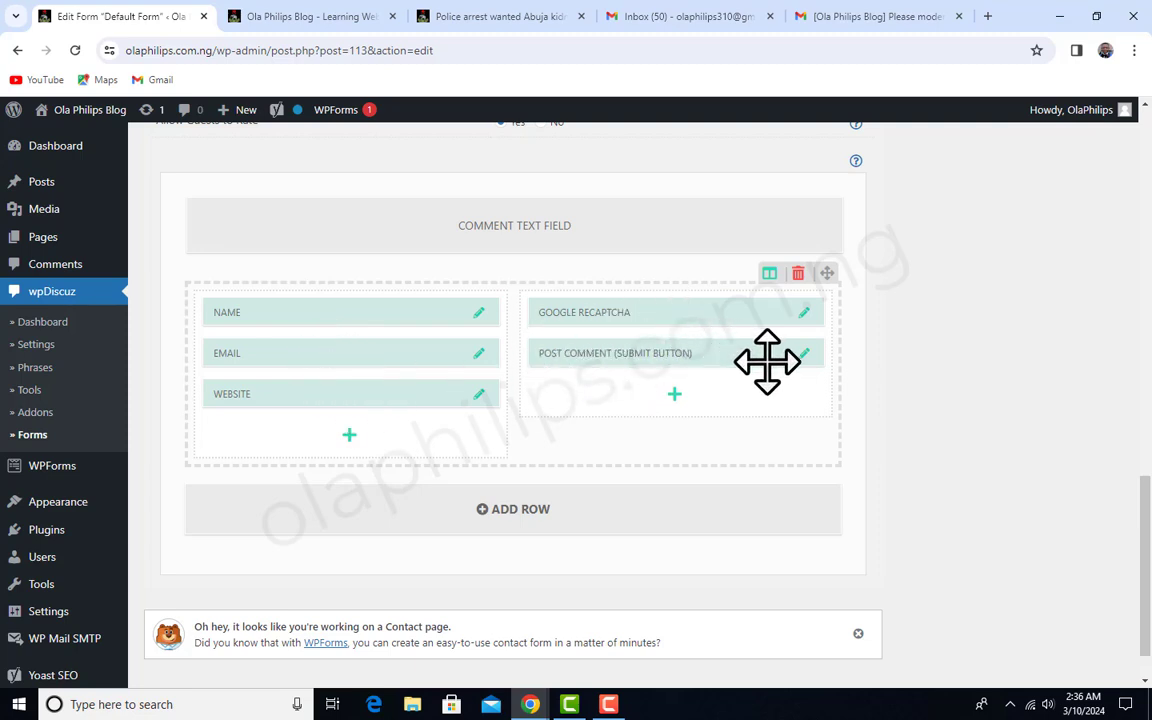
Add a new row below the Default Form's existing fields and start a Text field in it
click(516, 512)
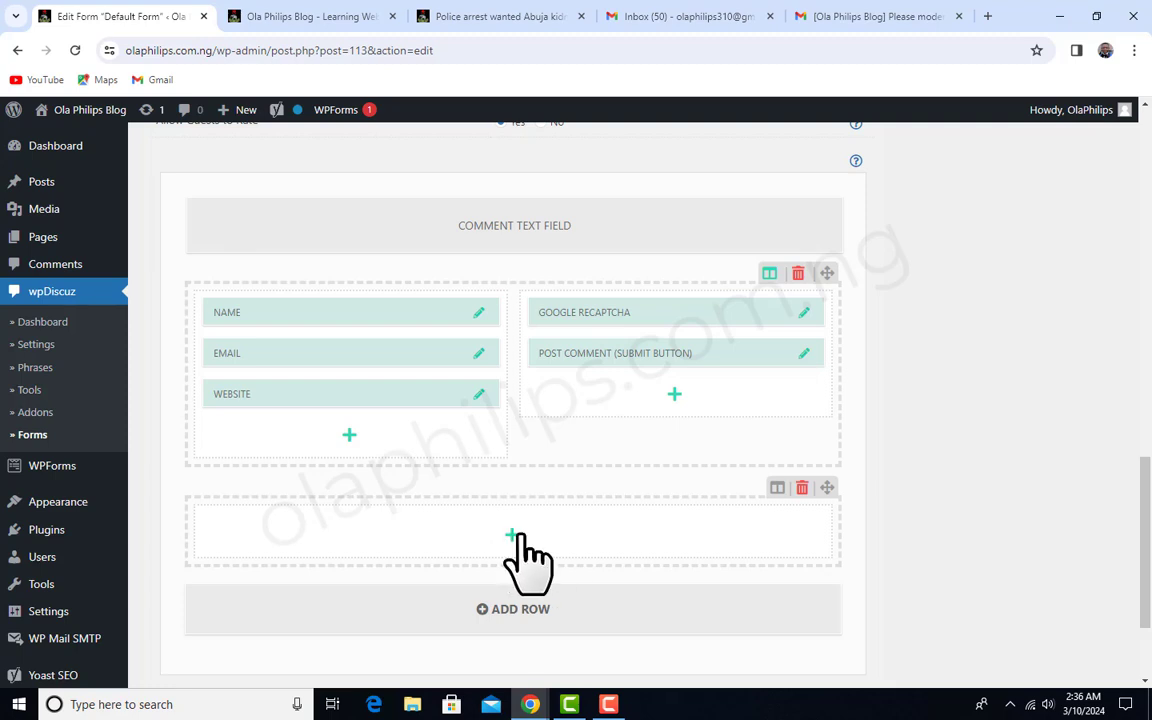
scroll(511, 535, down, 1)
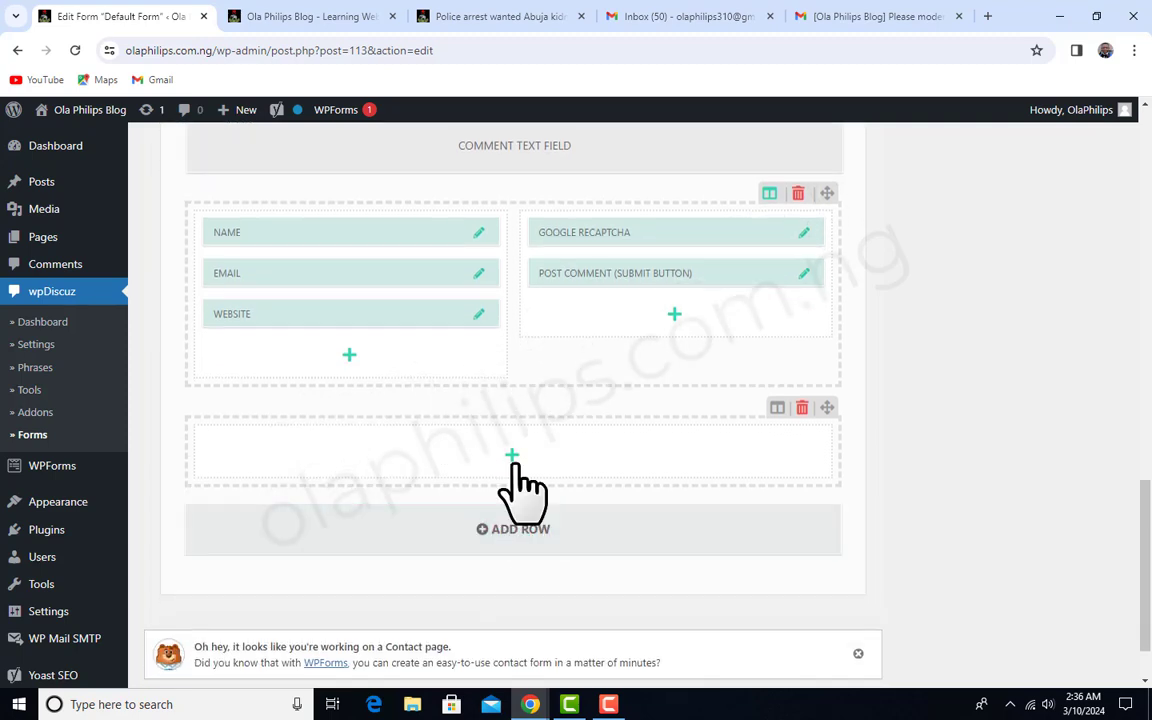
click(513, 456)
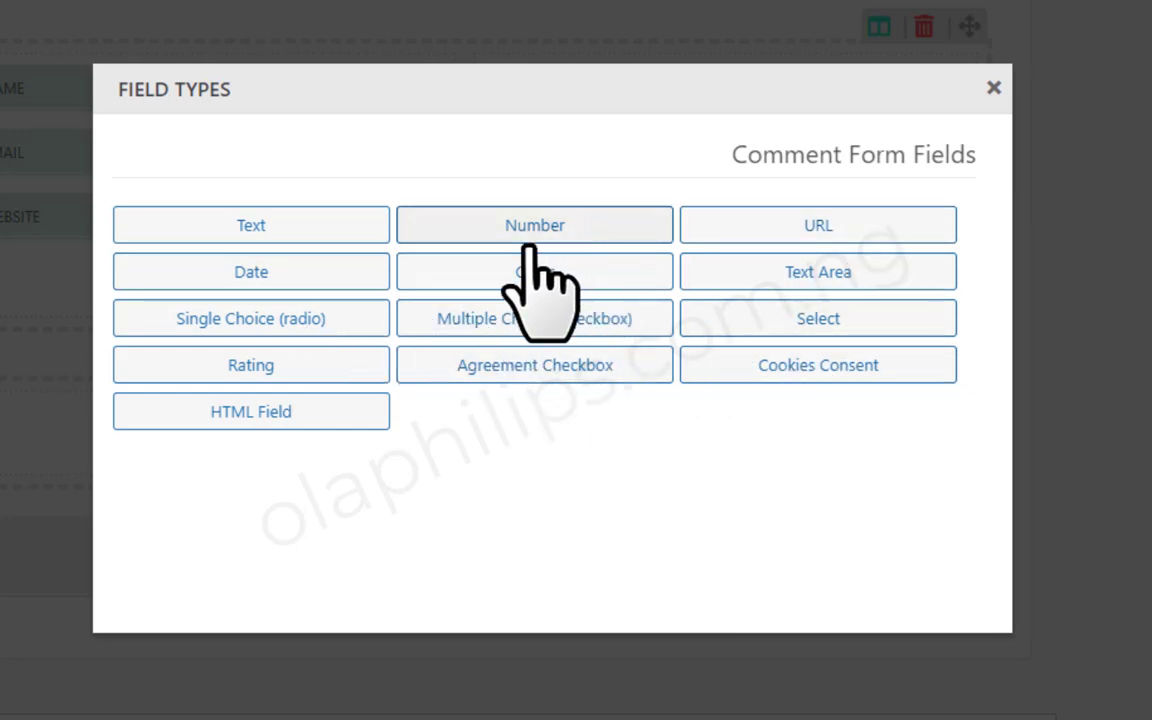
click(316, 225)
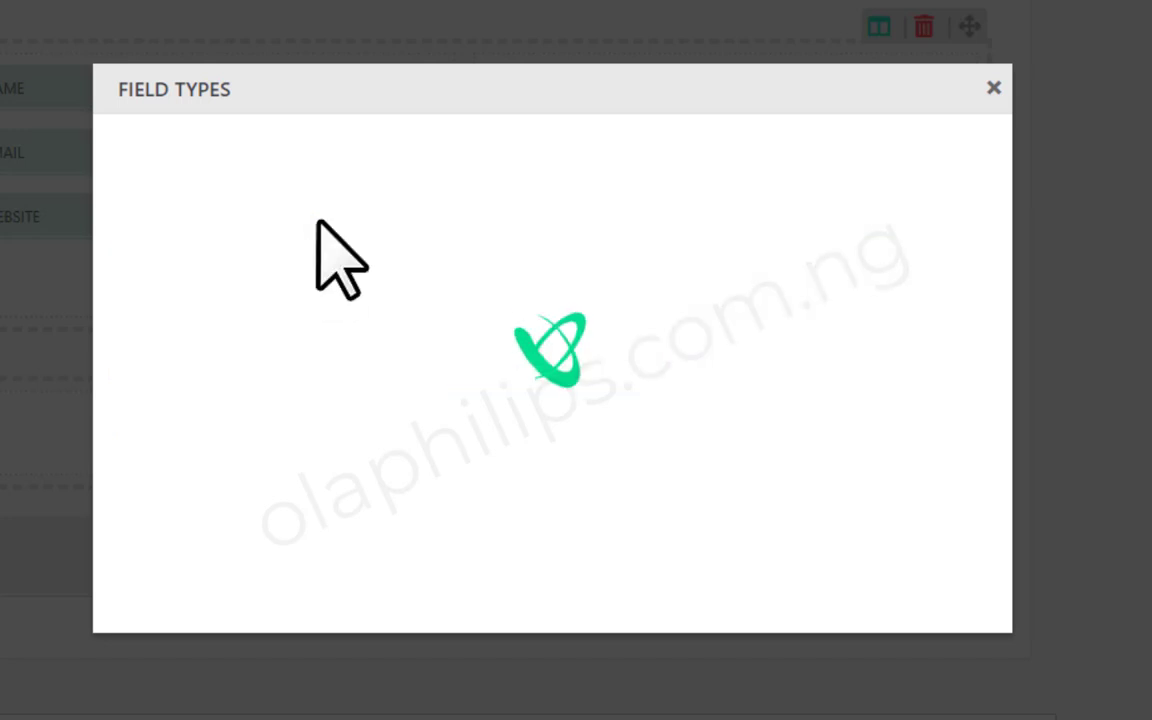
Name the text field "Purpose" with the description "purpose", add it to the form and update the Default Form
click(387, 211)
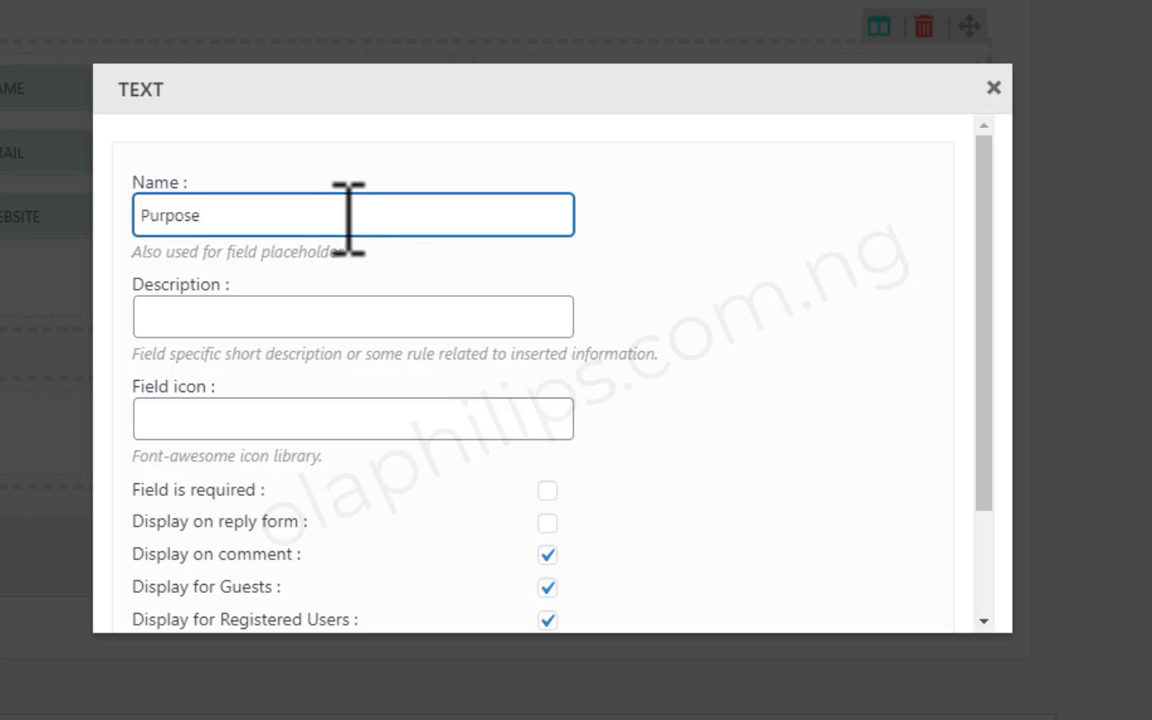
click(388, 302)
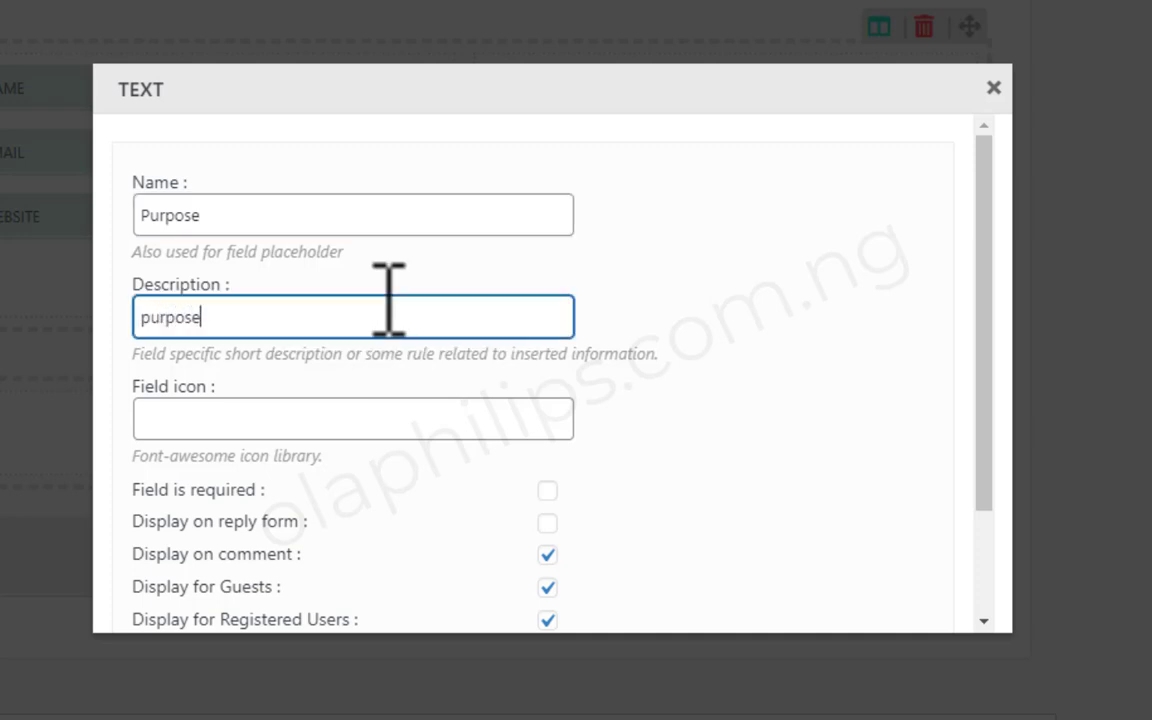
scroll(620, 476, down, 2)
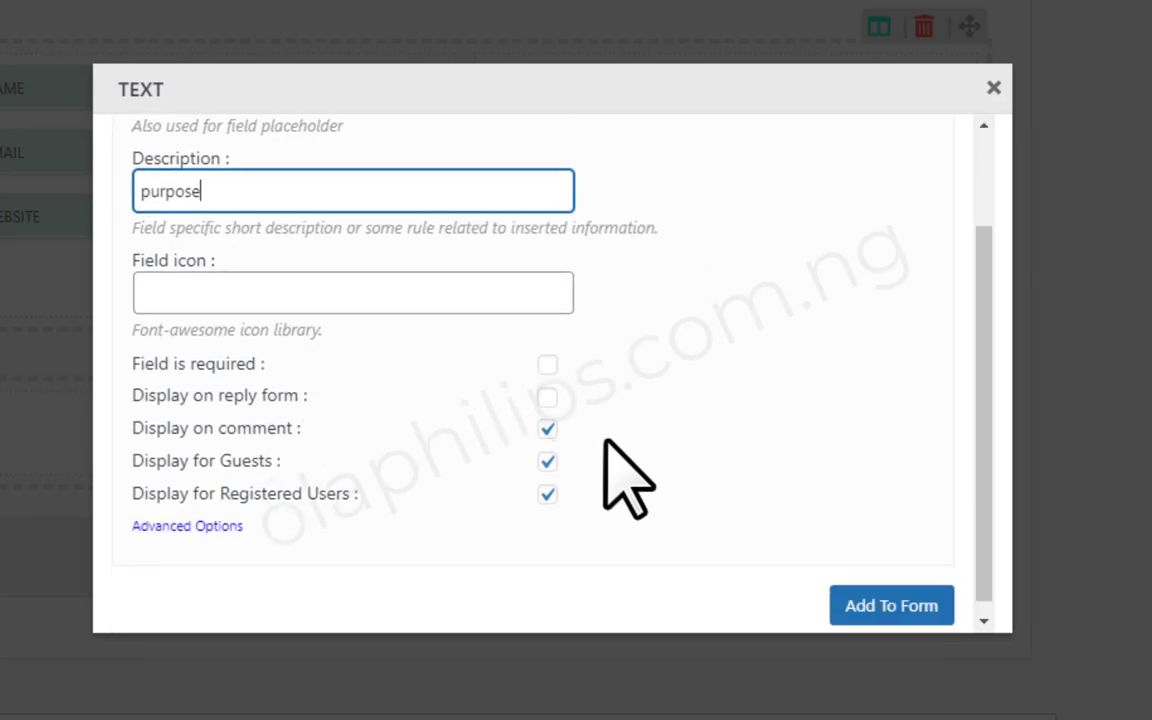
click(922, 608)
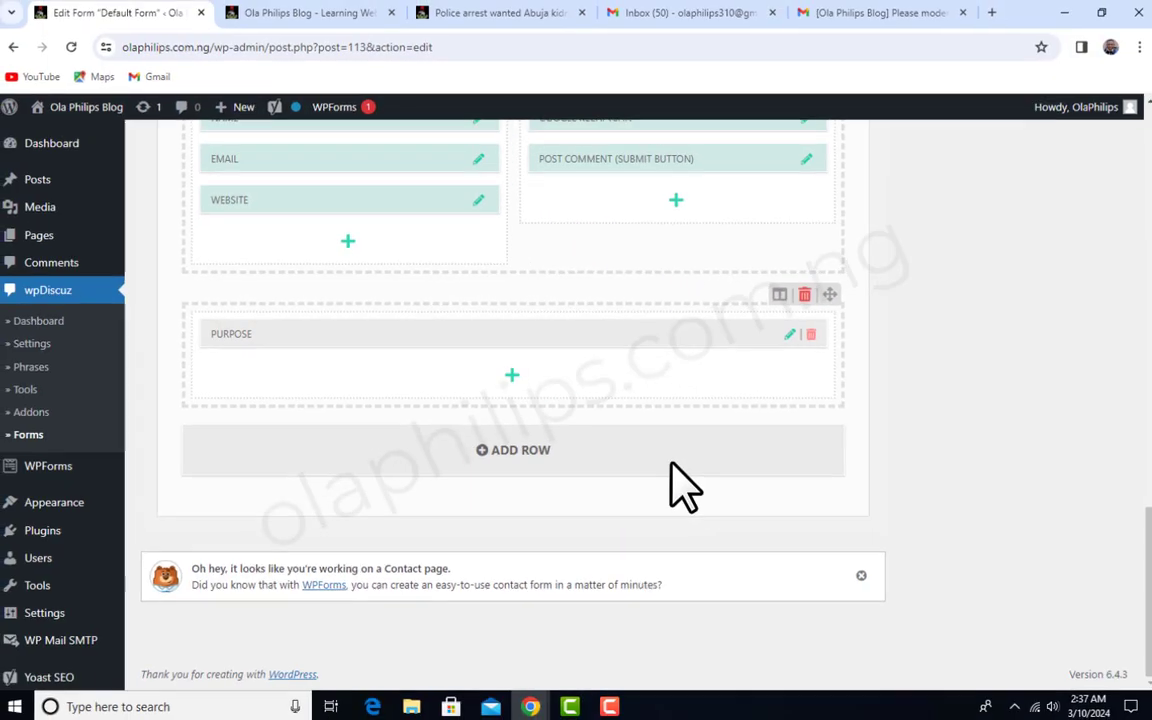
scroll(1093, 386, up, 20)
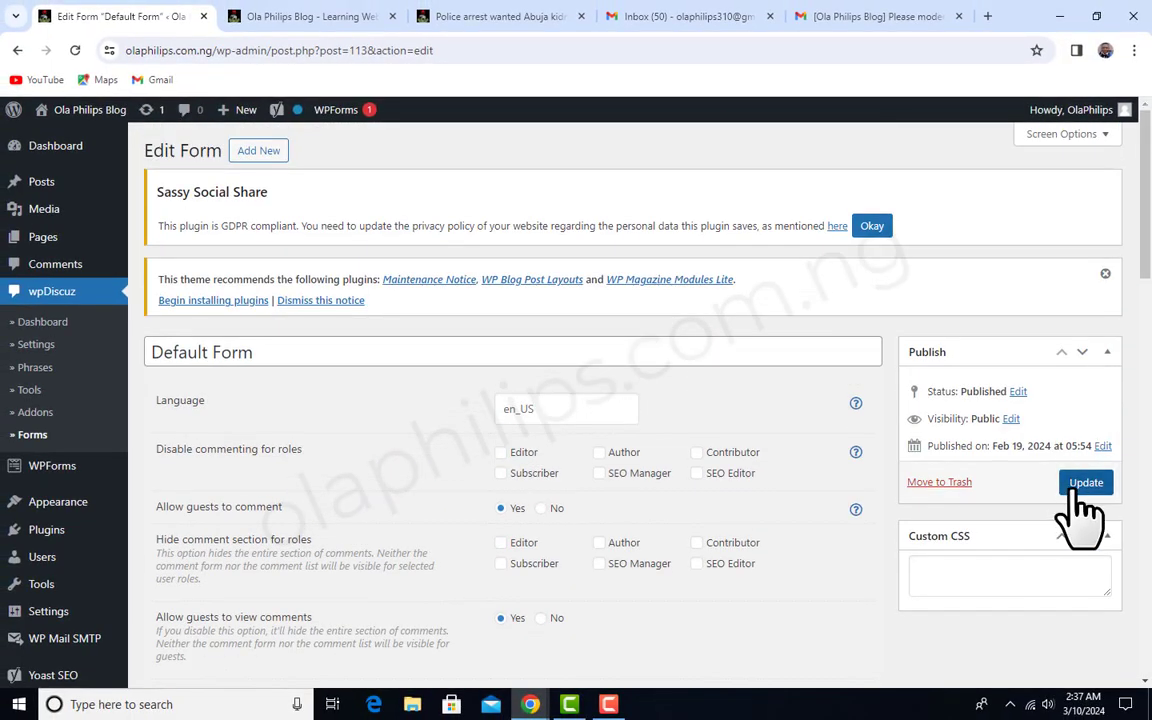
click(1085, 484)
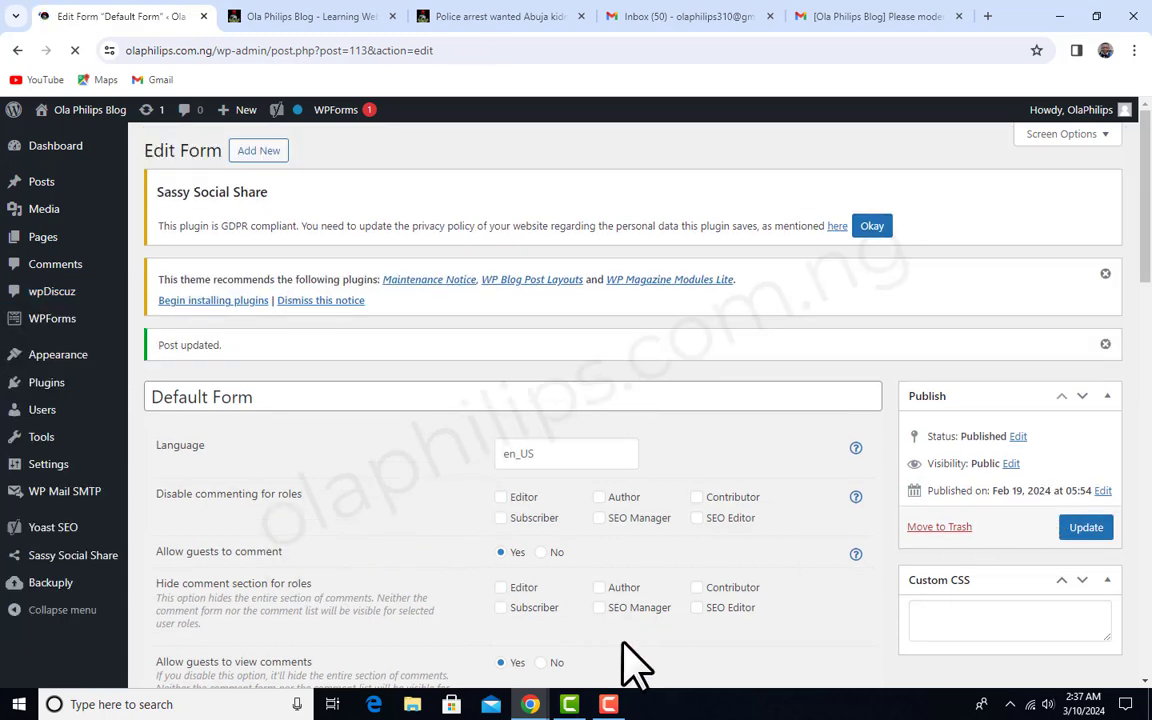
In the incognito window, reload the Boko Haram article and expand its comment form to check for the Purpose field
mouse_move(548, 676)
click(607, 653)
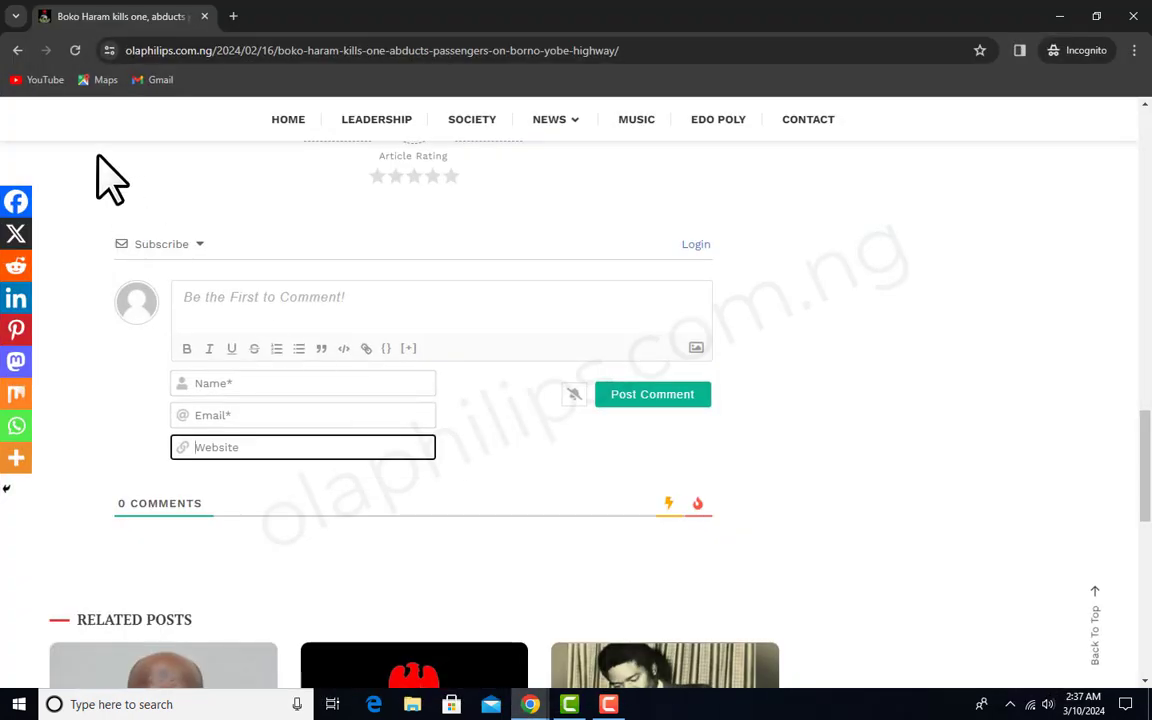
click(73, 52)
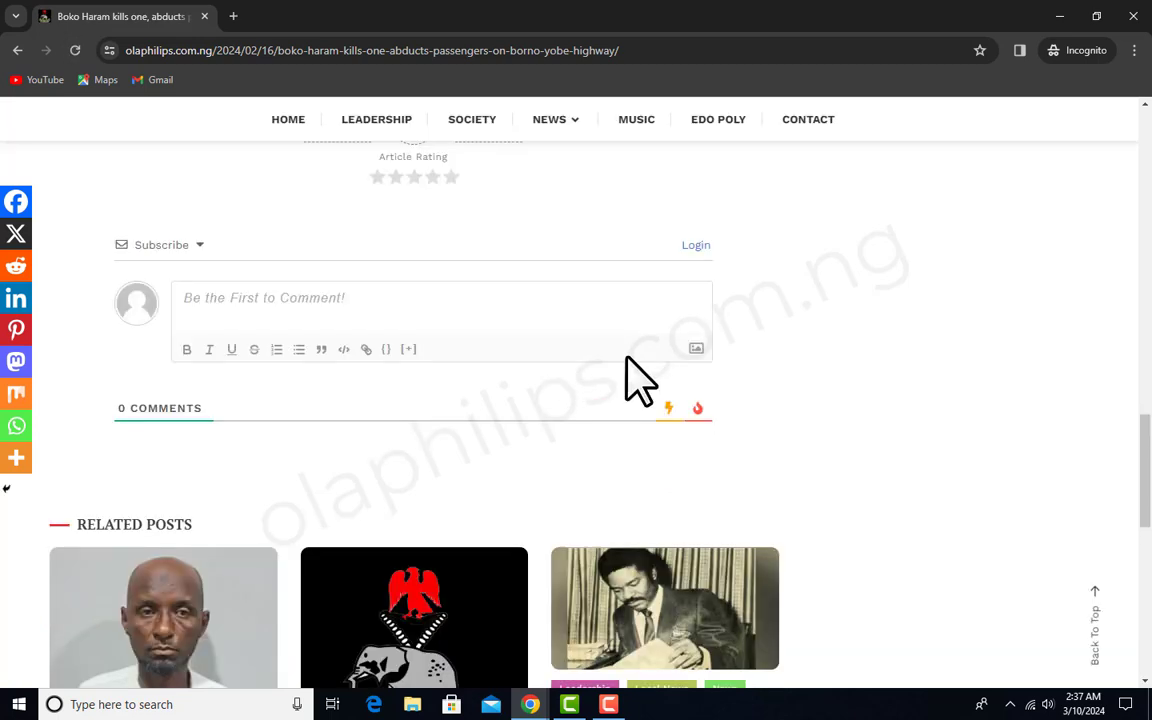
click(421, 310)
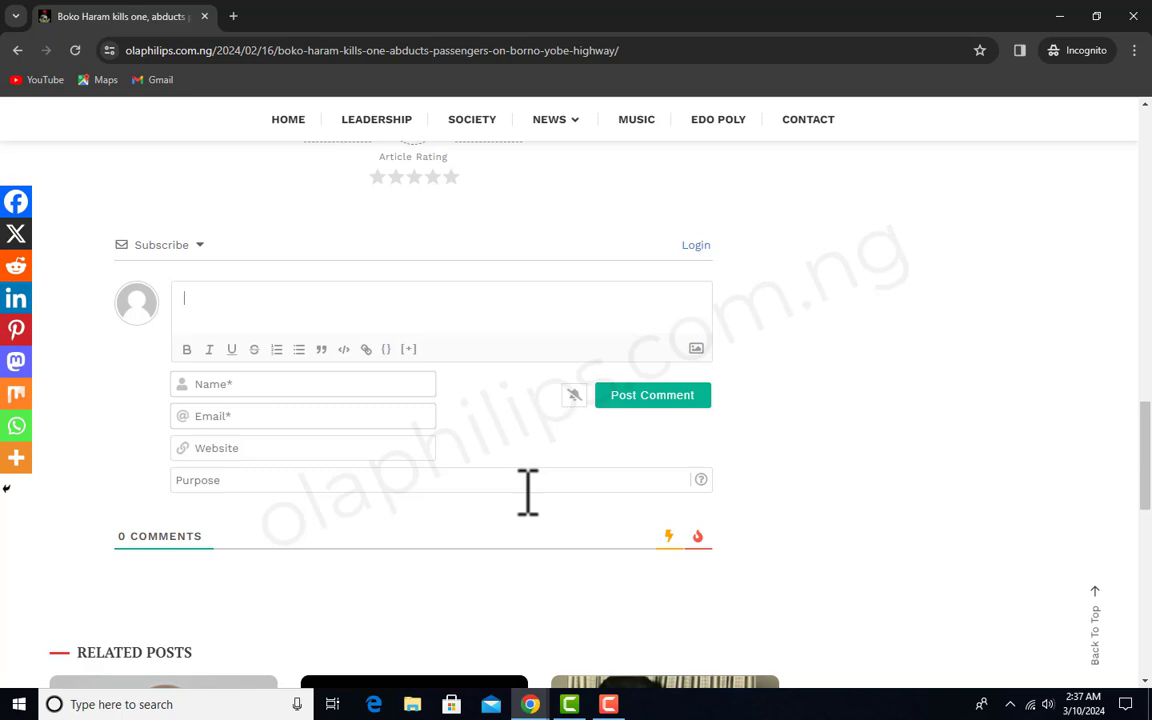
Back in the Default Form editor, delete the row holding the Purpose field and update the form
click(531, 704)
click(486, 645)
scroll(650, 505, down, 5)
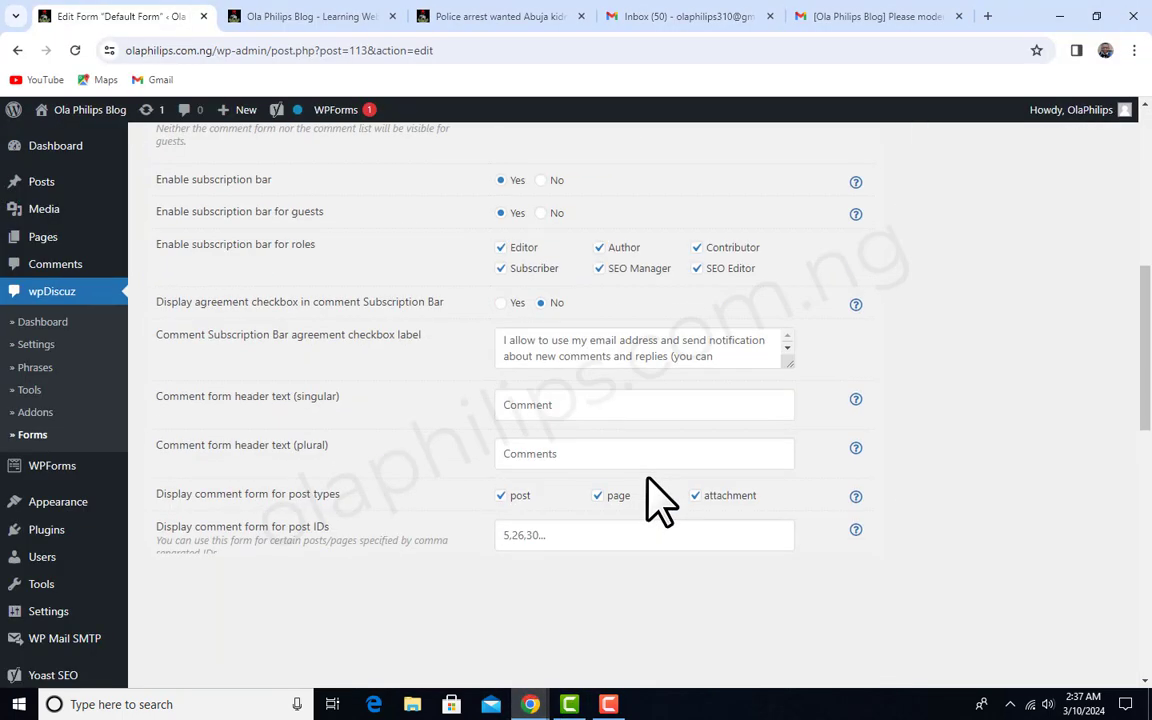
scroll(650, 505, down, 7)
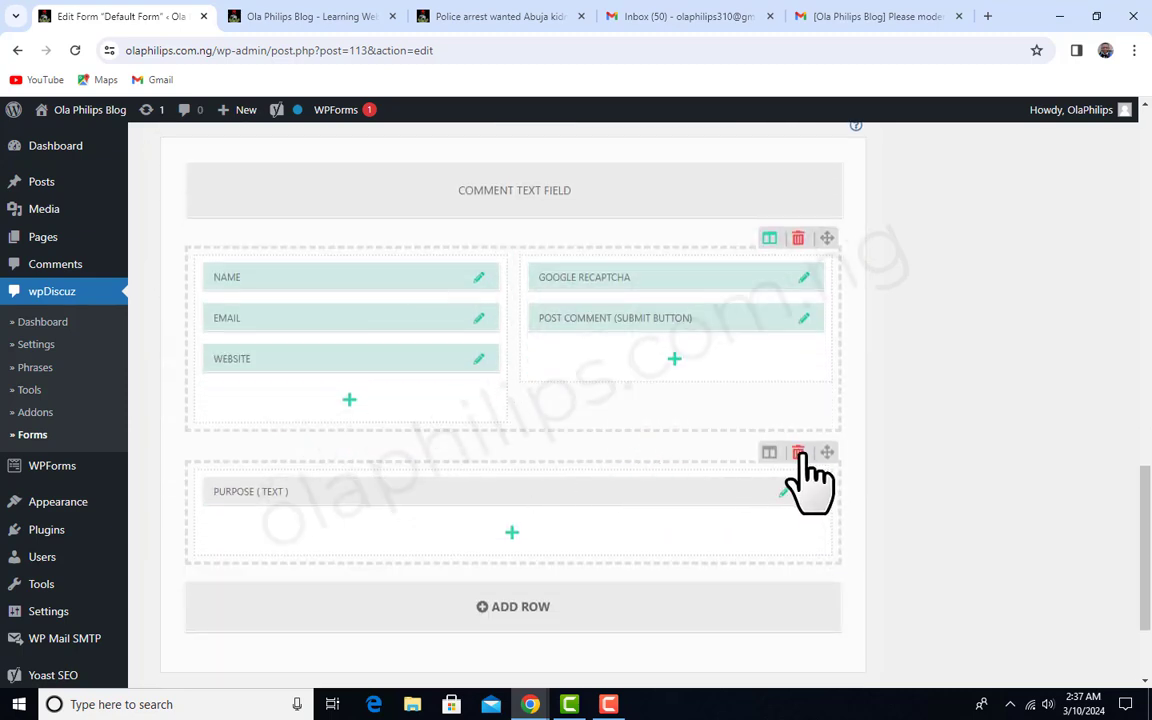
click(797, 453)
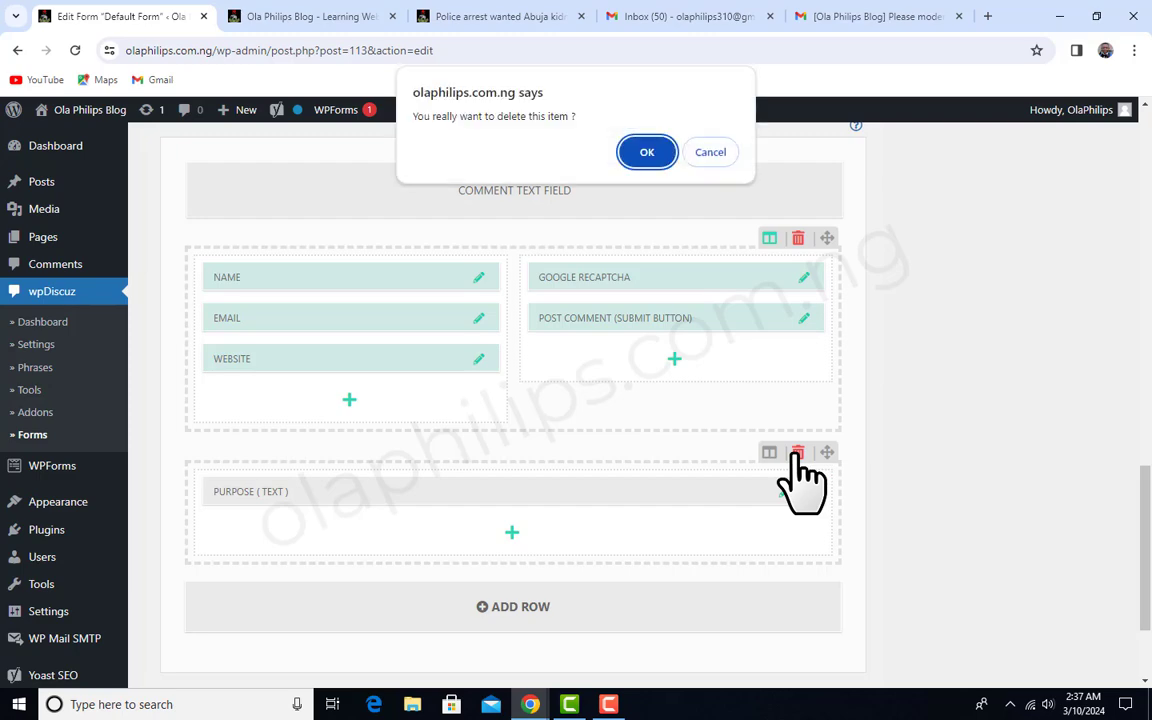
click(636, 160)
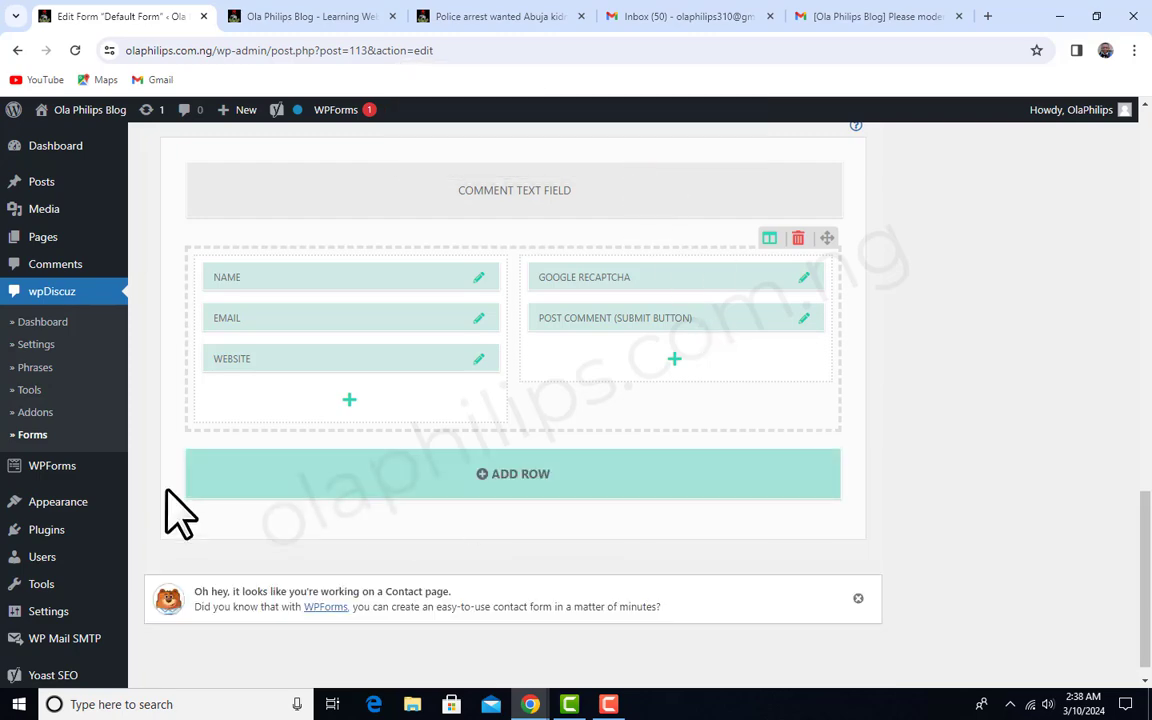
scroll(1049, 419, up, 15)
click(1100, 535)
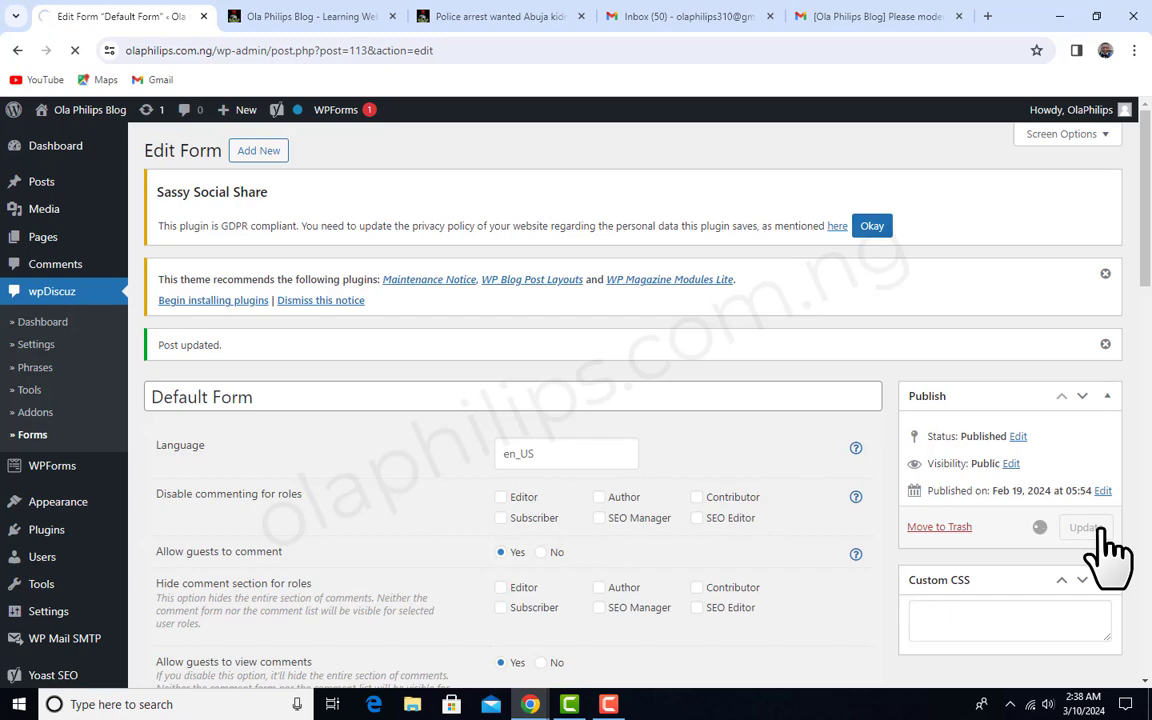
In the incognito window, open the login page from the article's comment form, then return to the article
mouse_move(530, 702)
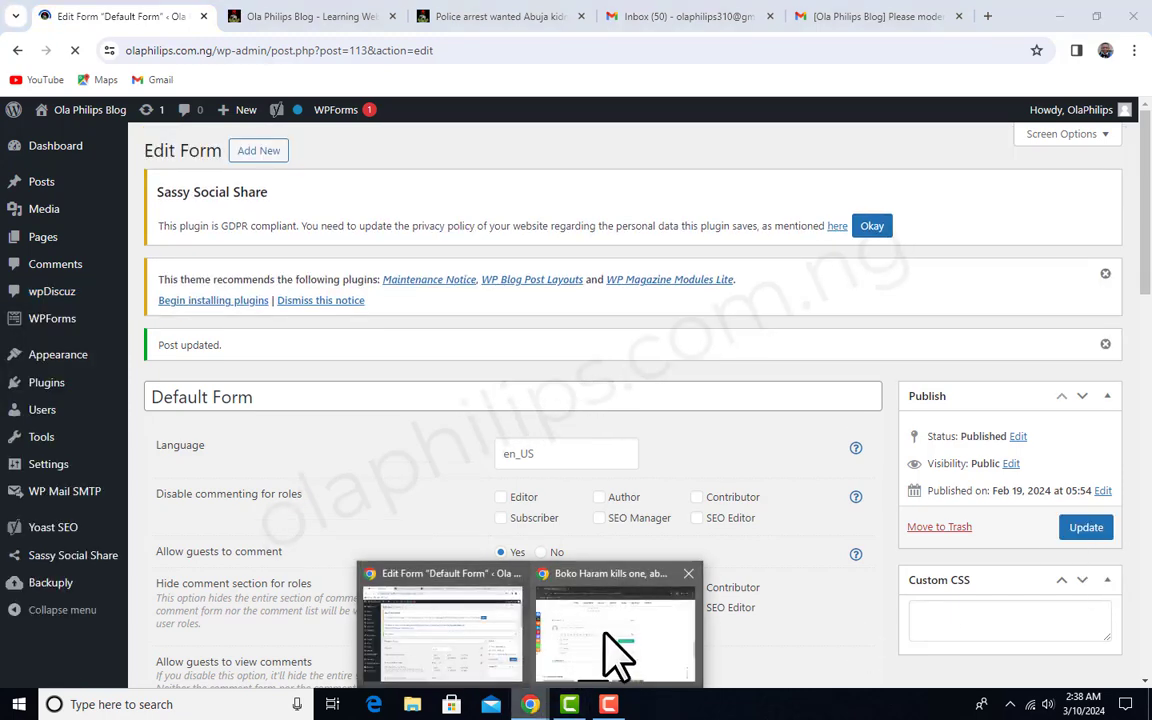
click(615, 640)
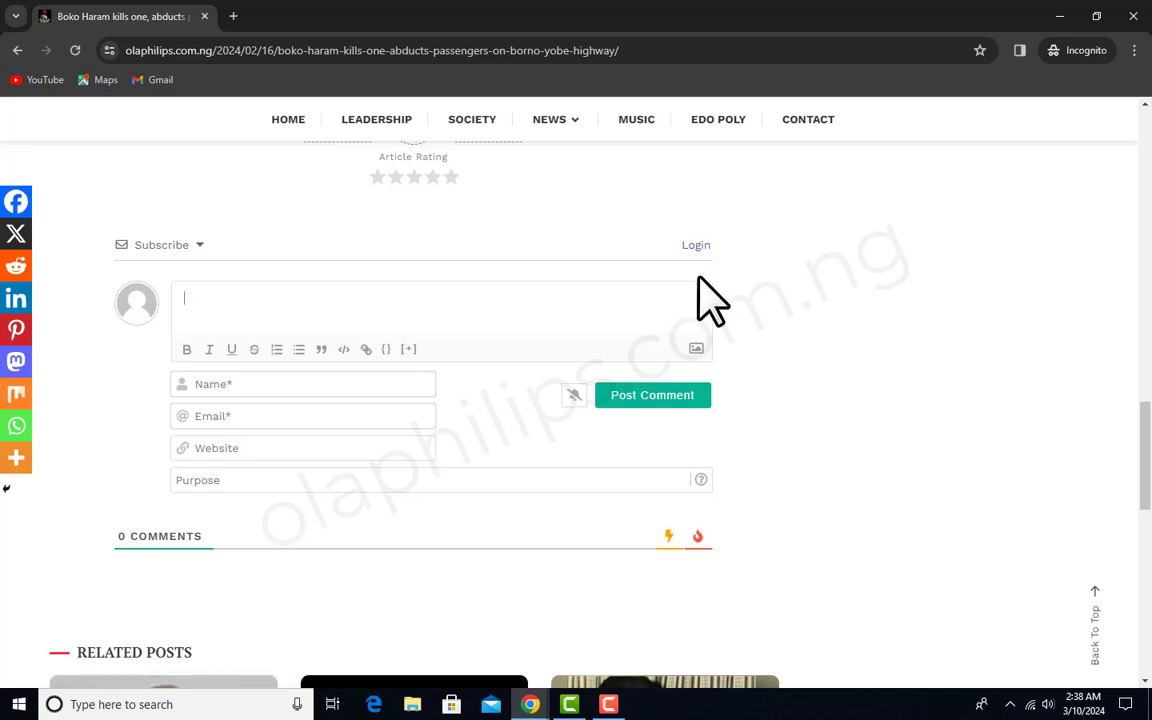
click(695, 246)
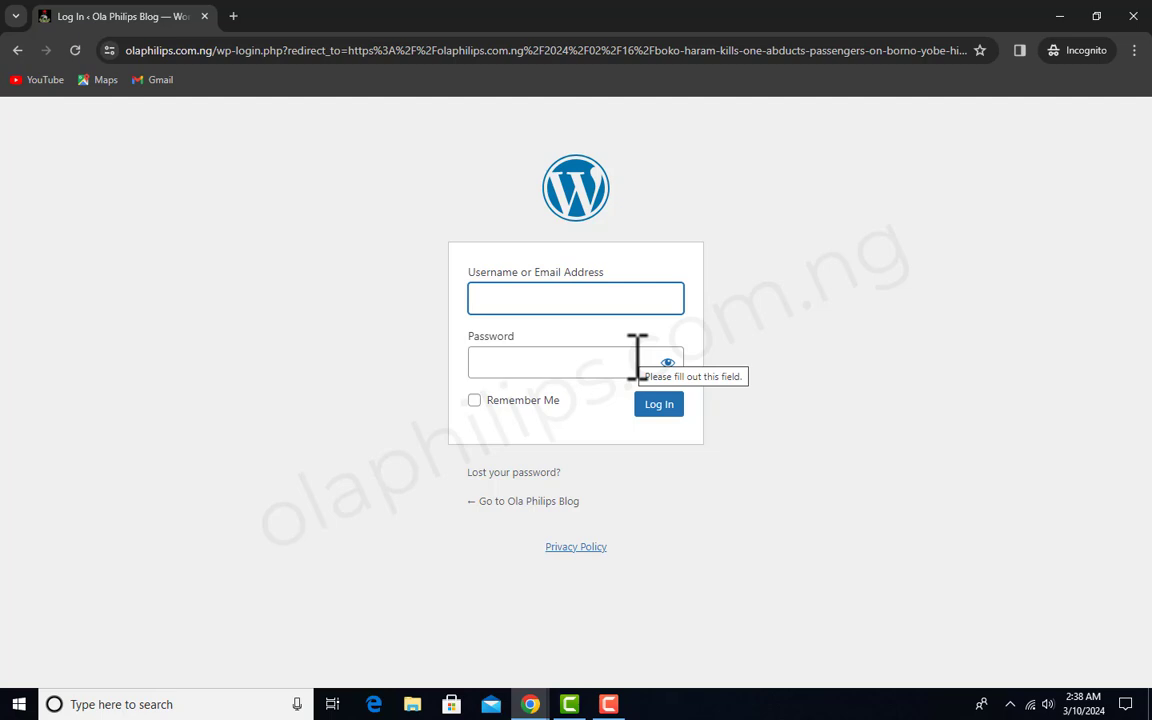
click(18, 50)
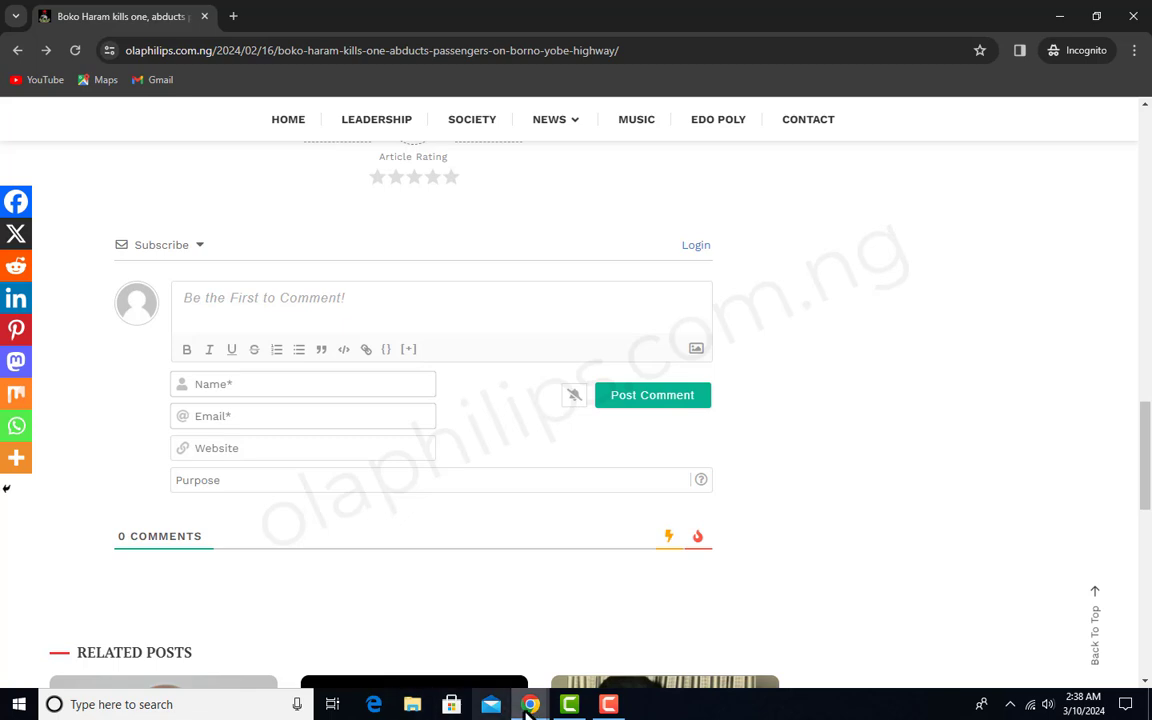
Return to the WordPress dashboard window, open the wpDiscuz settings and look through the available settings categories
mouse_move(530, 704)
click(471, 636)
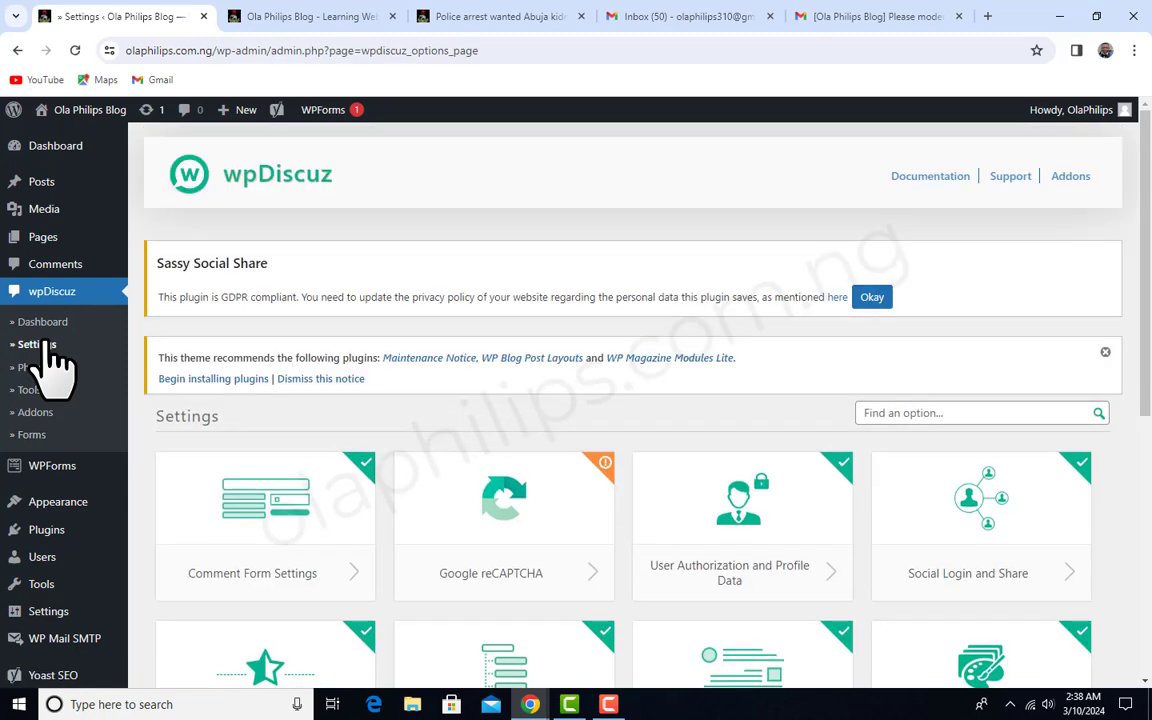
scroll(630, 512, down, 1)
scroll(645, 535, down, 3)
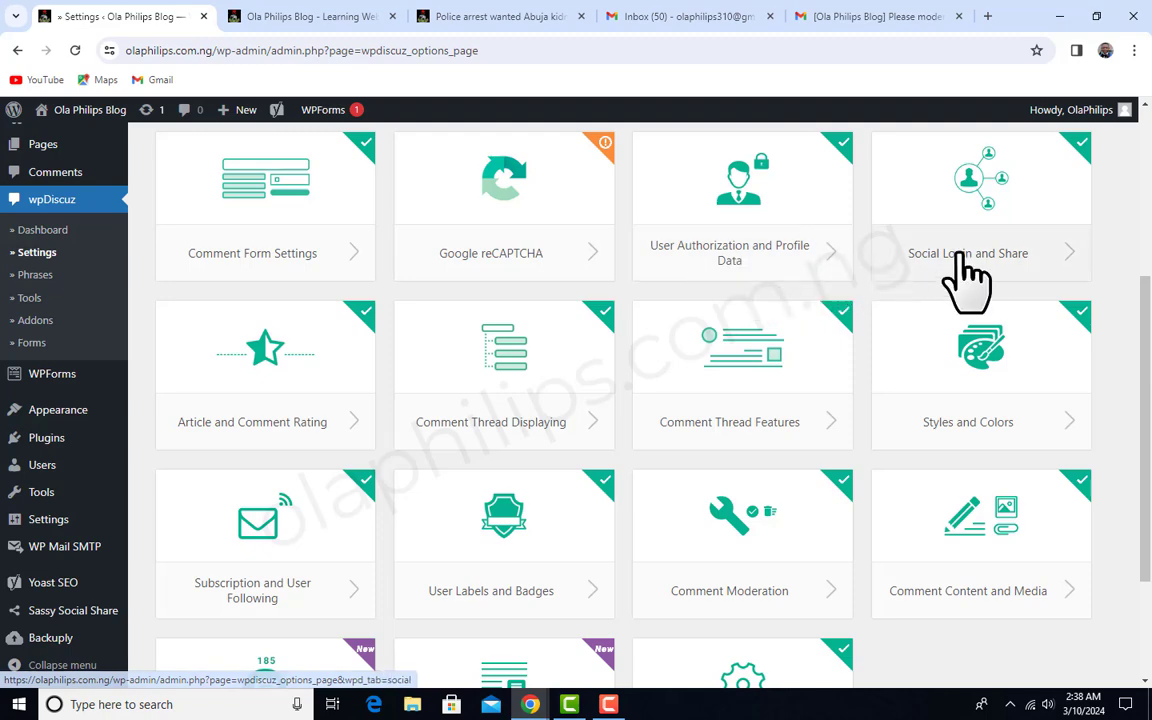
scroll(699, 470, down, 2)
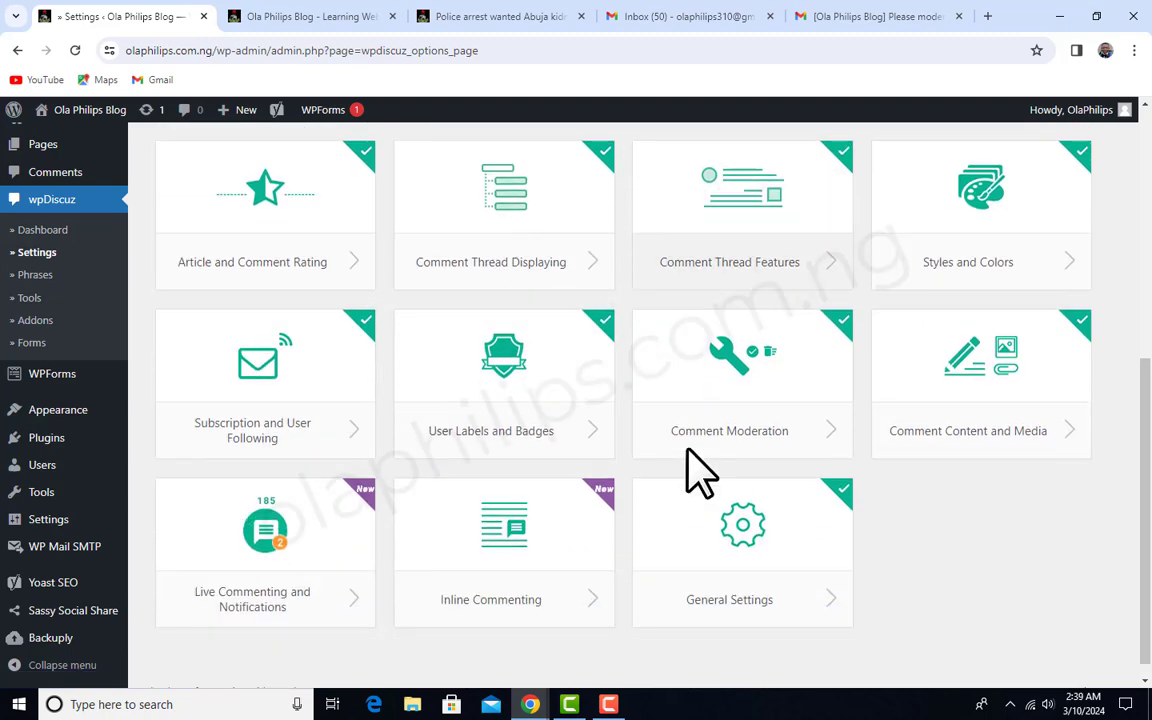
scroll(688, 468, up, 3)
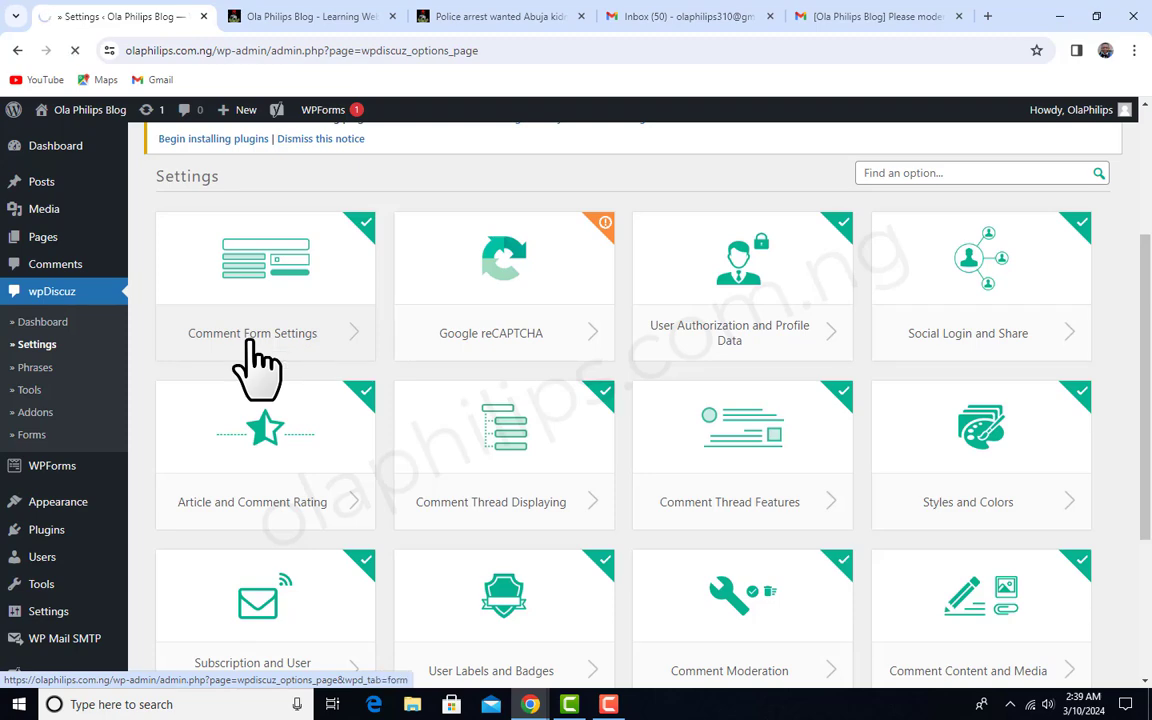
Open Comment Form Settings and review its form view, rich editor, quicktags, author name length and cookie options
scroll(1131, 369, down, 3)
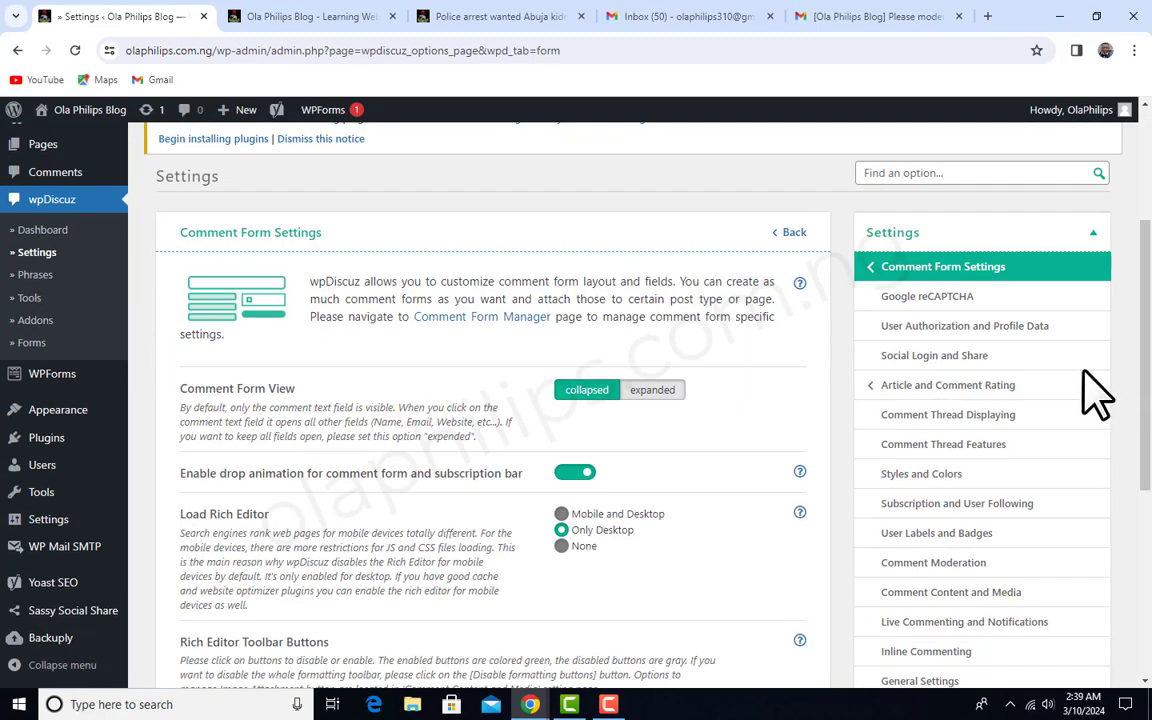
scroll(1097, 393, down, 2)
scroll(1000, 340, up, 2)
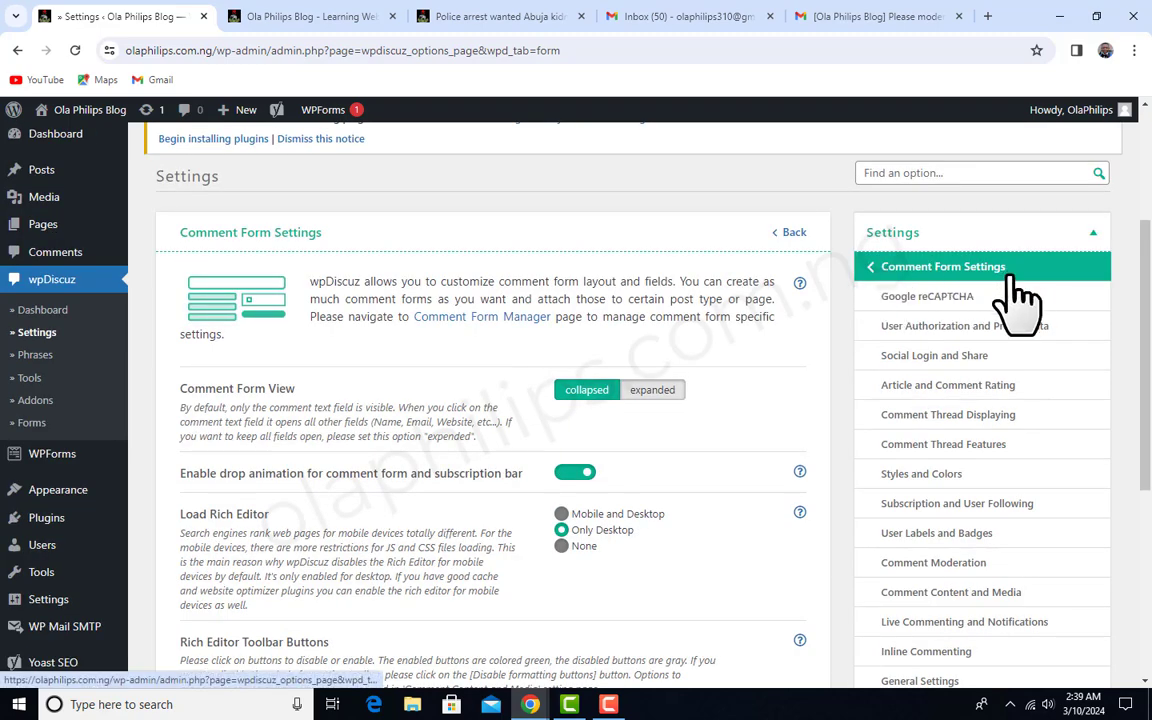
scroll(733, 360, down, 5)
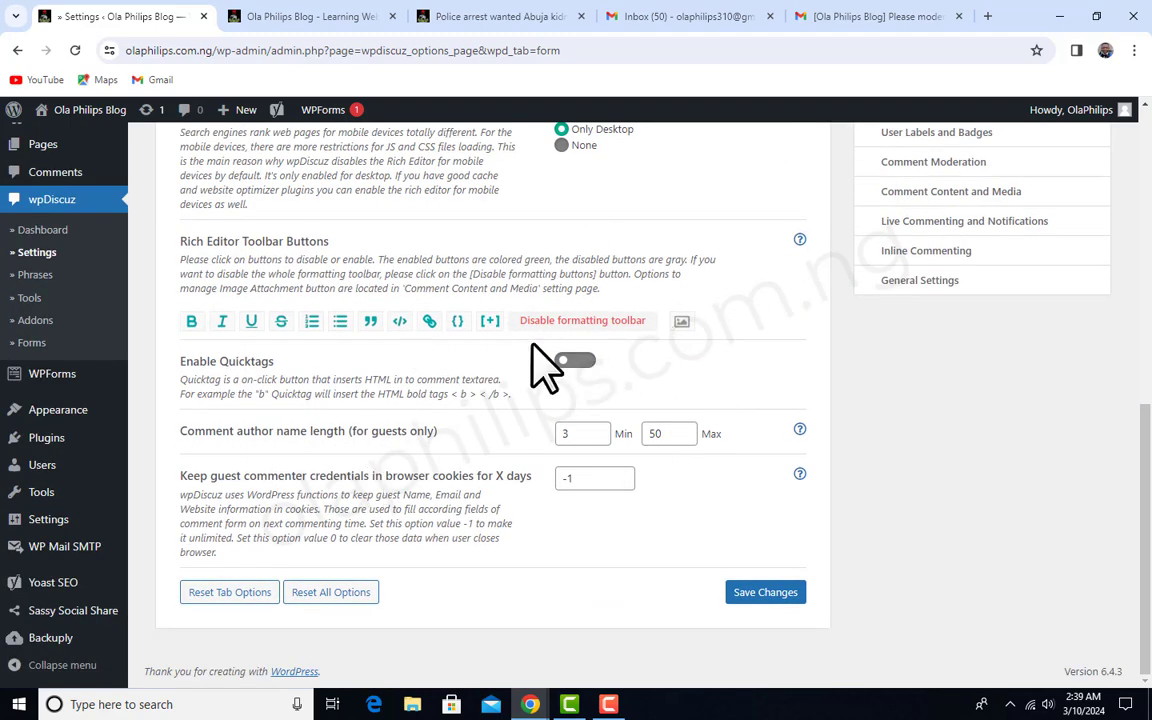
scroll(537, 365, up, 3)
scroll(560, 445, down, 2)
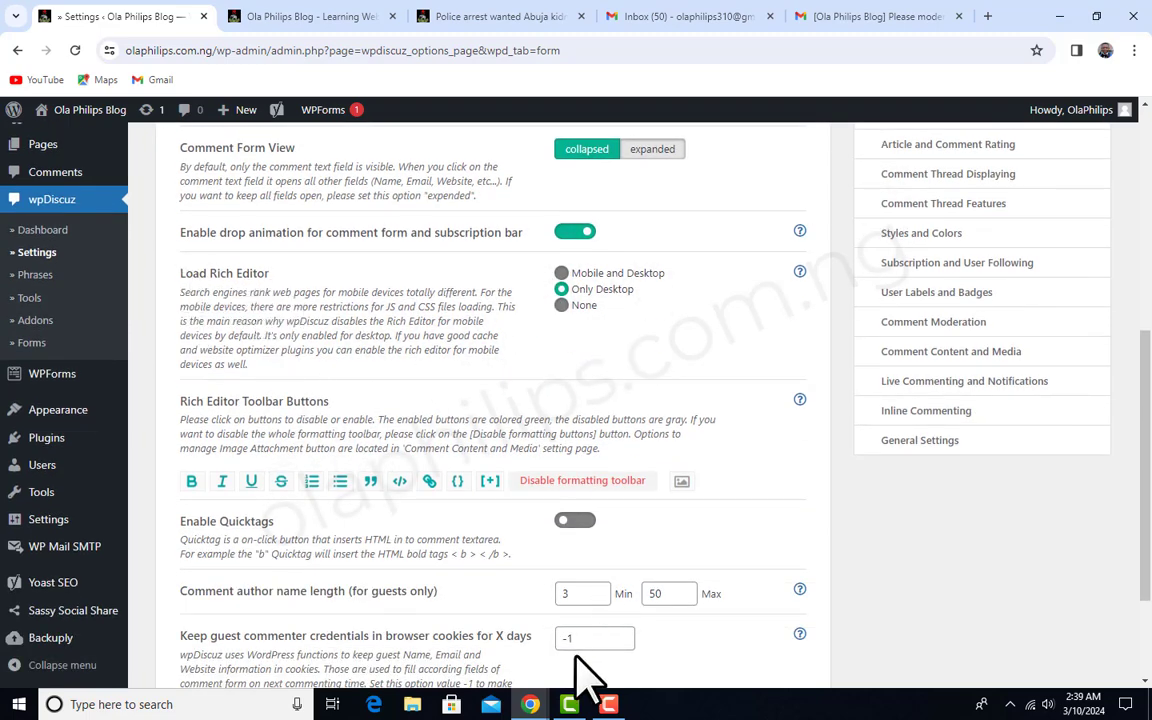
In the incognito window, inspect the comment text field and its formatting toolbar on the article
mouse_move(540, 698)
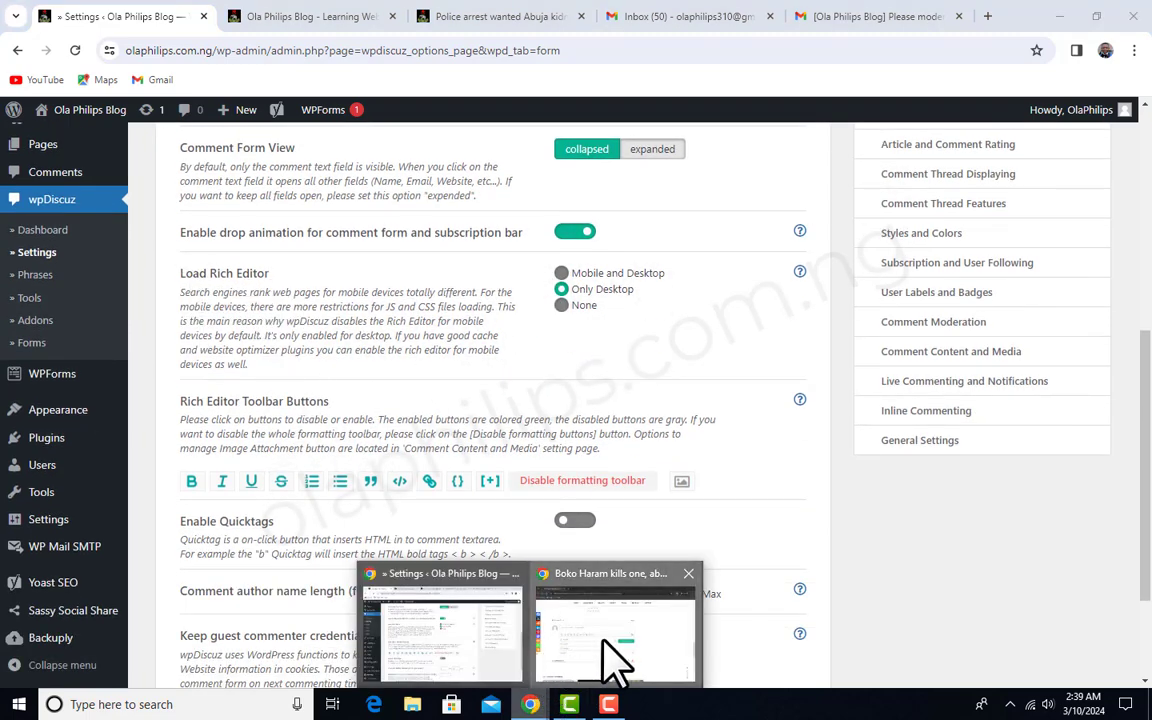
click(600, 630)
click(342, 322)
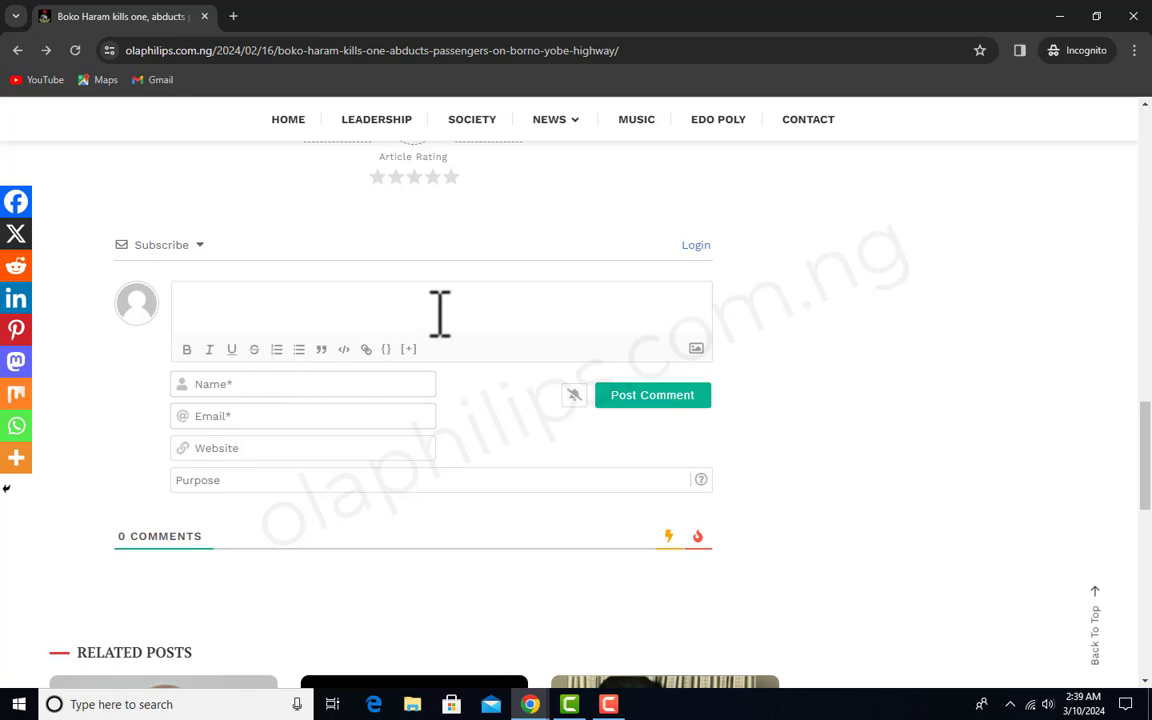
drag(448, 345, 169, 346)
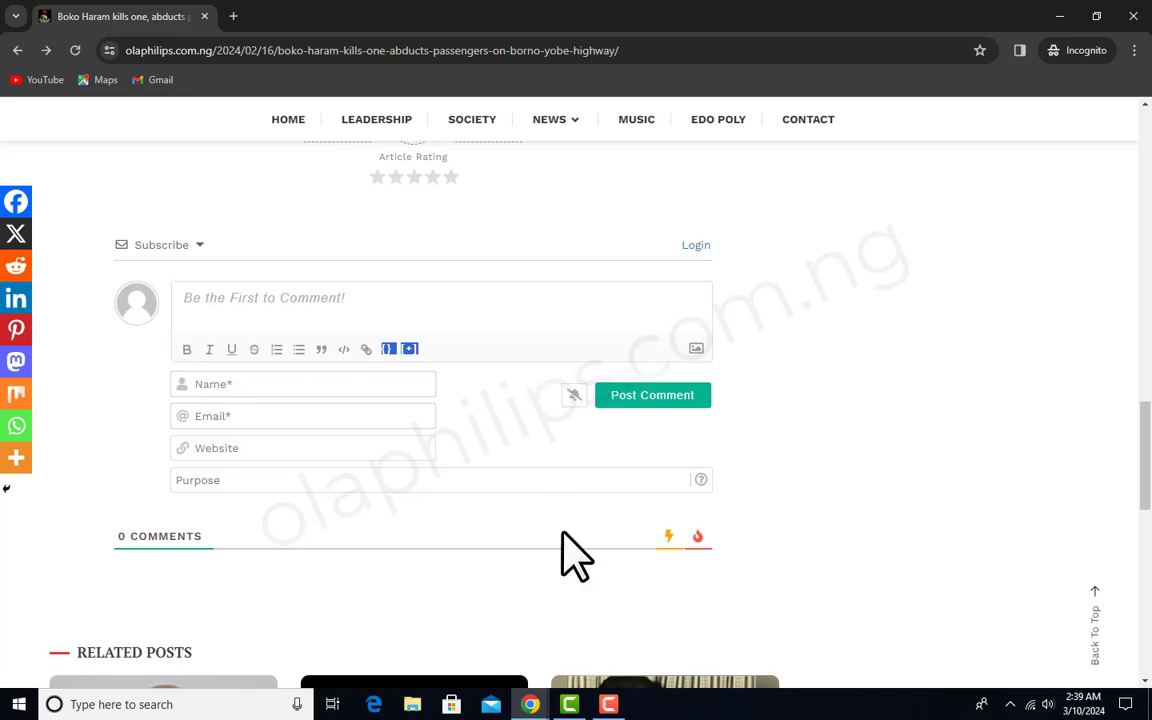
Switch back to Comment Form Settings and examine the form view and rich editor toolbar options
mouse_move(530, 704)
click(463, 656)
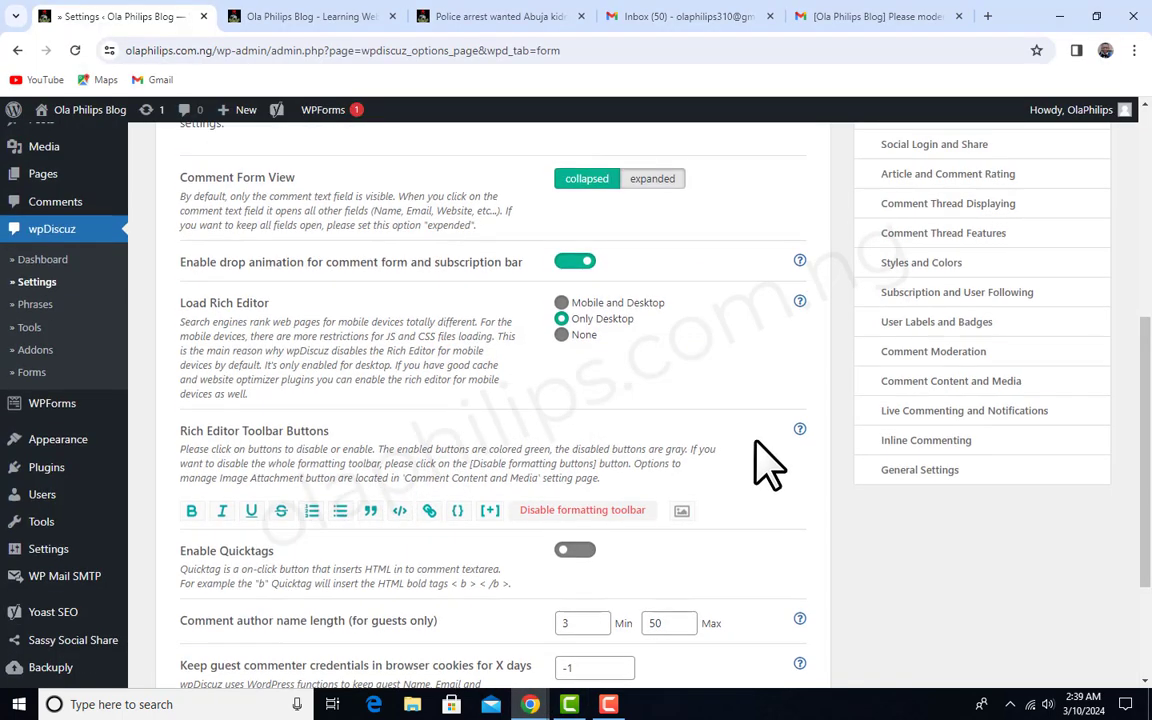
scroll(764, 463, up, 2)
scroll(764, 463, up, 2)
scroll(769, 465, down, 3)
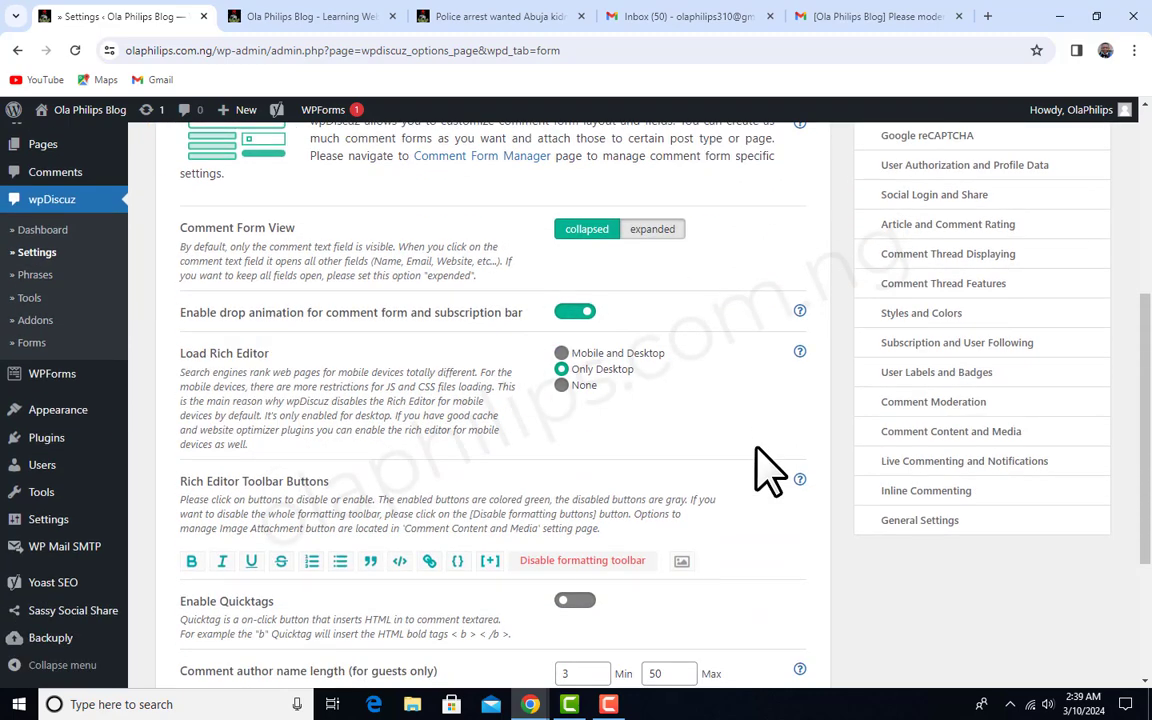
Open User Authorization and Profile Data, turn off Show "Login" link on comment form, and save the settings
scroll(766, 470, up, 2)
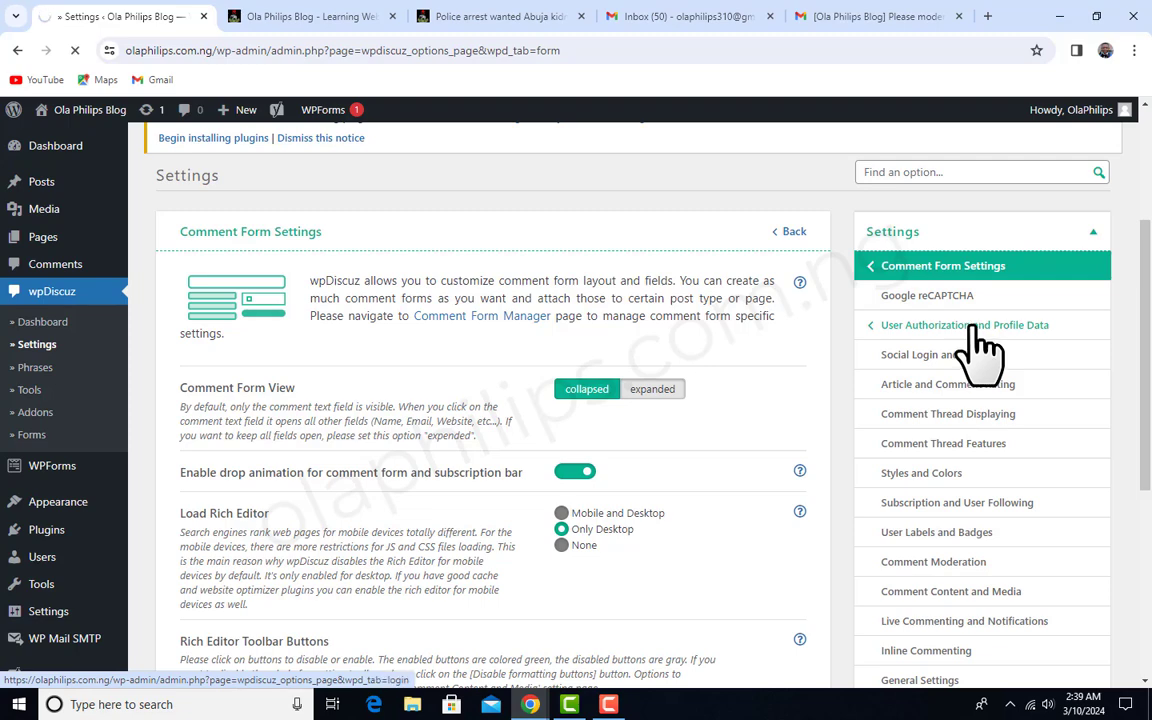
scroll(660, 432, down, 4)
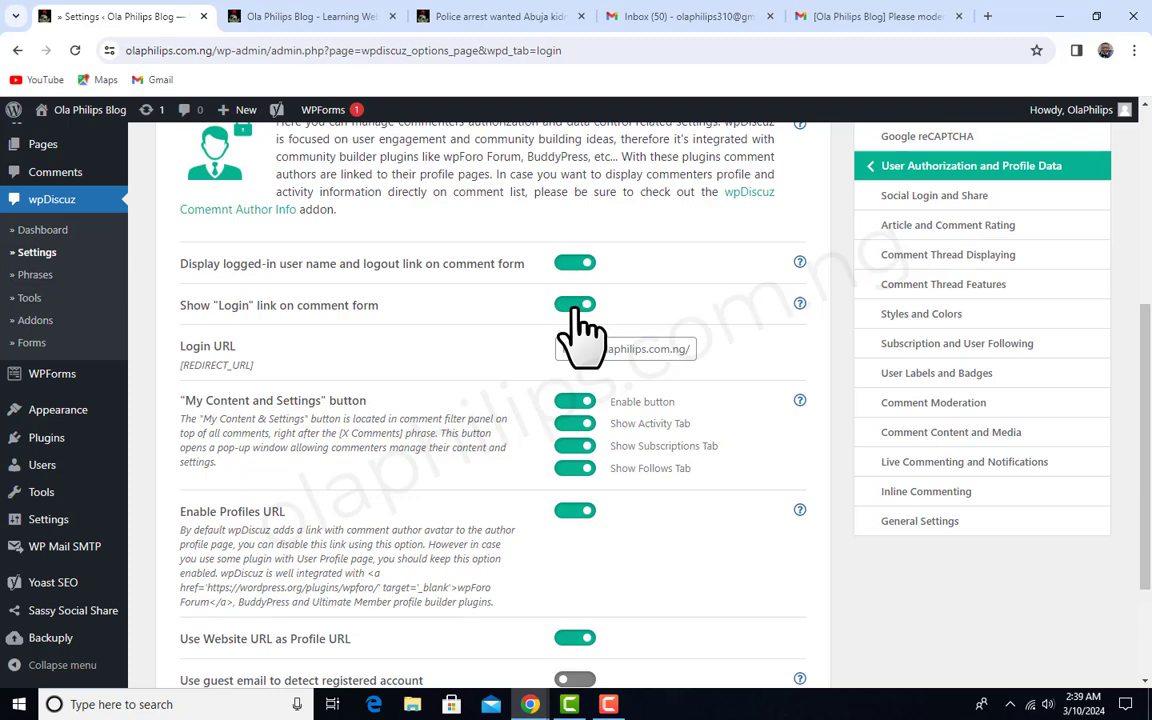
scroll(585, 345, down, 2)
scroll(591, 380, up, 3)
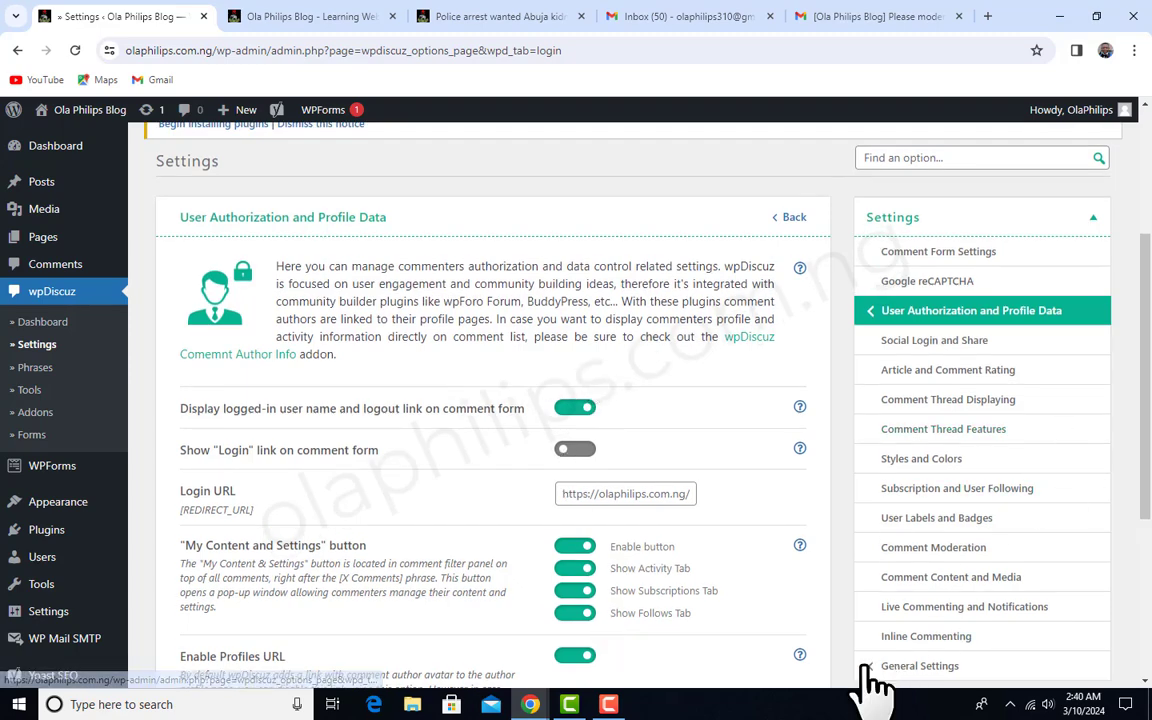
scroll(700, 560, down, 3)
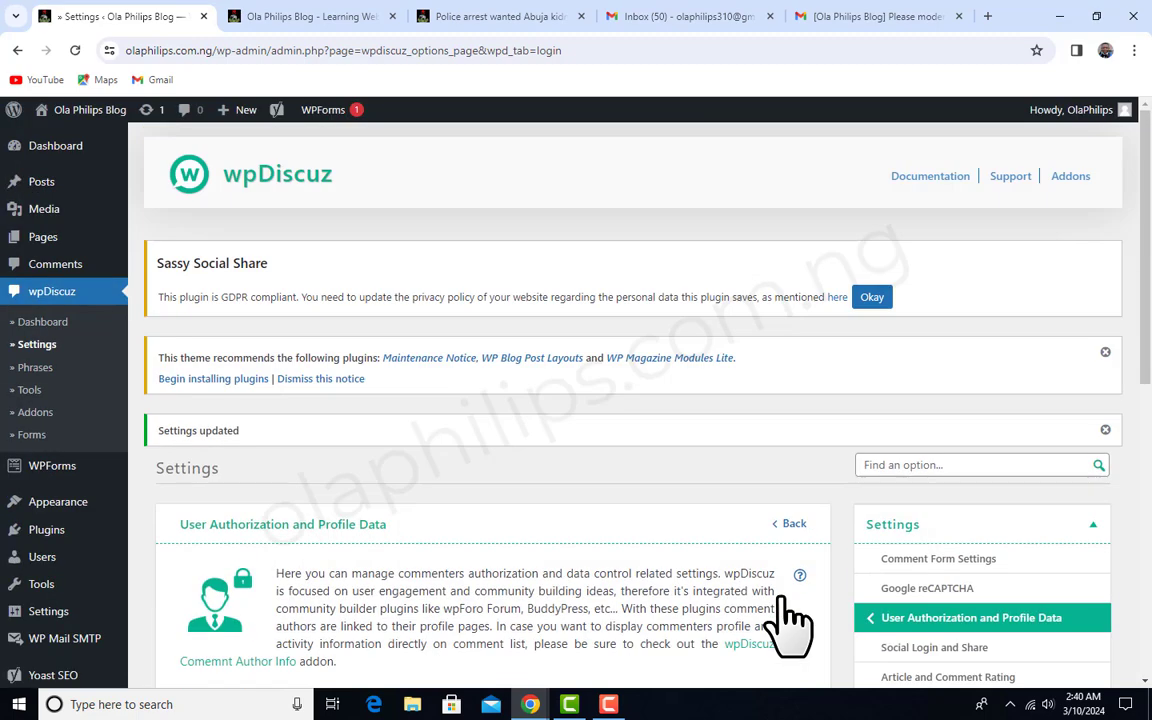
scroll(962, 480, down, 4)
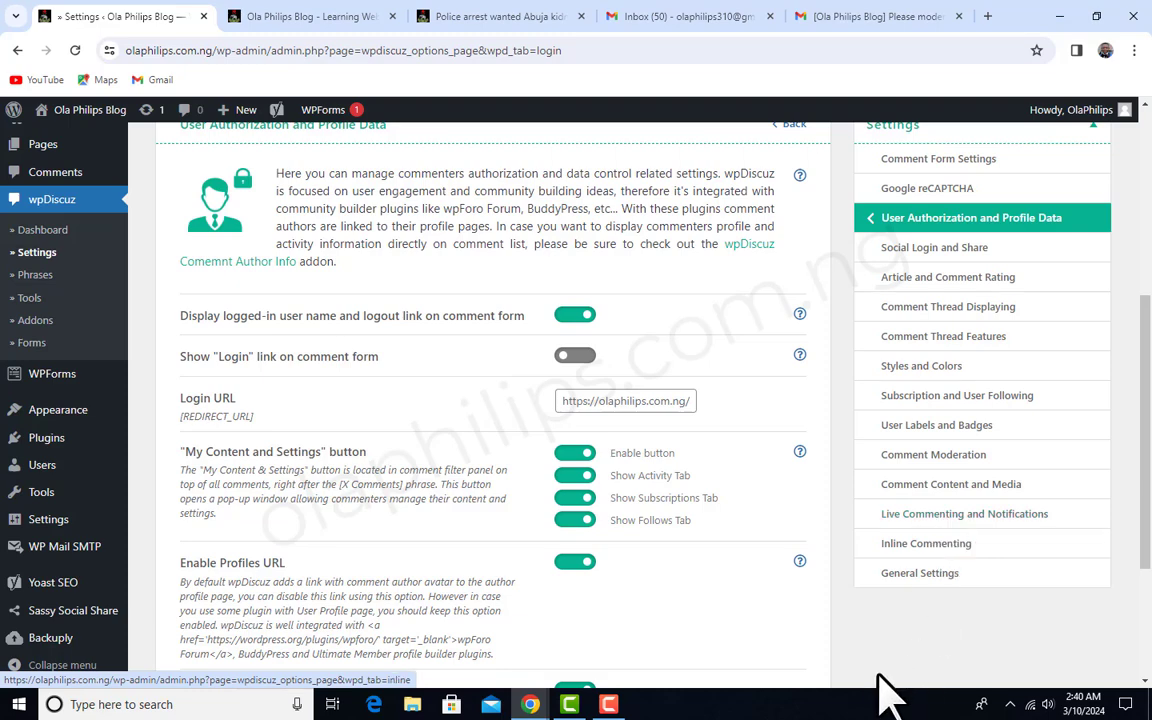
Reload the article in the incognito window to check the comment form's login link, and return to the dashboard window
click(600, 630)
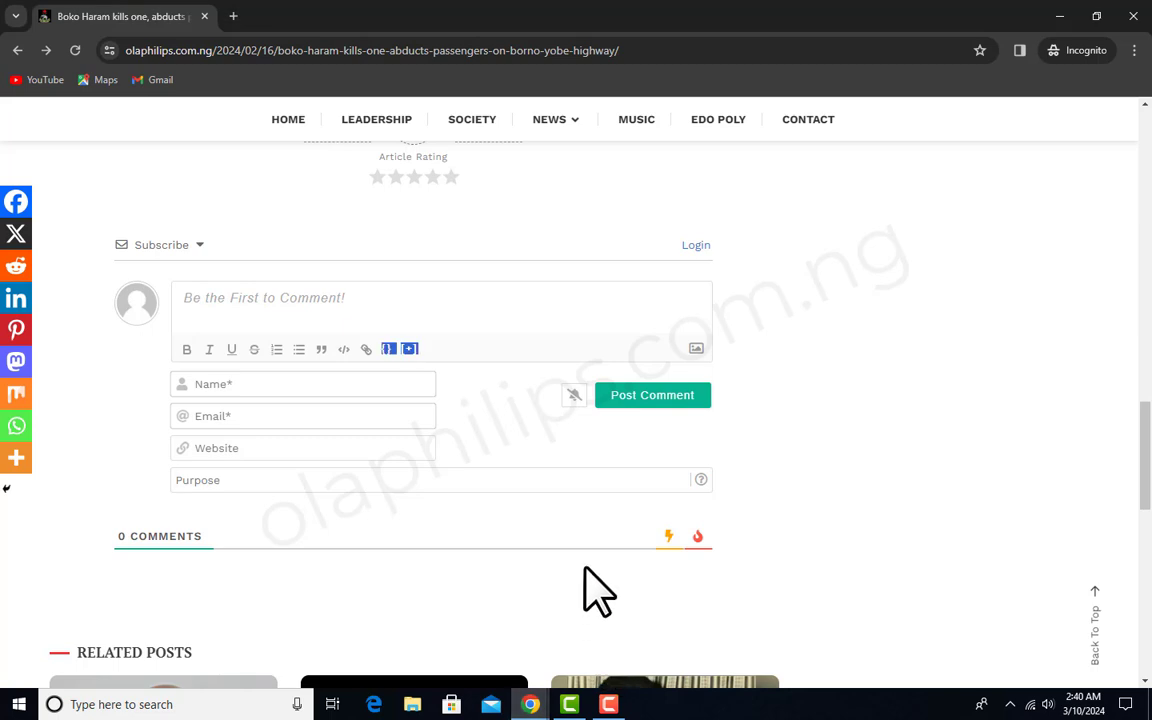
click(73, 48)
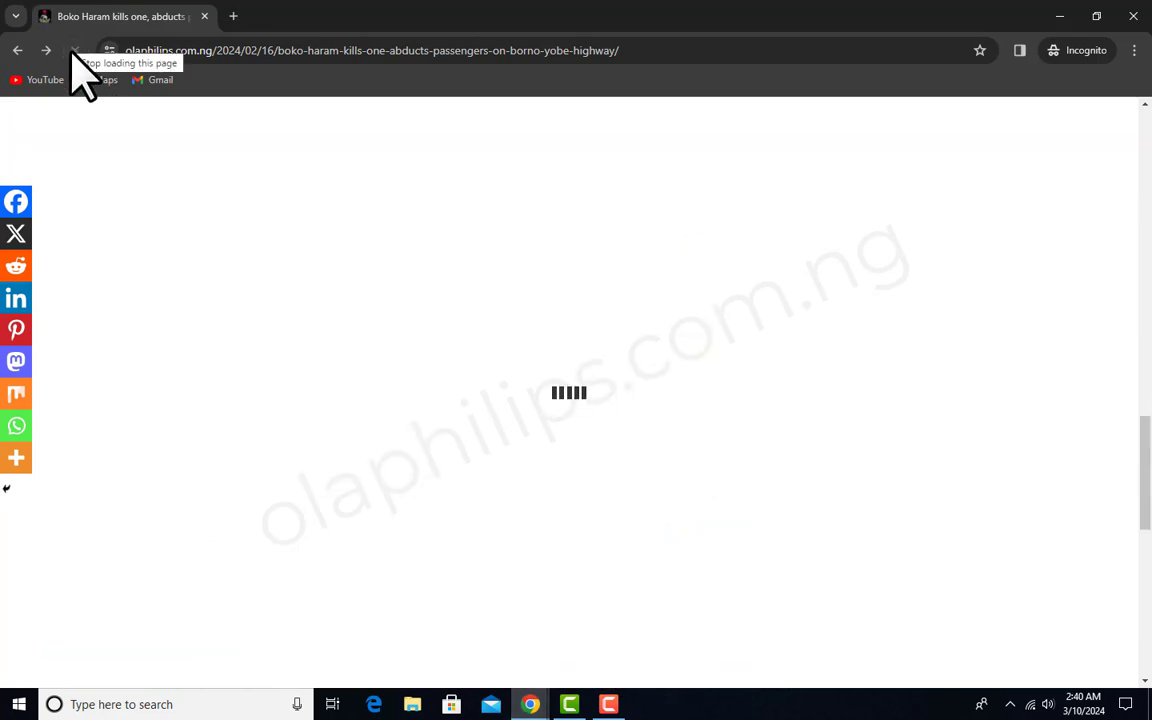
scroll(630, 335, up, 1)
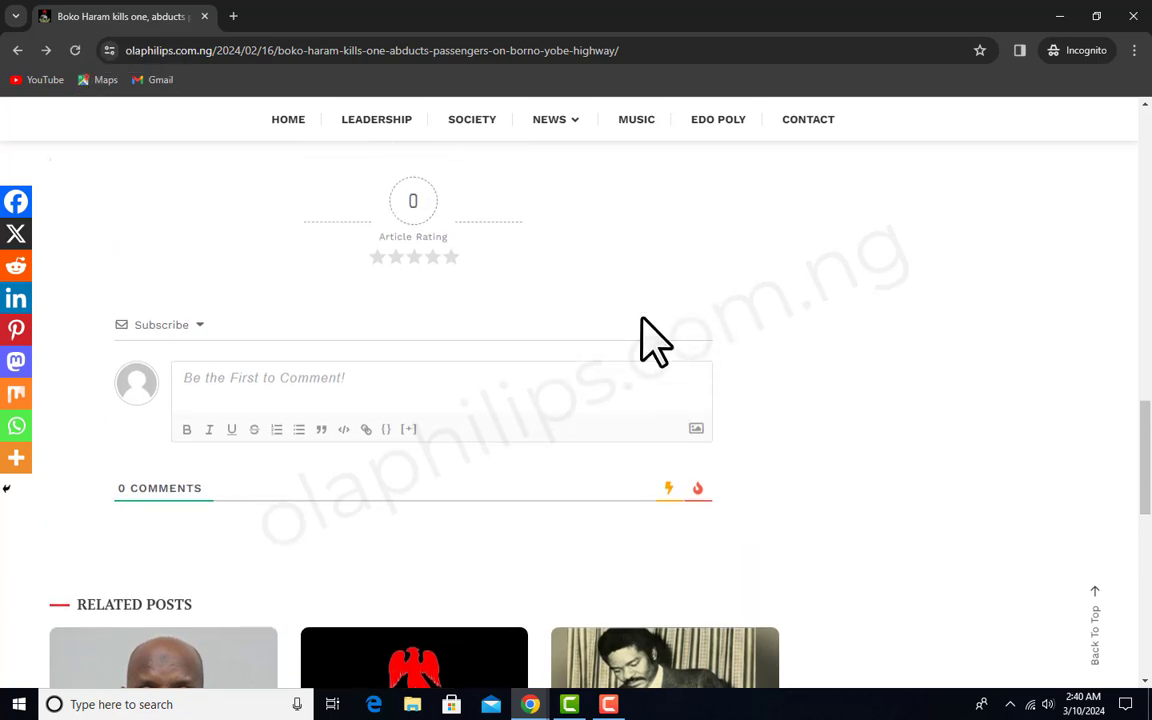
click(1060, 16)
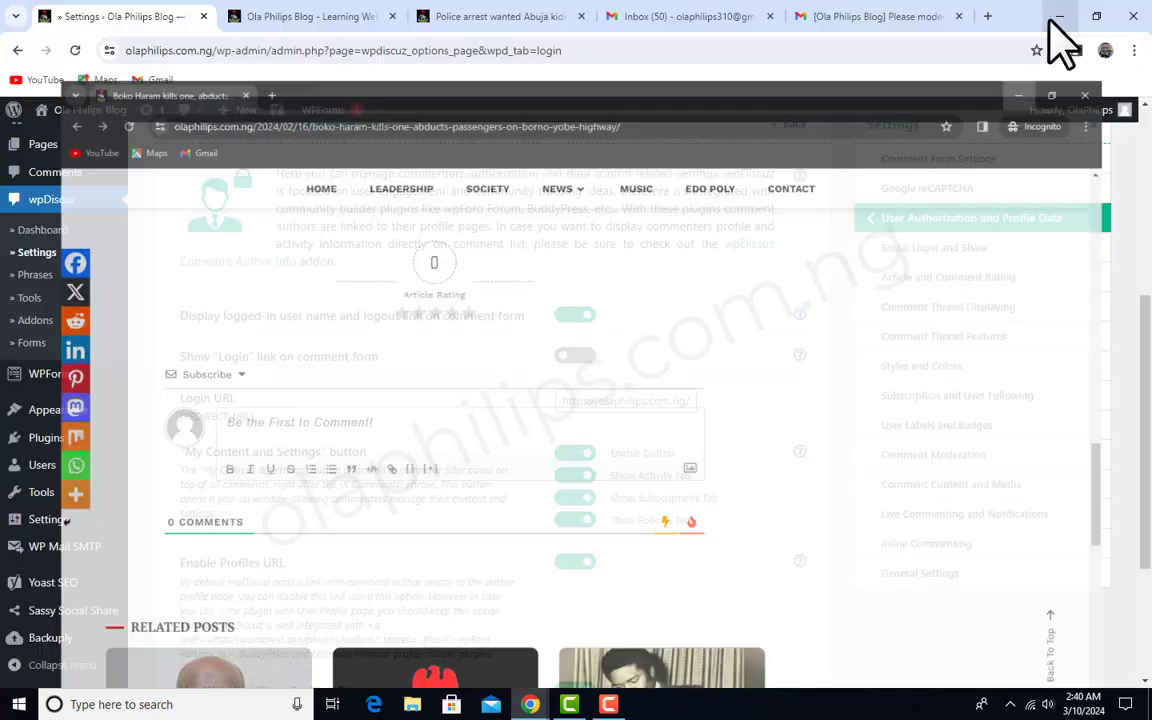
scroll(605, 445, up, 1)
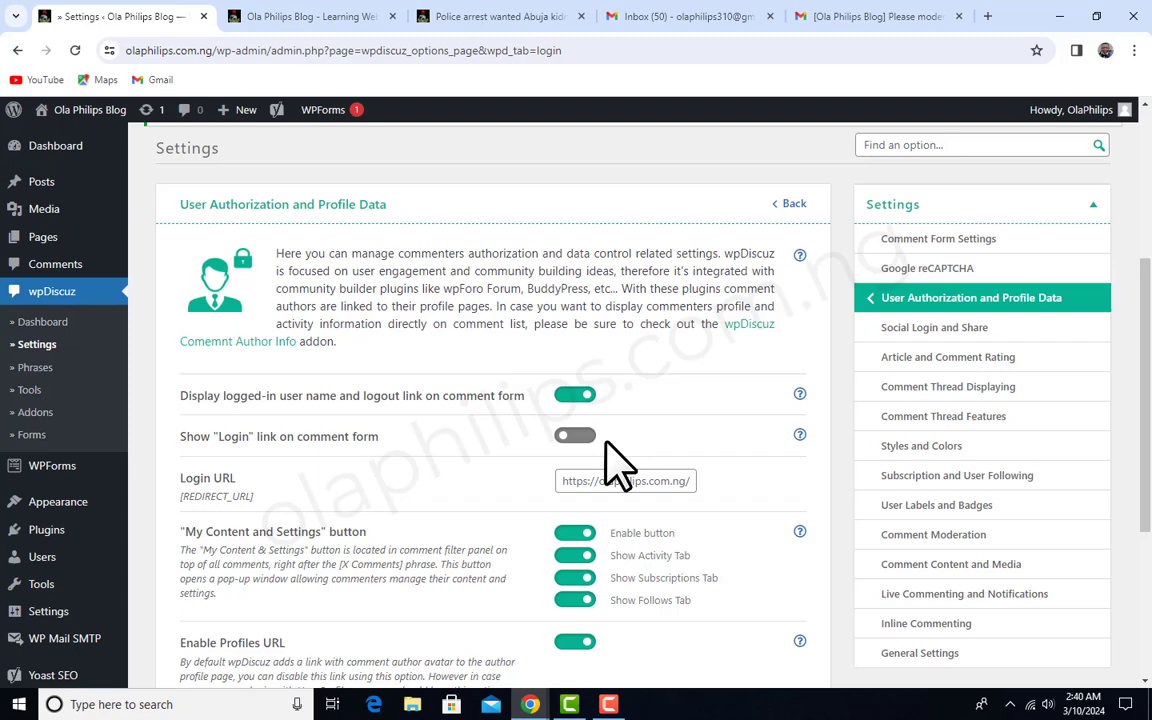
Expand the guest comment form on the incognito article, inspect its fields, and return to the wpDiscuz settings
mouse_move(527, 706)
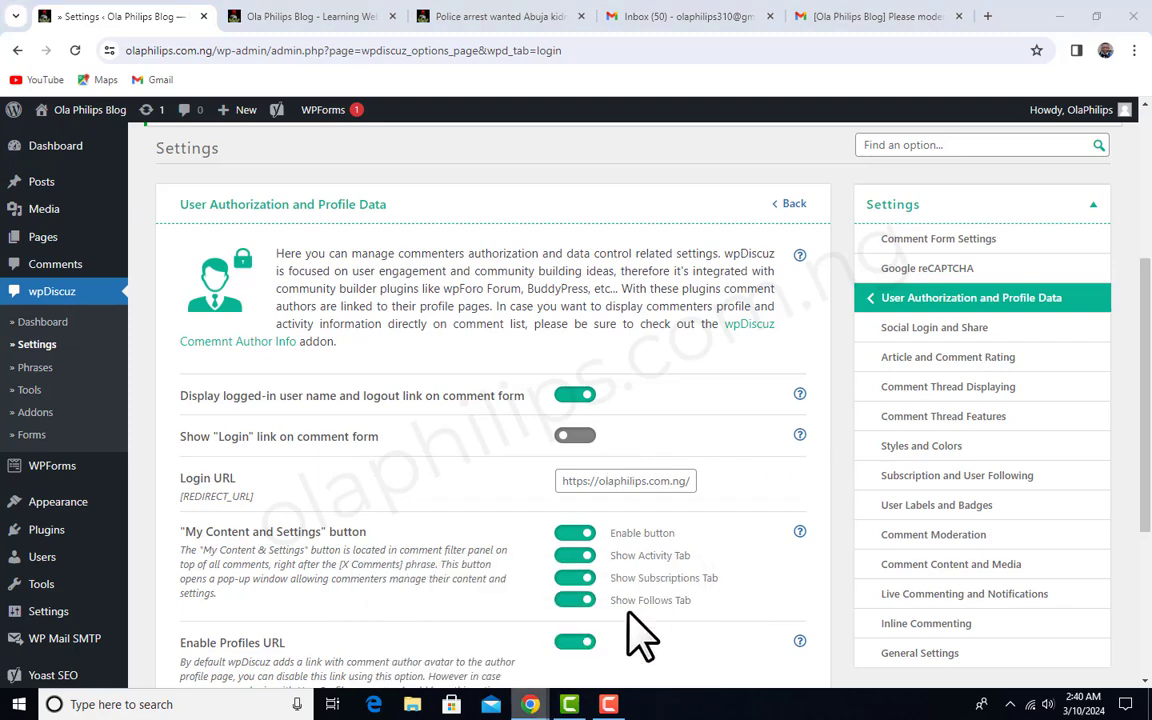
click(628, 628)
scroll(527, 450, up, 1)
click(527, 450)
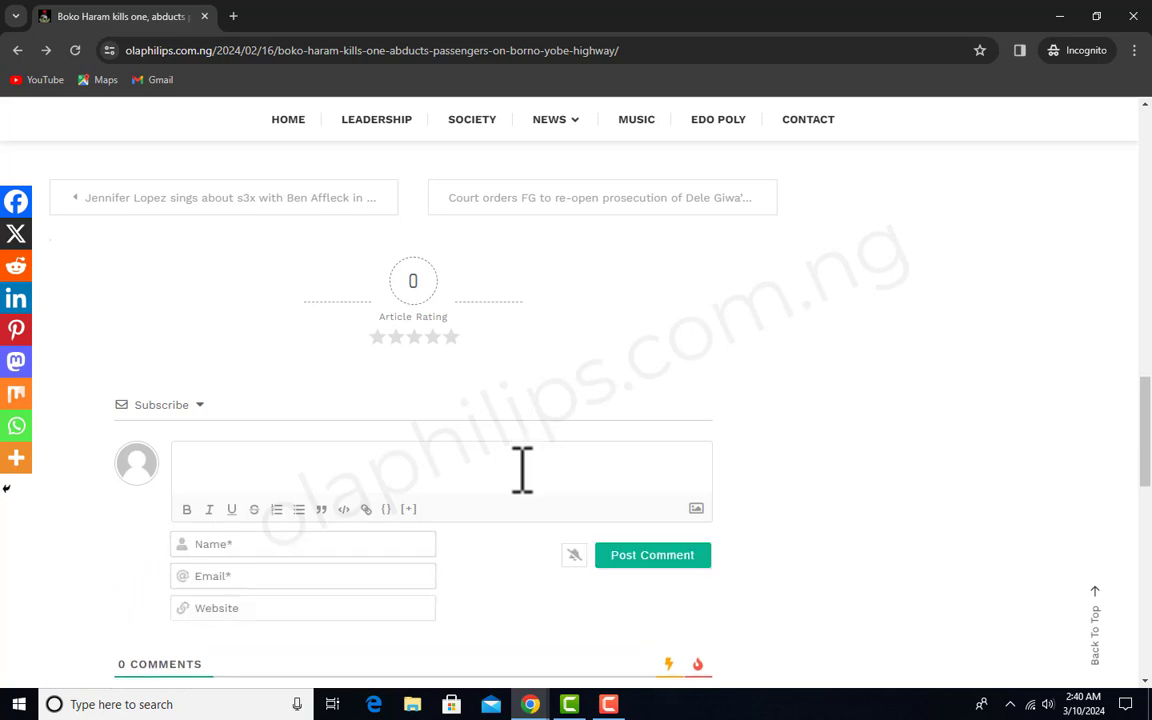
scroll(380, 489, down, 2)
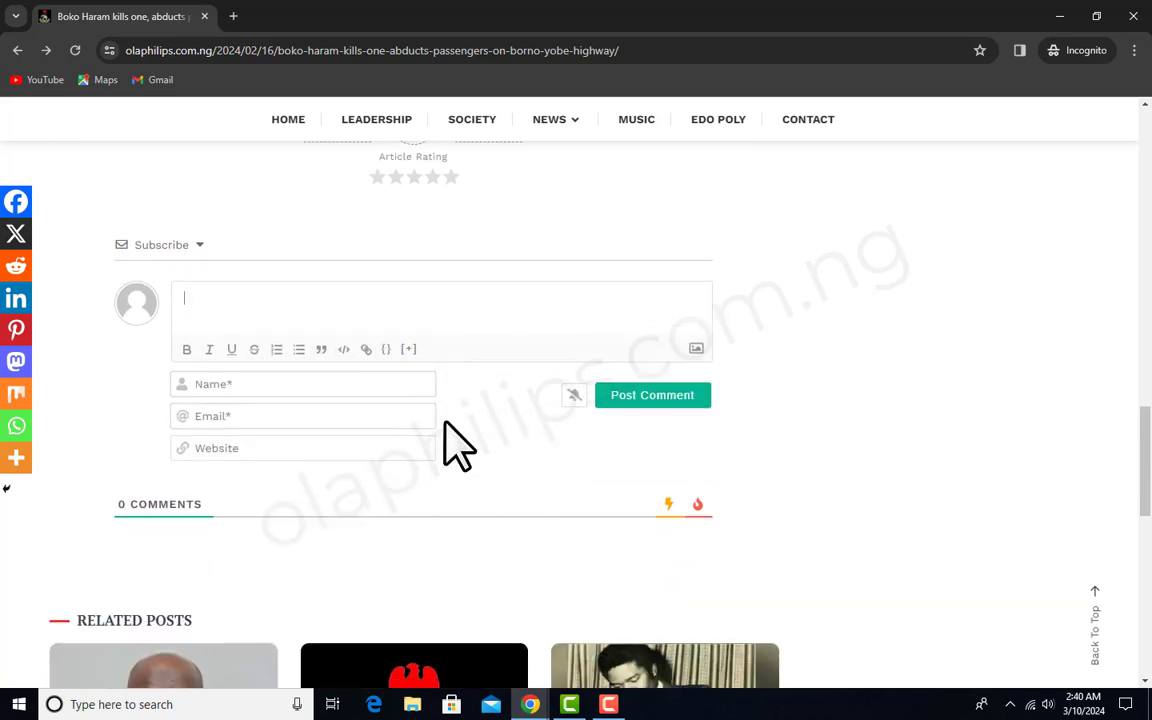
click(1060, 16)
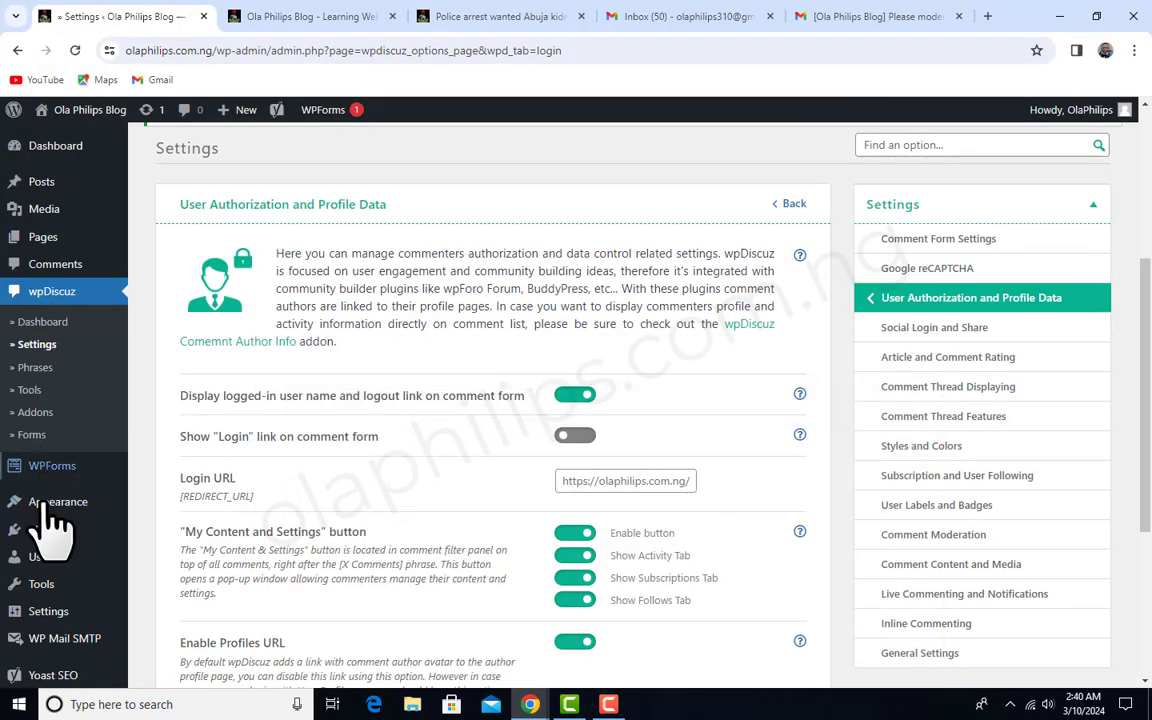
Open the Sassy Social Share settings and look over the Theme Selection options
mouse_move(43, 571)
scroll(64, 578, down, 2)
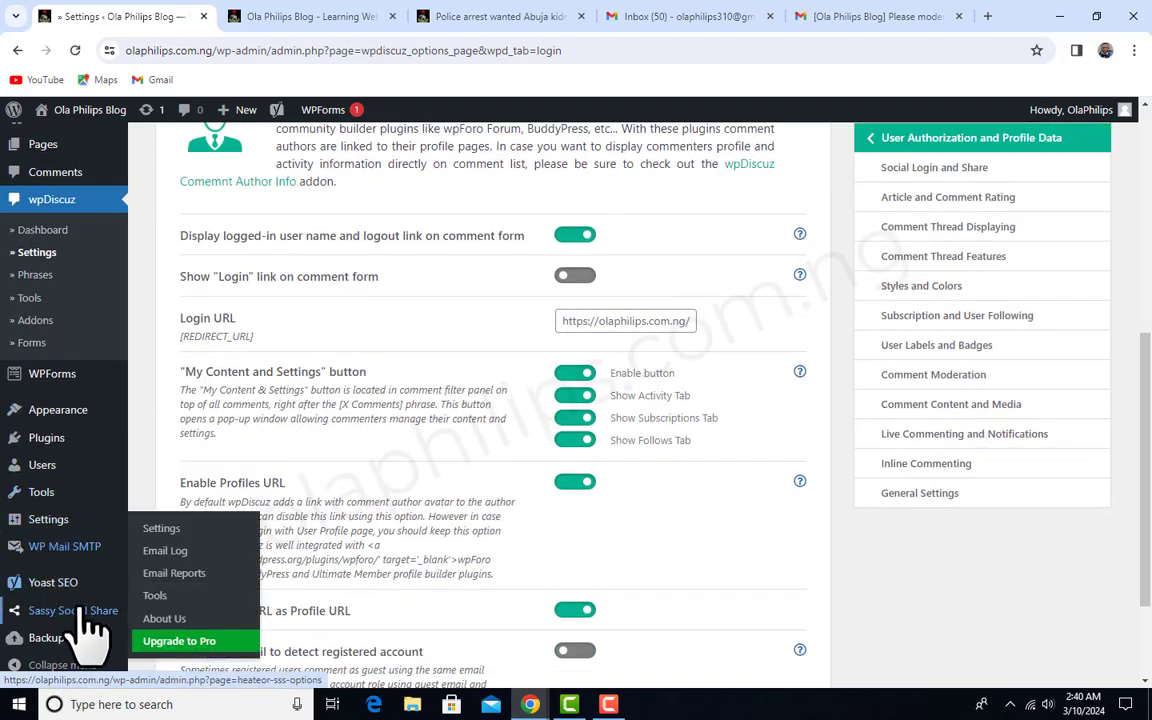
click(70, 613)
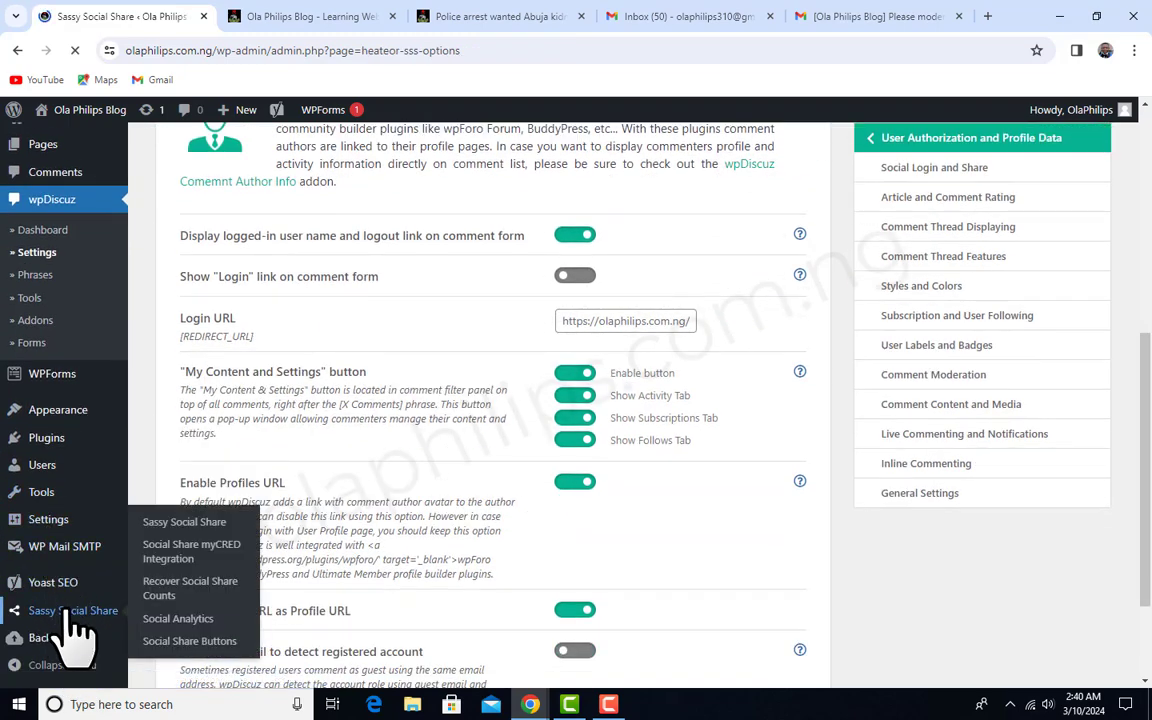
scroll(567, 500, down, 4)
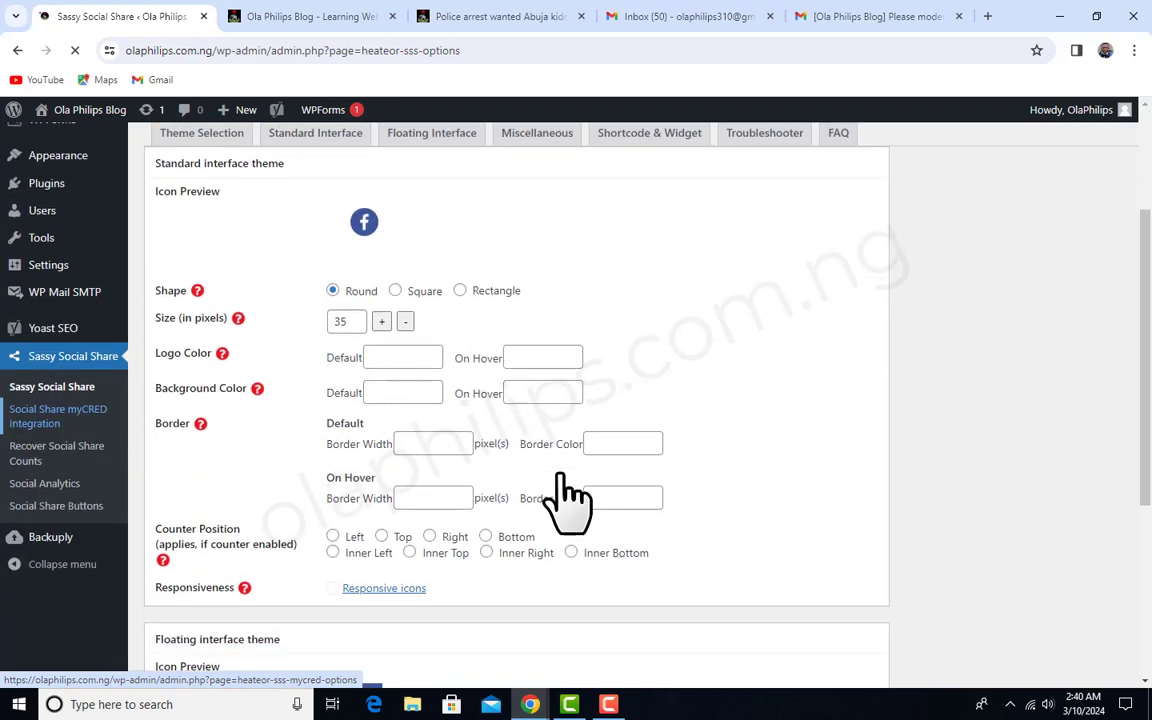
scroll(567, 500, up, 5)
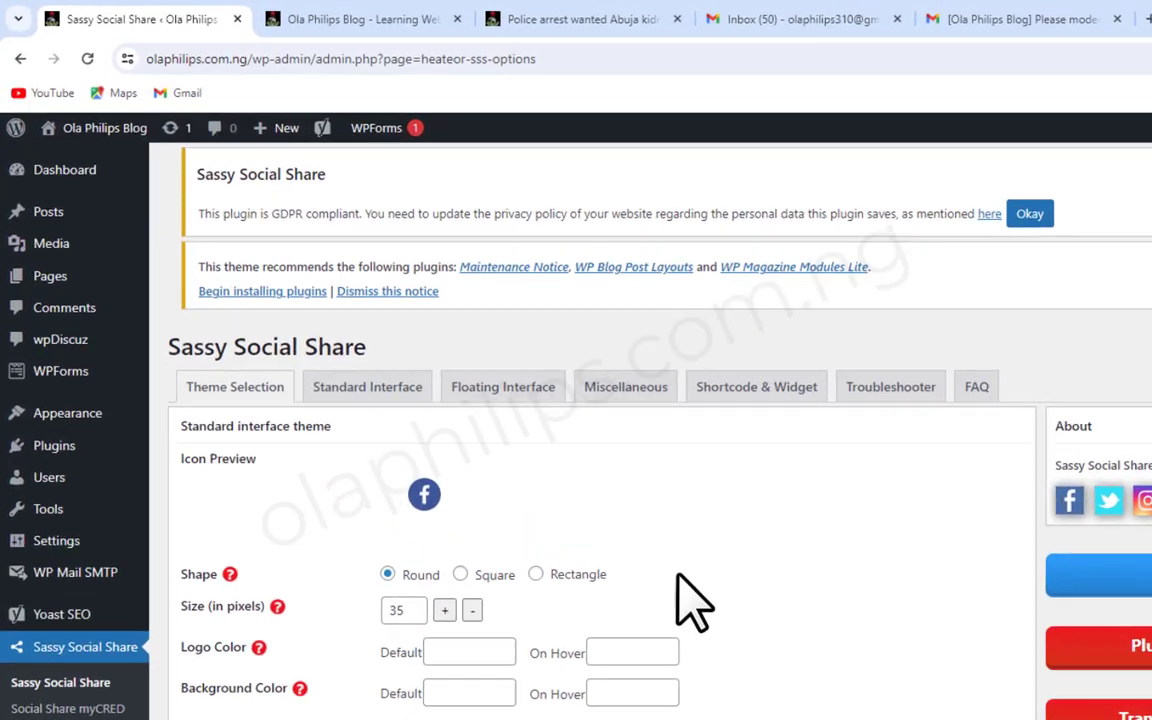
scroll(300, 515, down, 1)
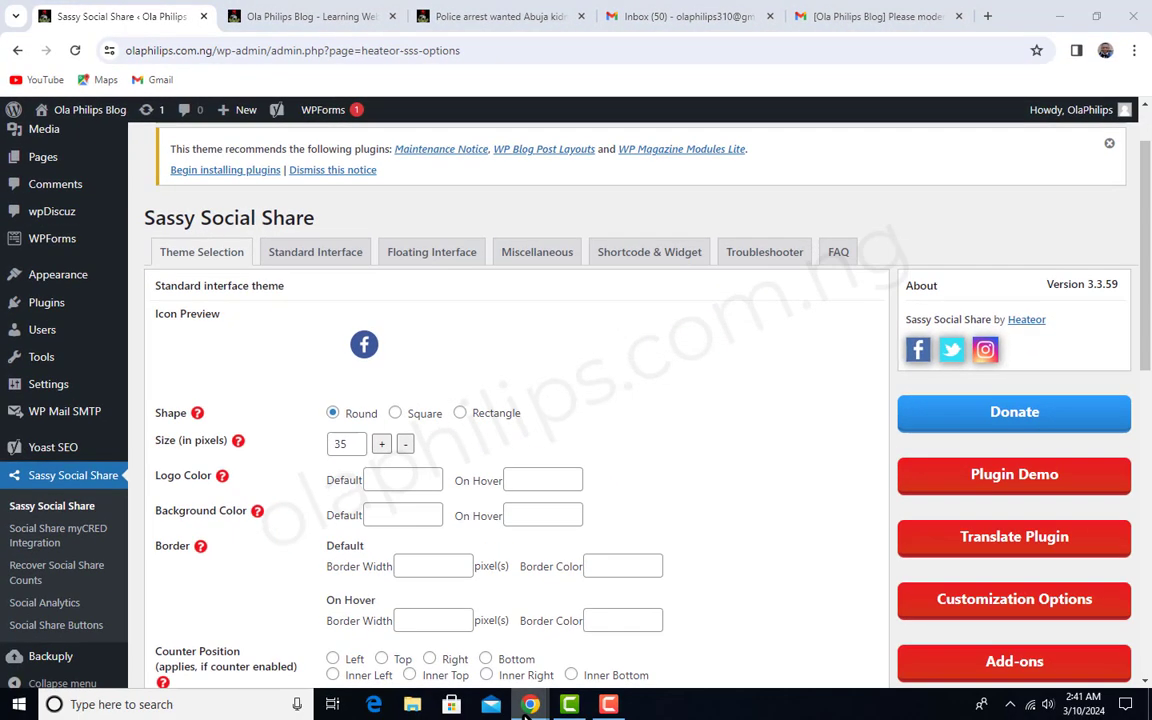
In the incognito window, examine the article's floating share bar and the row of share icons above the article text
mouse_move(530, 704)
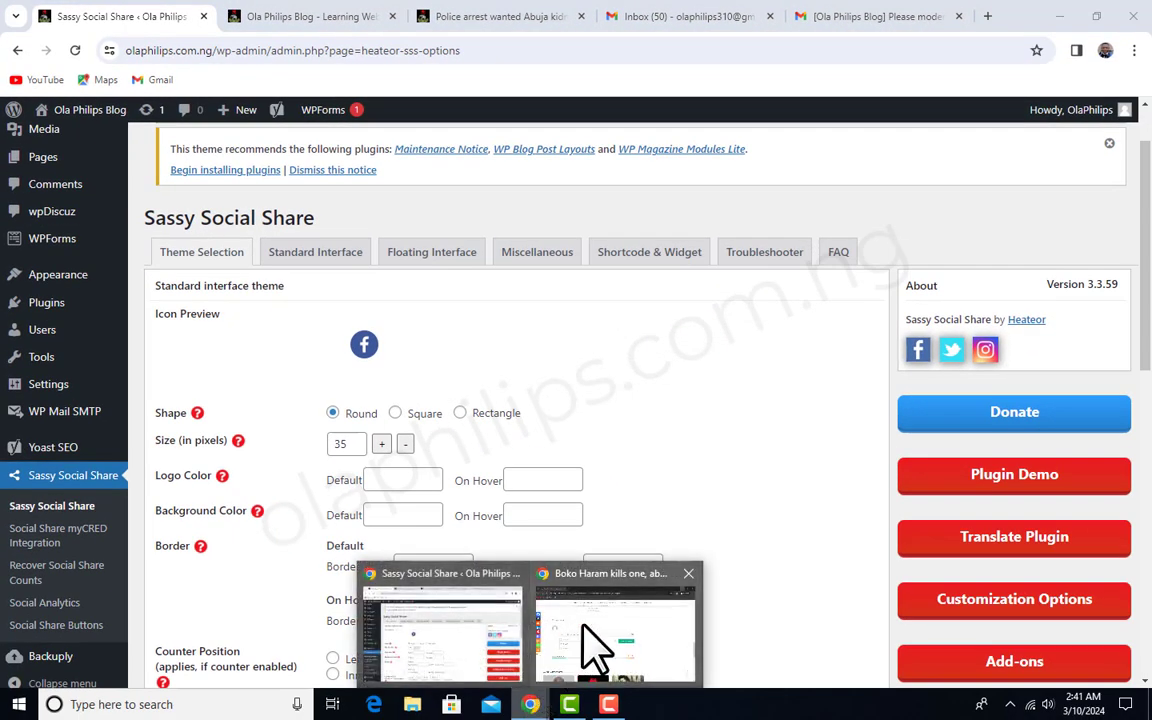
click(595, 645)
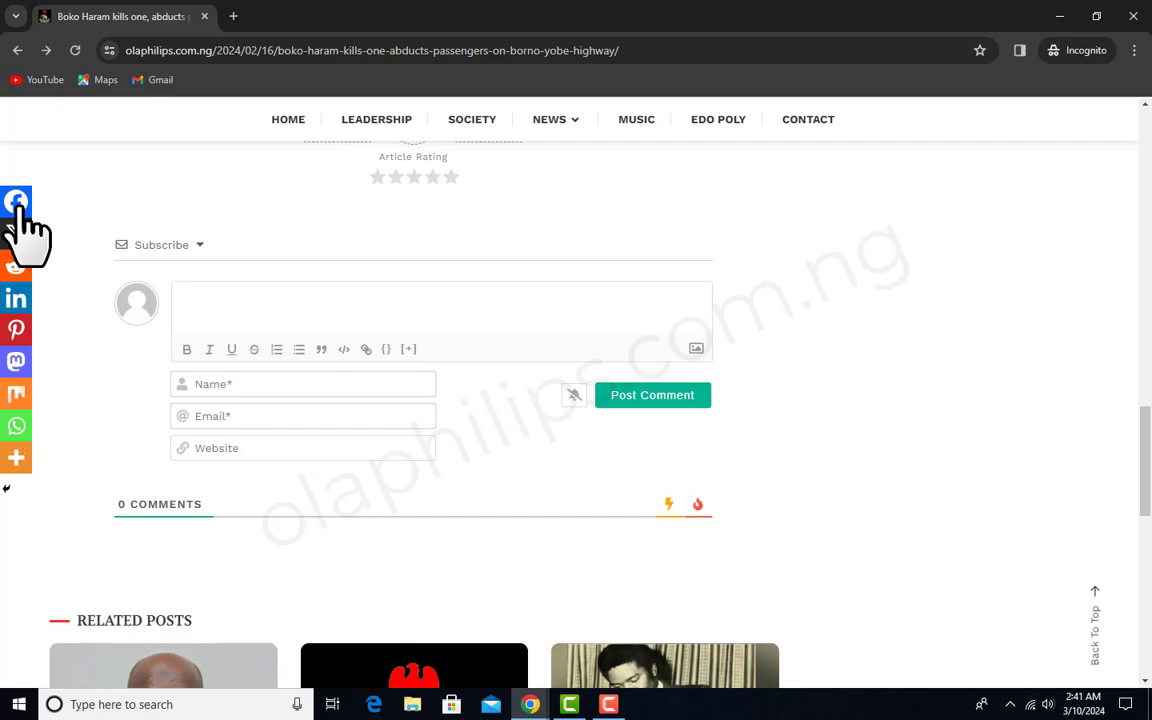
scroll(420, 350, up, 9)
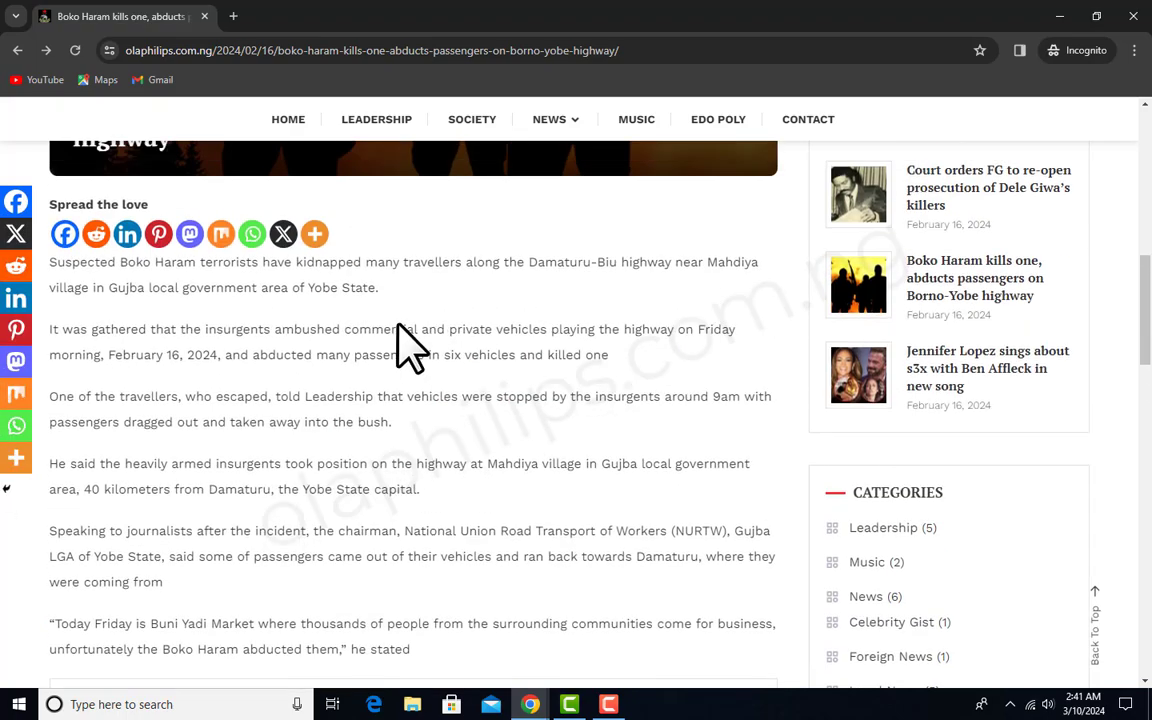
scroll(62, 386, up, 5)
scroll(373, 321, down, 14)
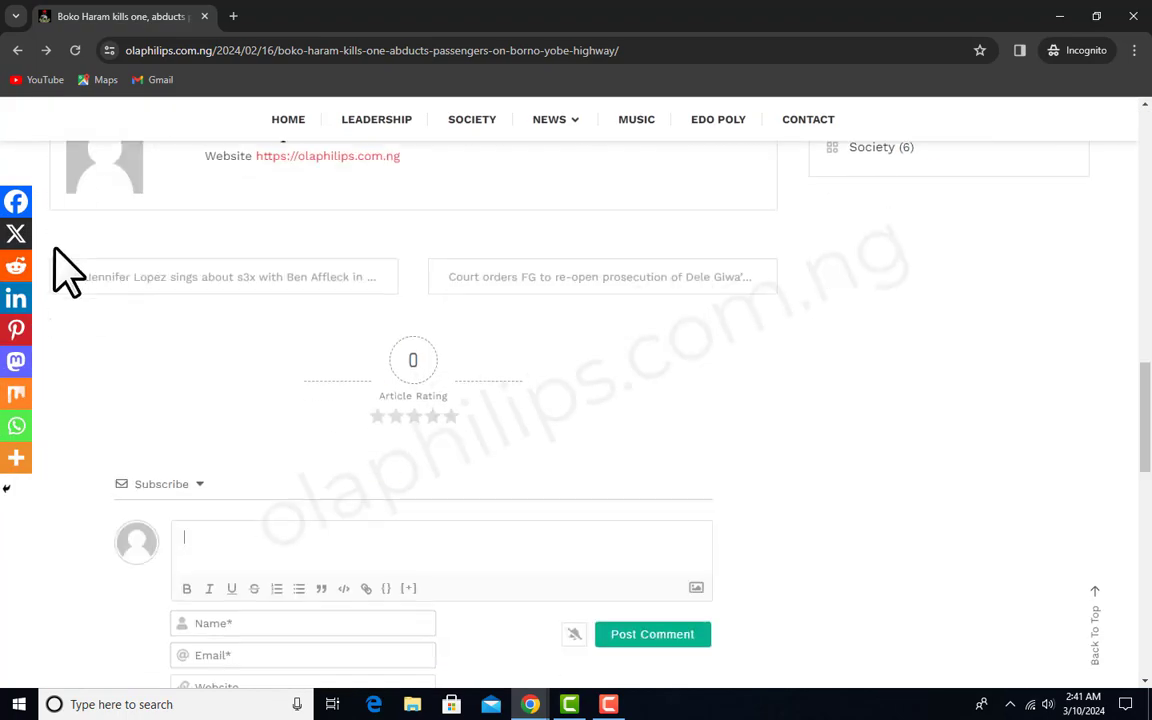
scroll(560, 378, up, 12)
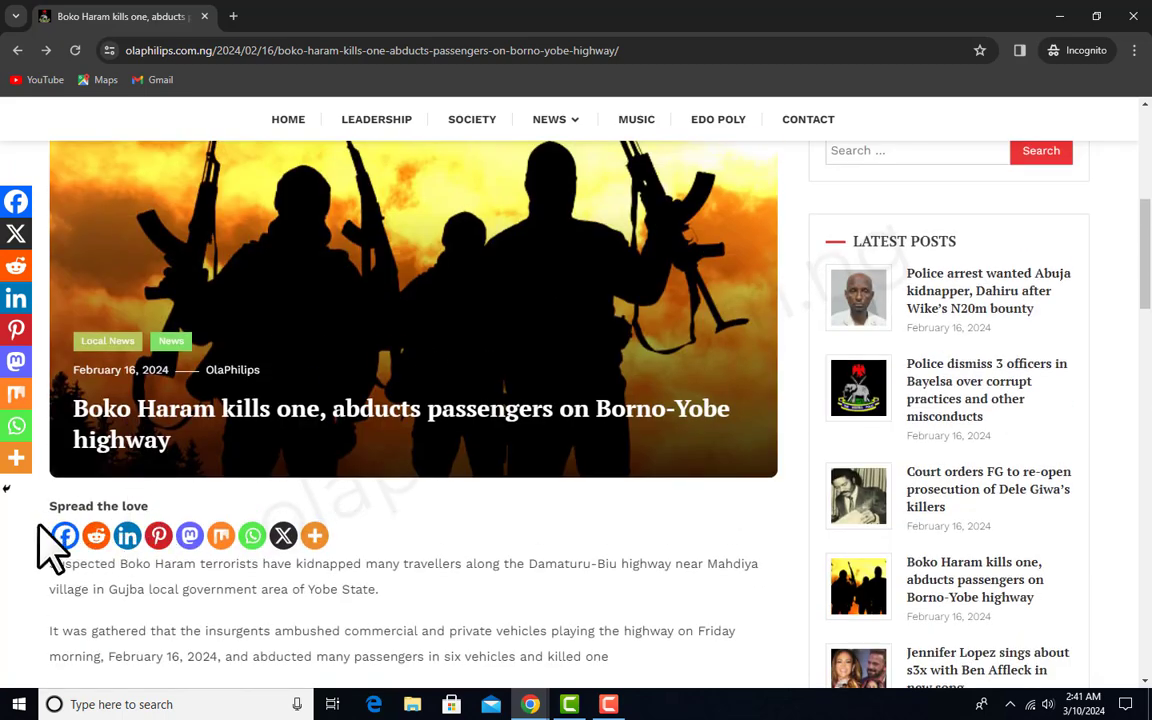
drag(32, 532, 379, 543)
click(432, 534)
scroll(411, 514, down, 3)
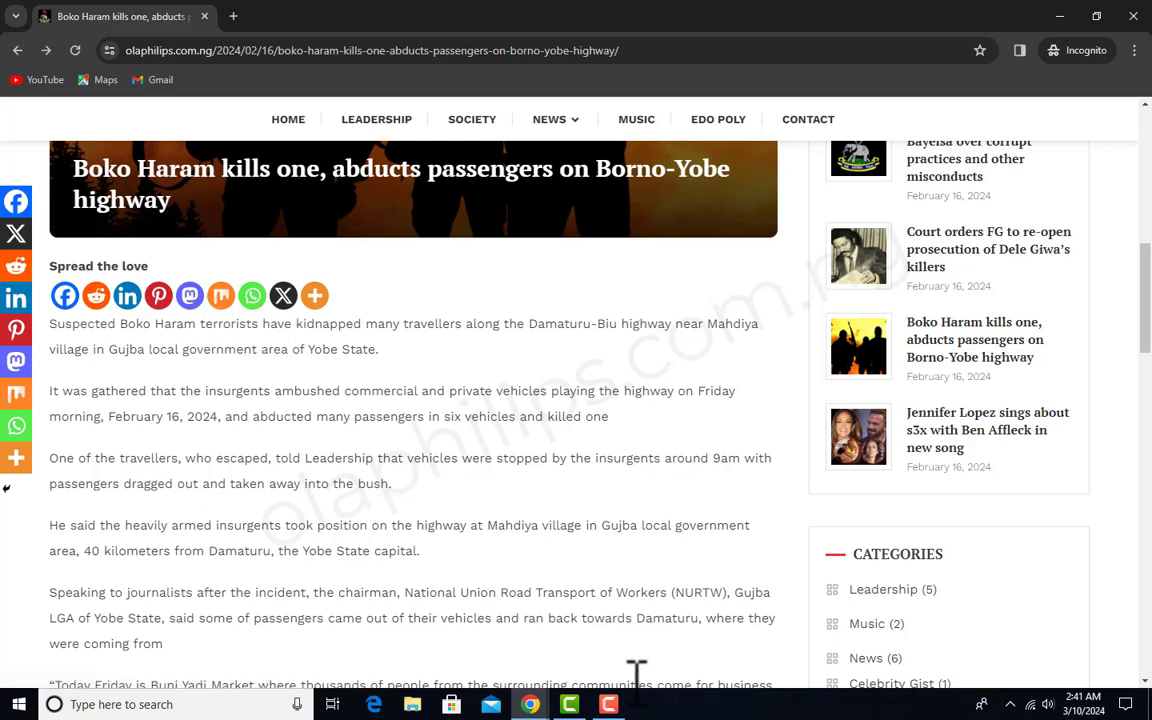
Return to the Sassy Social Share settings and compare the standard and floating interface theme sections
mouse_move(538, 710)
click(465, 650)
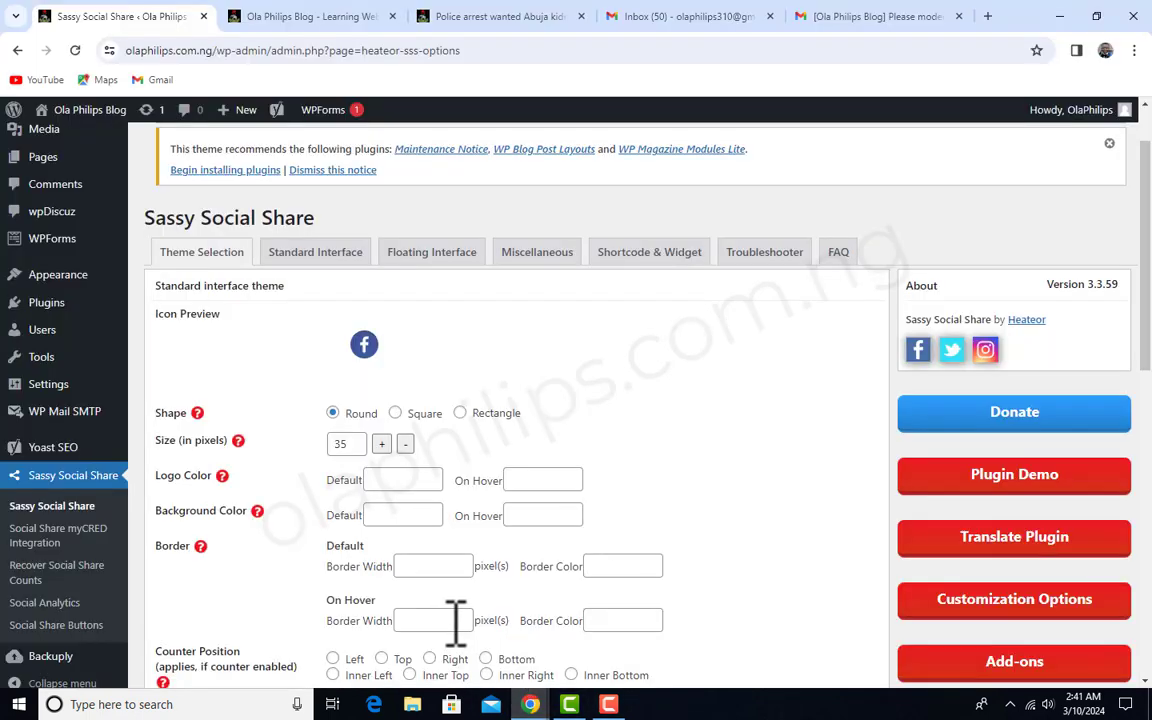
scroll(314, 360, down, 3)
scroll(314, 360, up, 2)
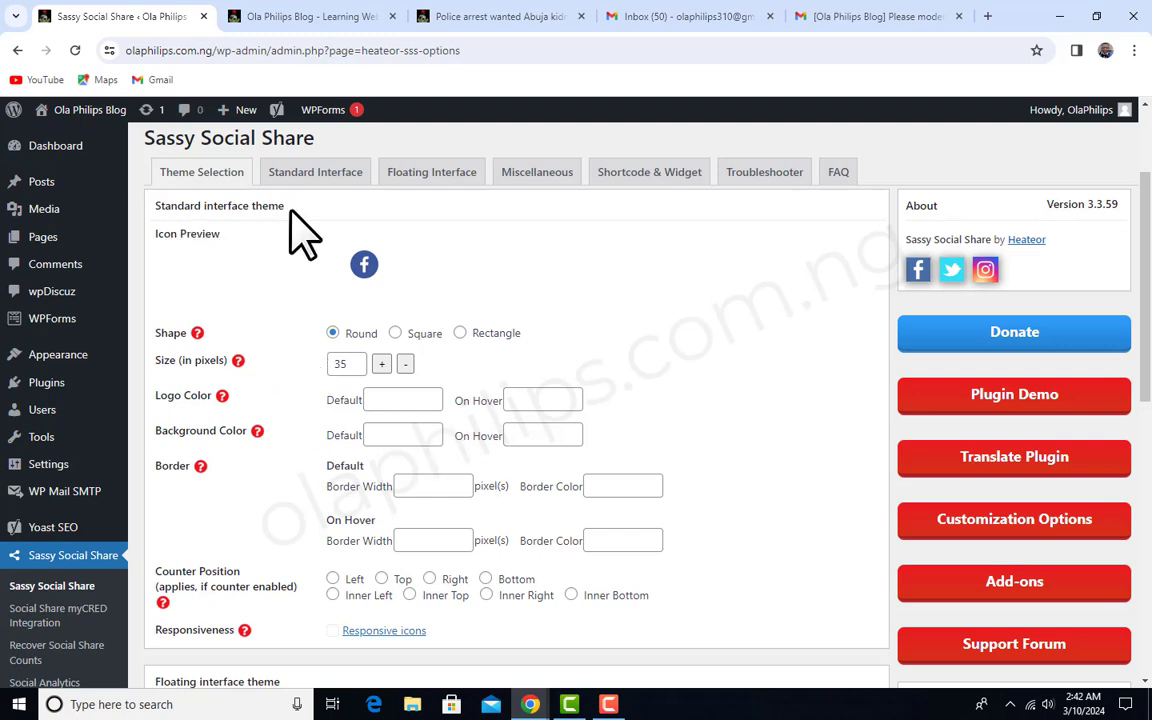
scroll(294, 235, down, 3)
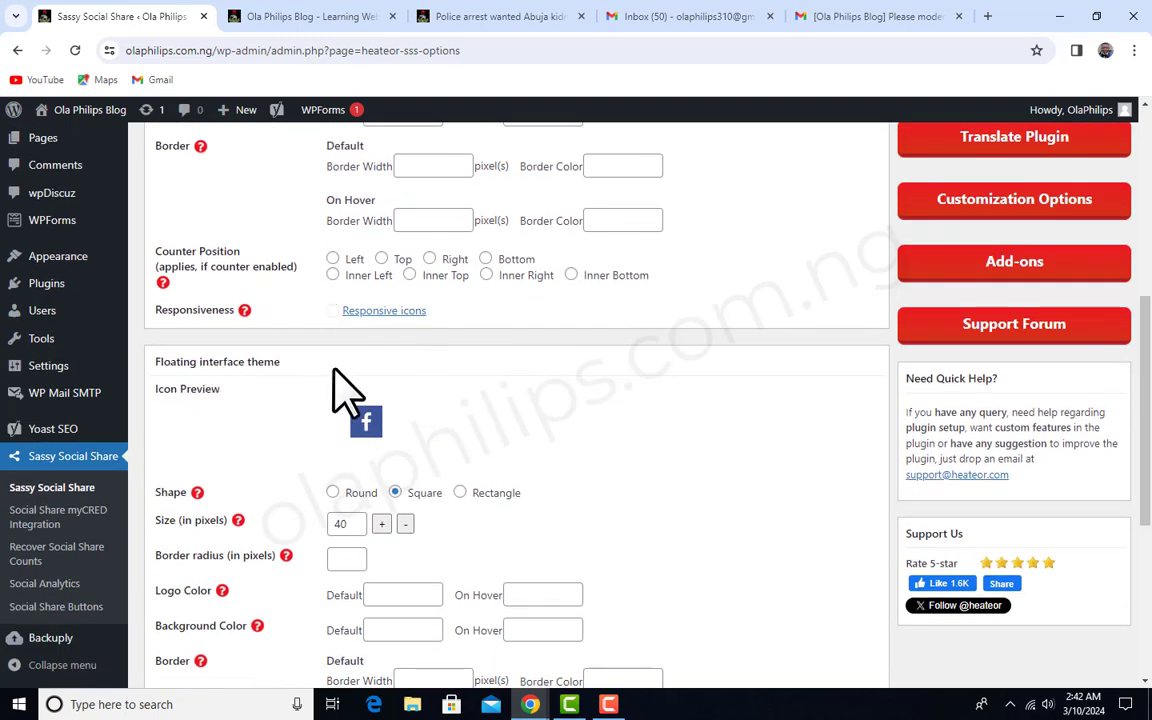
Check the share icon styles on the incognito article against the floating interface theme, and return to the settings
mouse_move(556, 690)
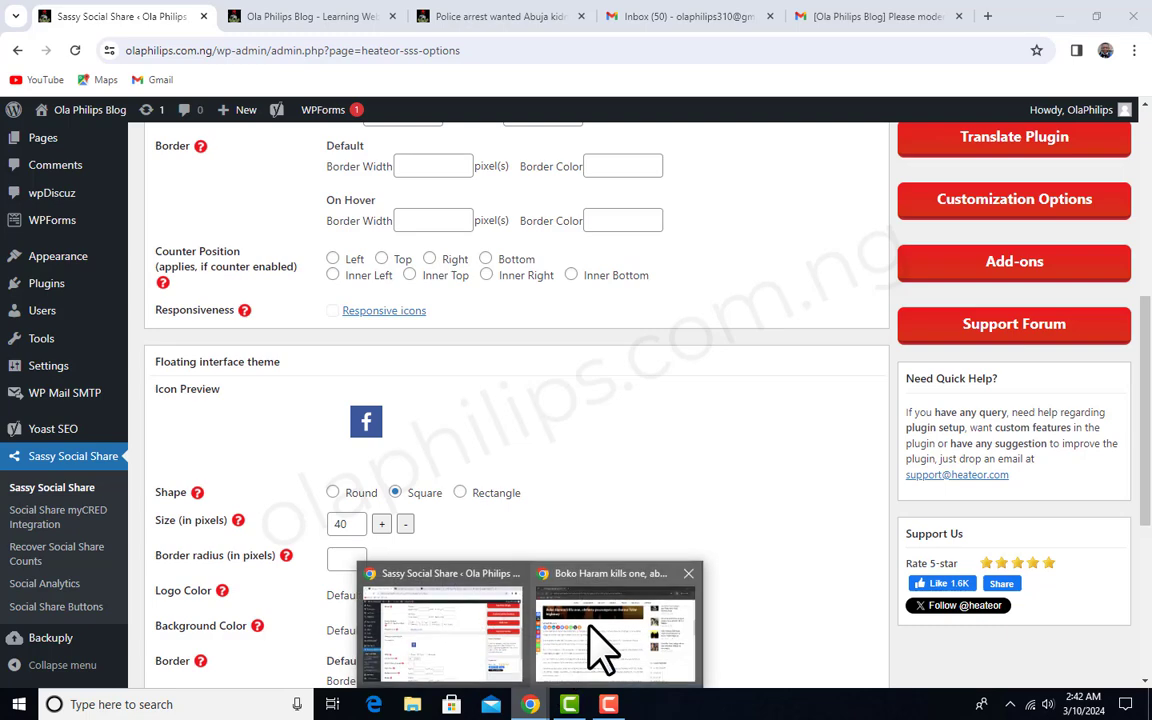
click(591, 643)
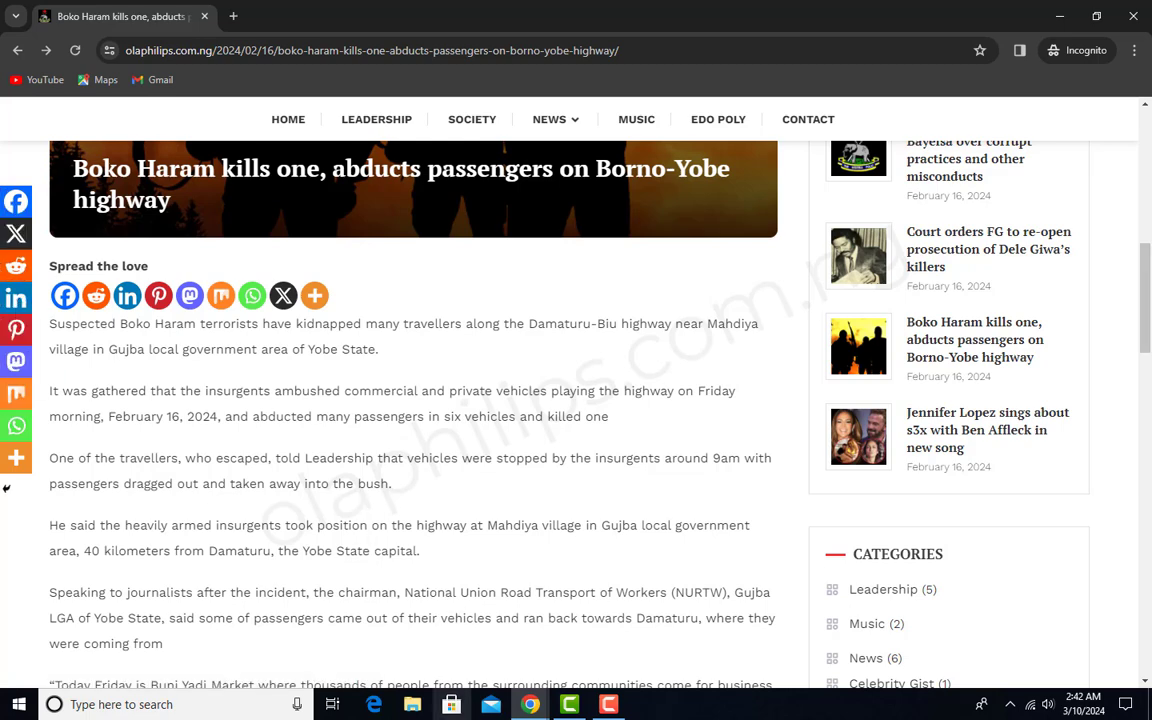
mouse_move(530, 702)
click(452, 680)
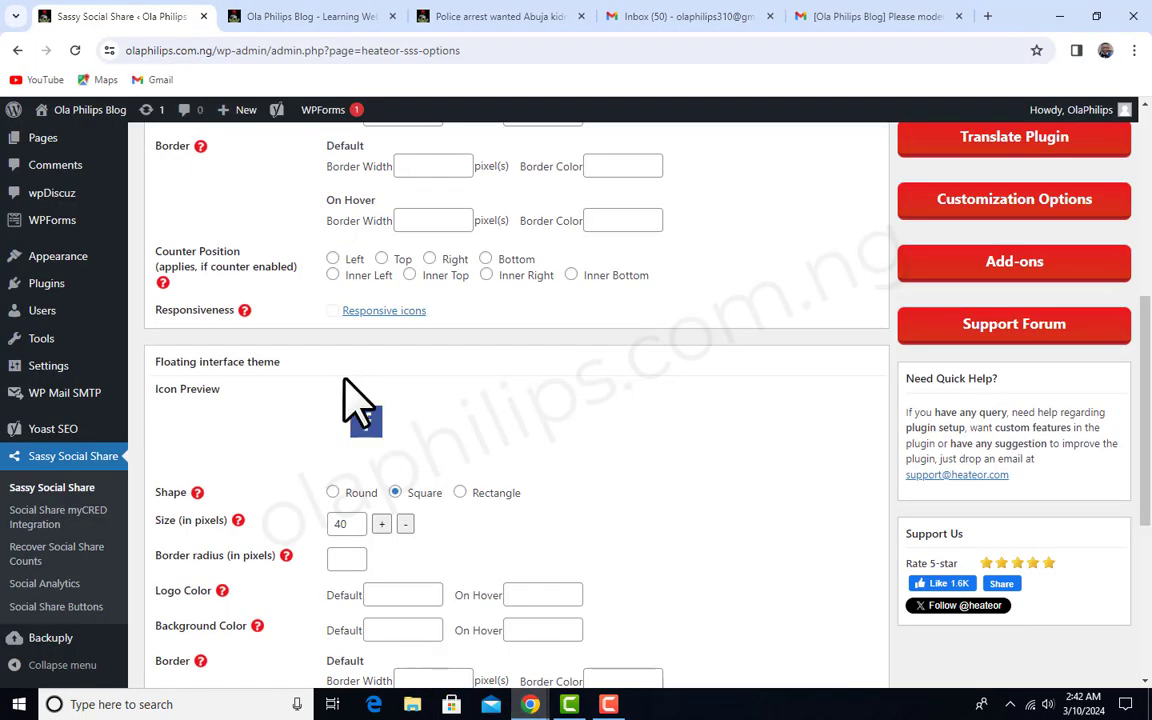
Set the standard interface icon shape to Rectangle and review the size options for that shape
scroll(350, 400, up, 8)
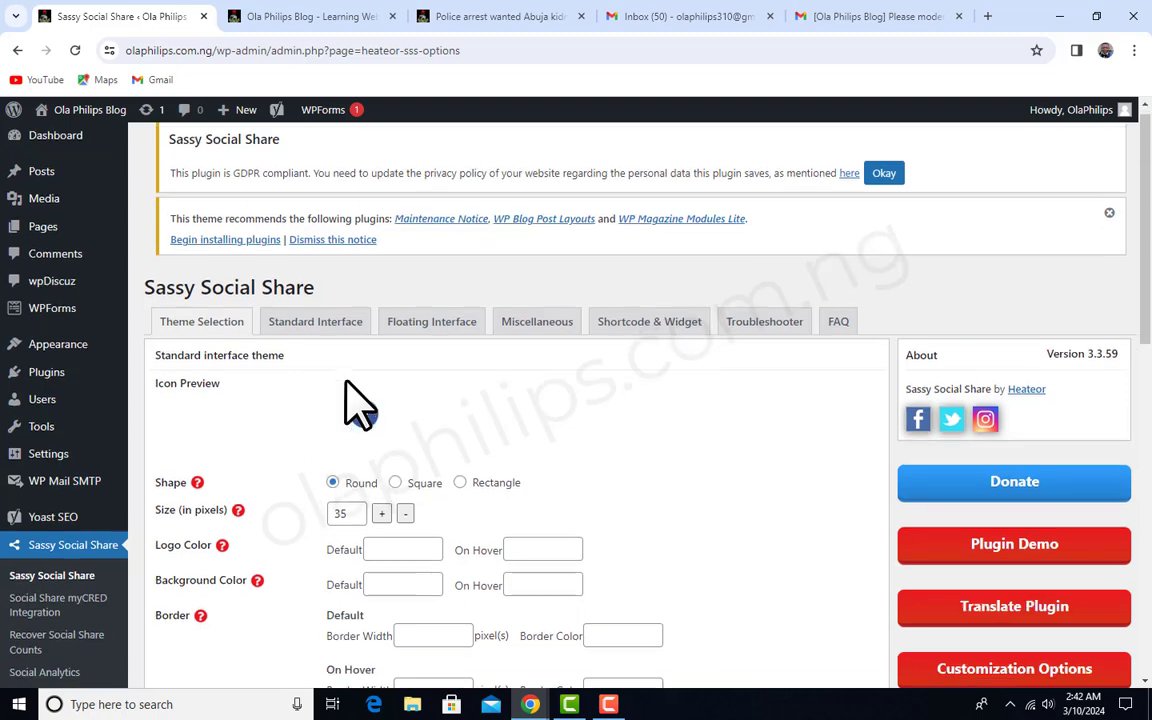
scroll(225, 465, down, 3)
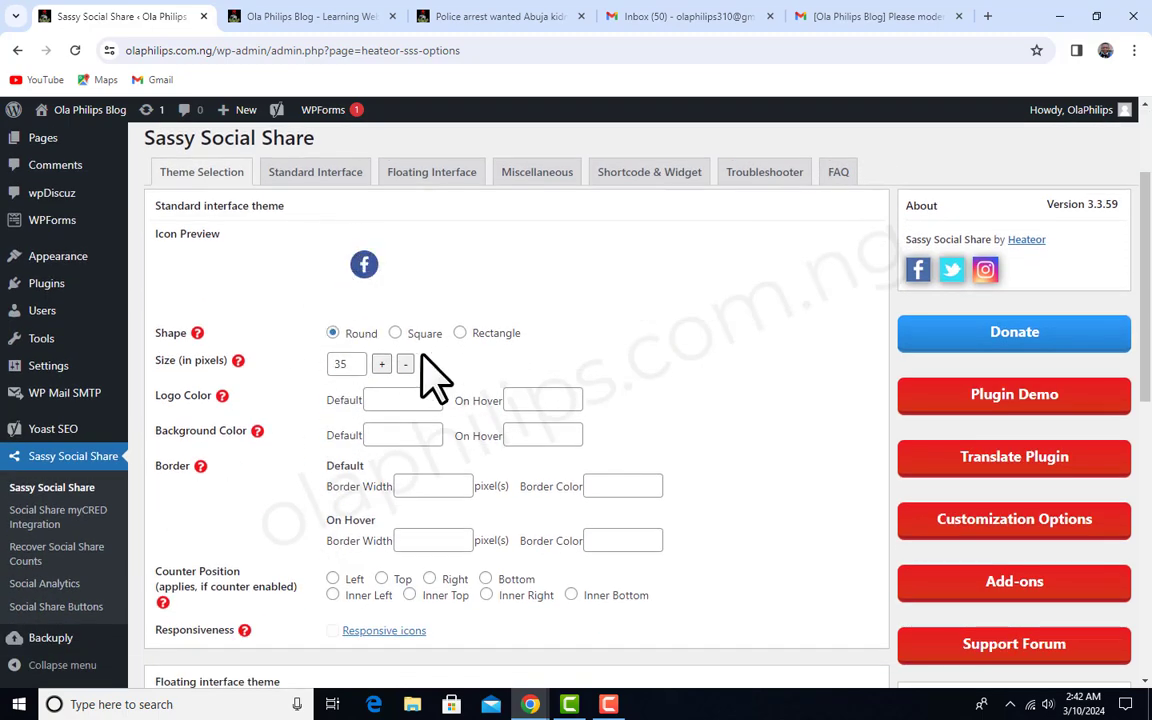
click(460, 333)
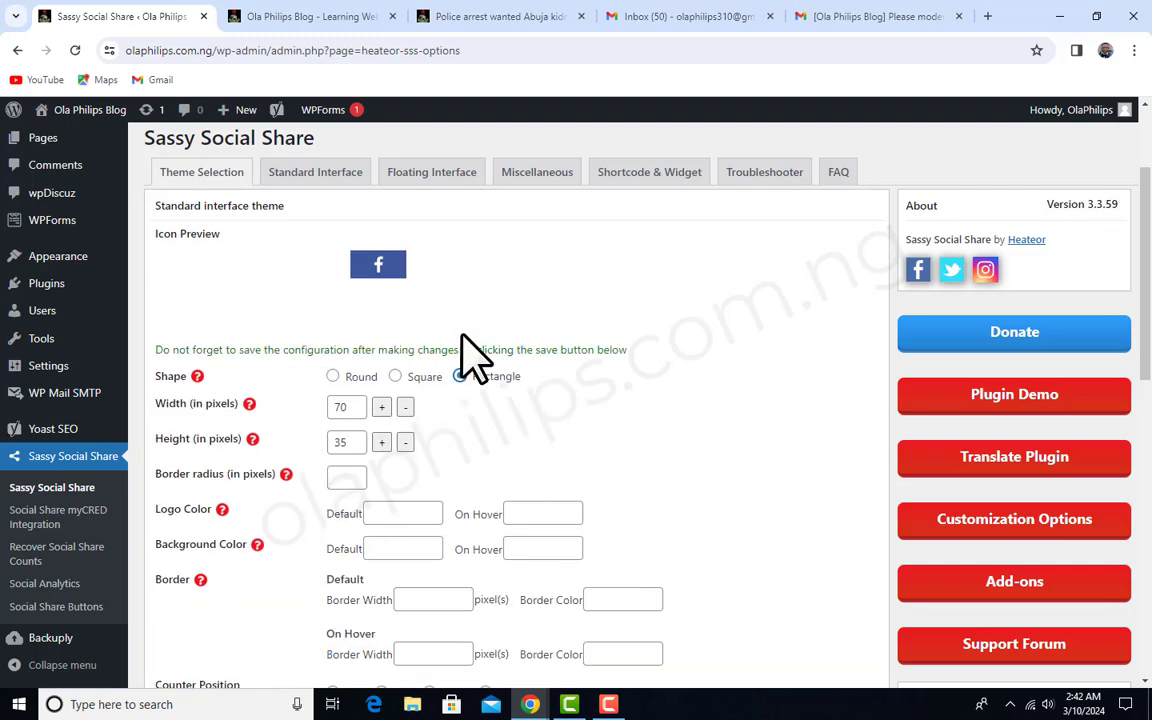
scroll(472, 358, down, 4)
scroll(390, 240, up, 2)
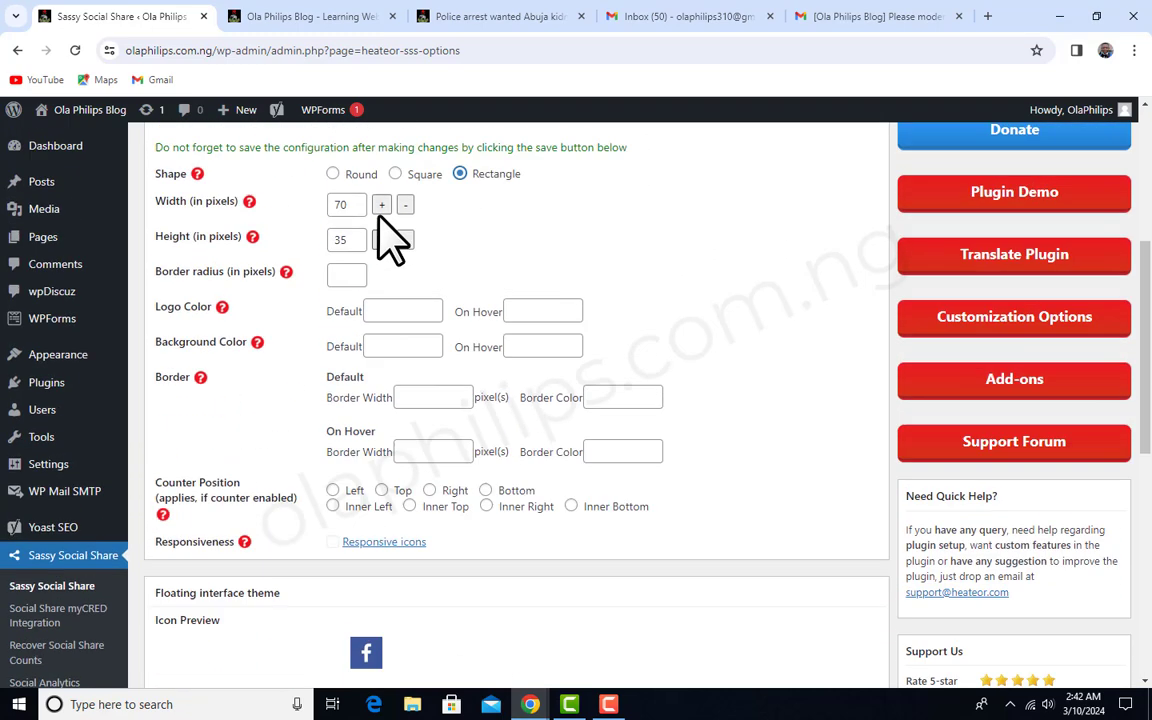
Set the floating interface icon shape to Round and save the Sassy Social Share settings
scroll(390, 240, up, 1)
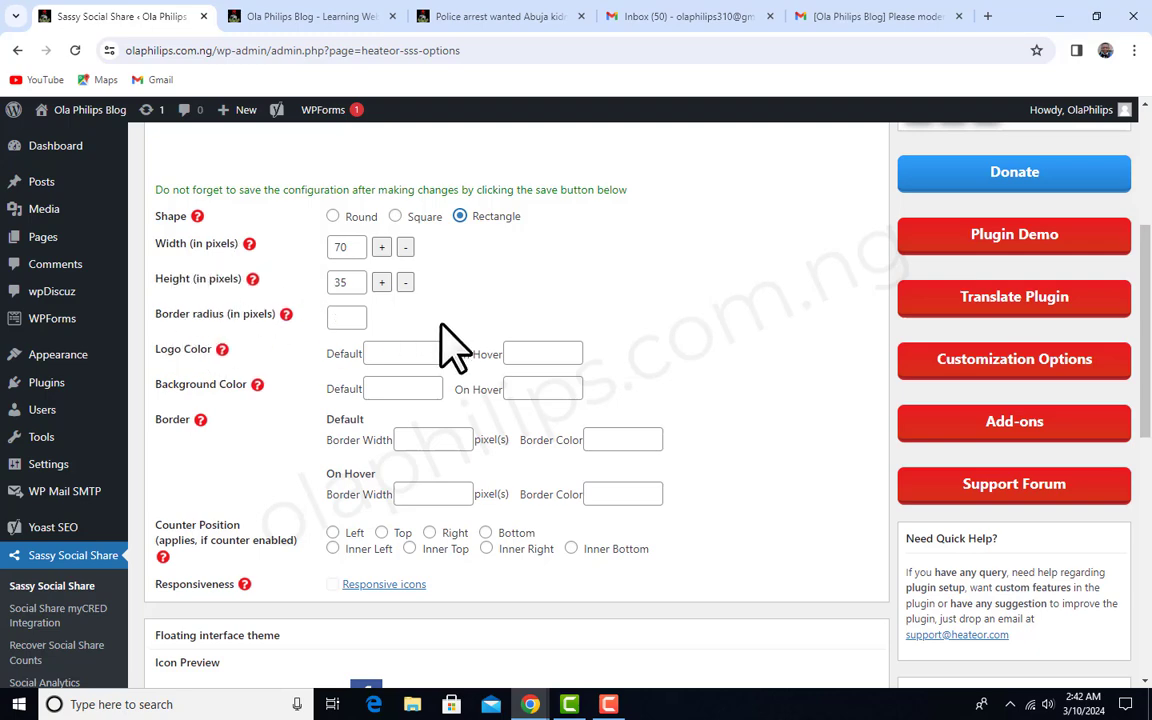
scroll(346, 405, down, 3)
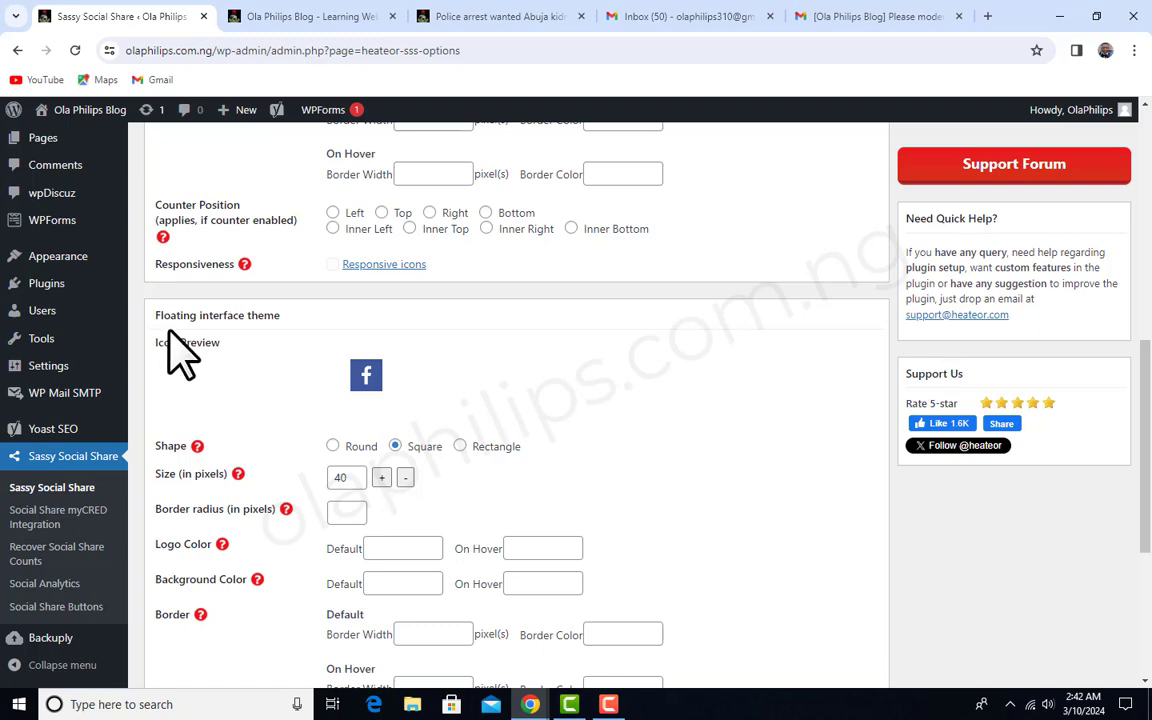
click(332, 446)
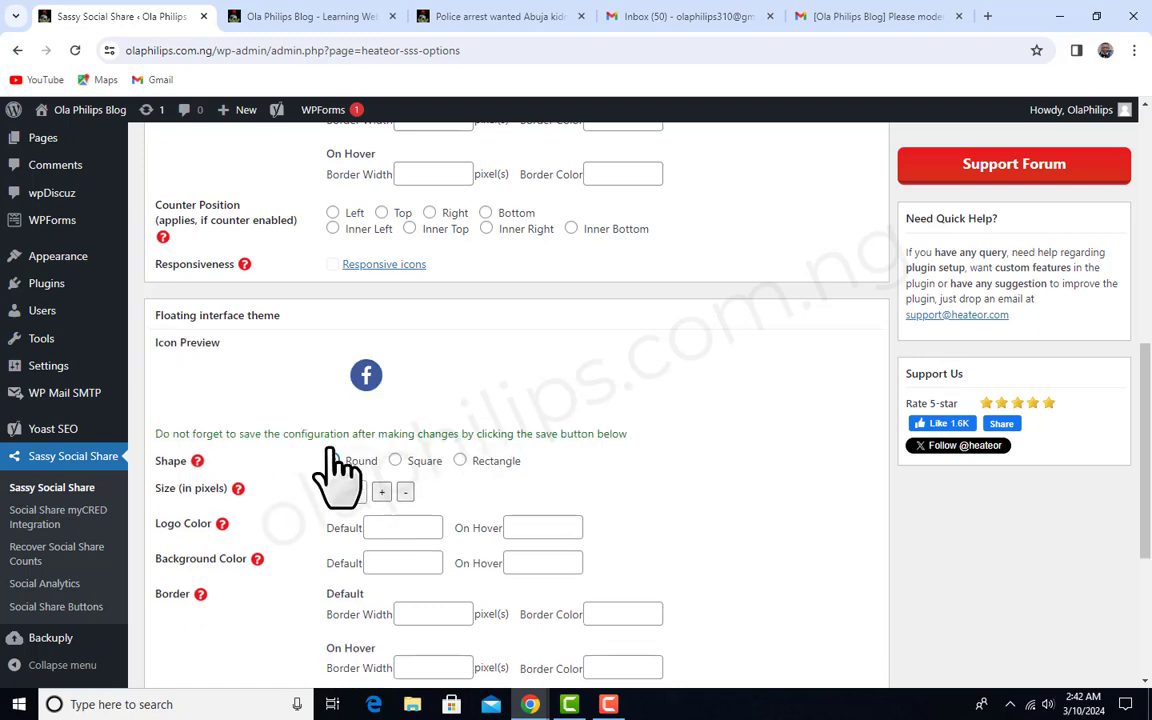
scroll(509, 419, down, 3)
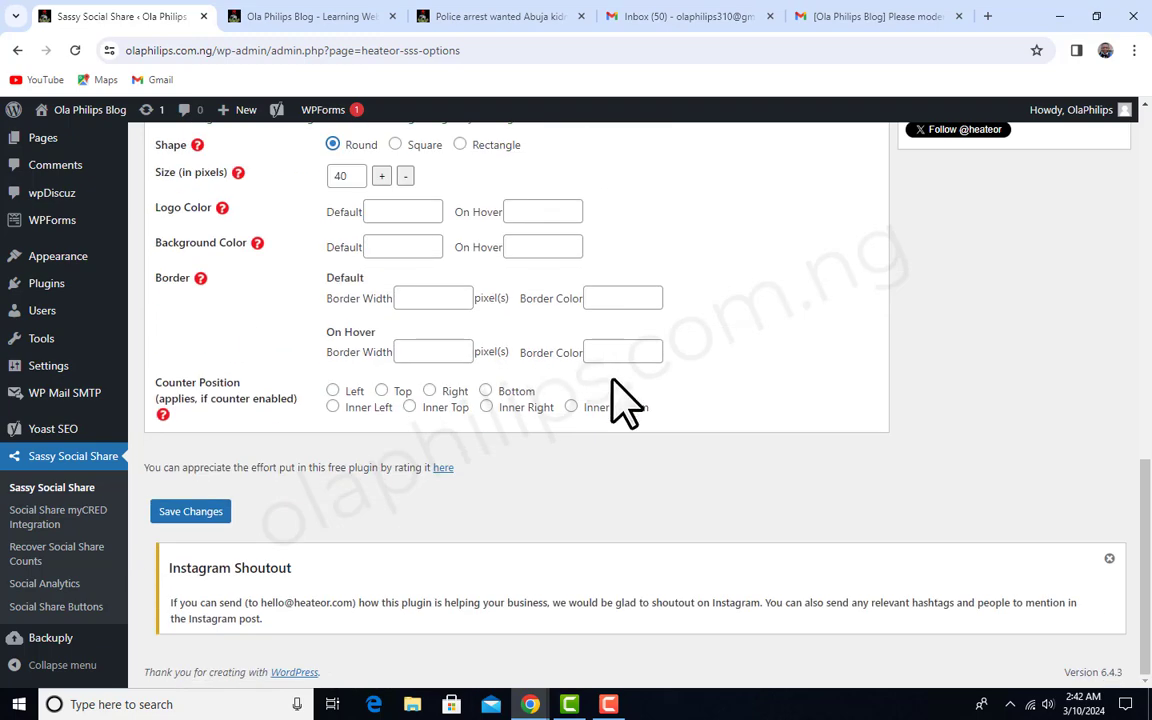
click(185, 512)
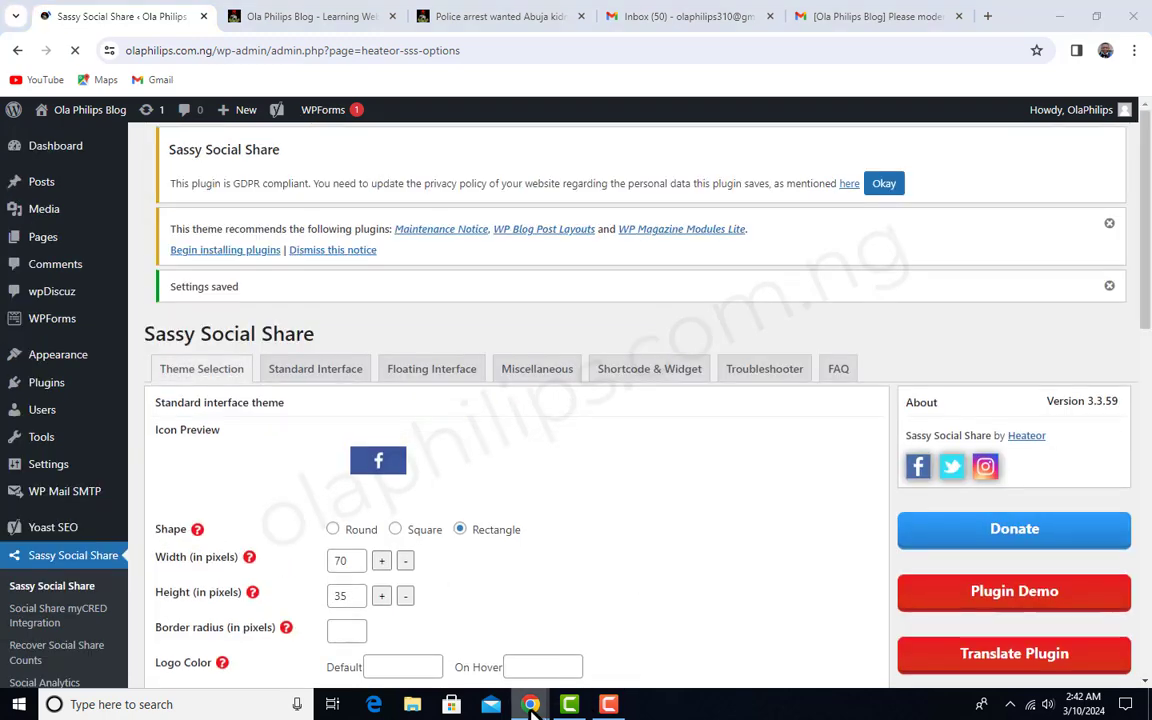
Switch to the incognito article, check the shapes of its floating and standard share icons, and return to the settings
mouse_move(530, 704)
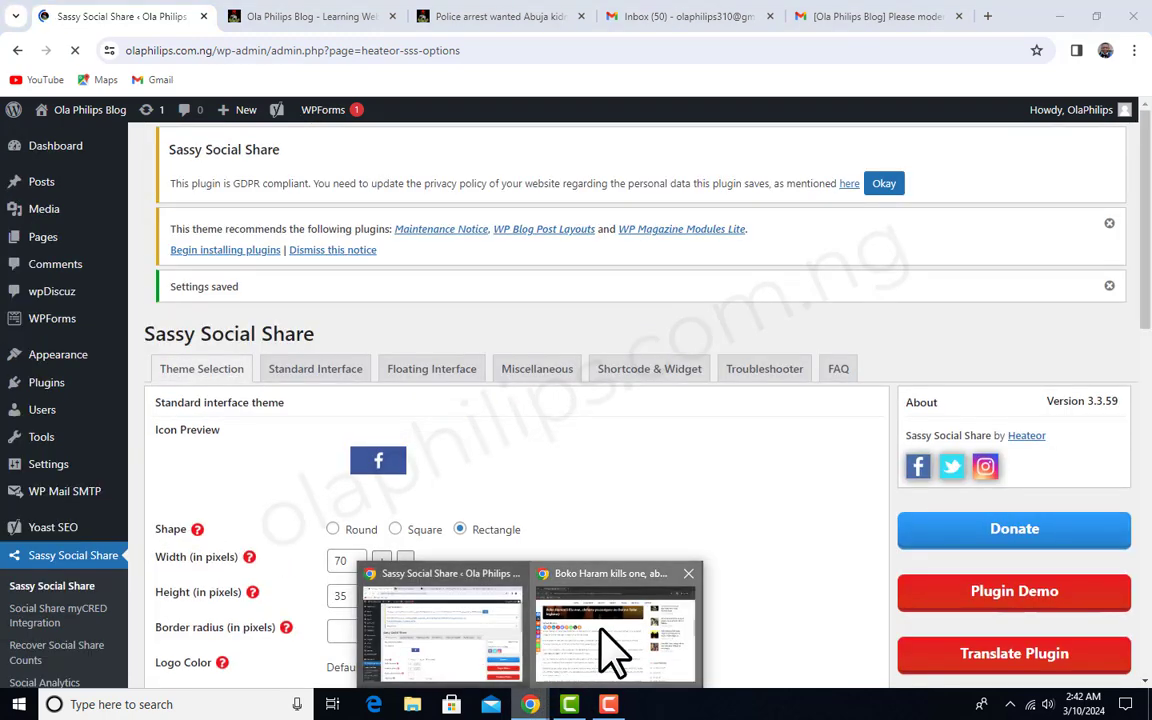
click(600, 638)
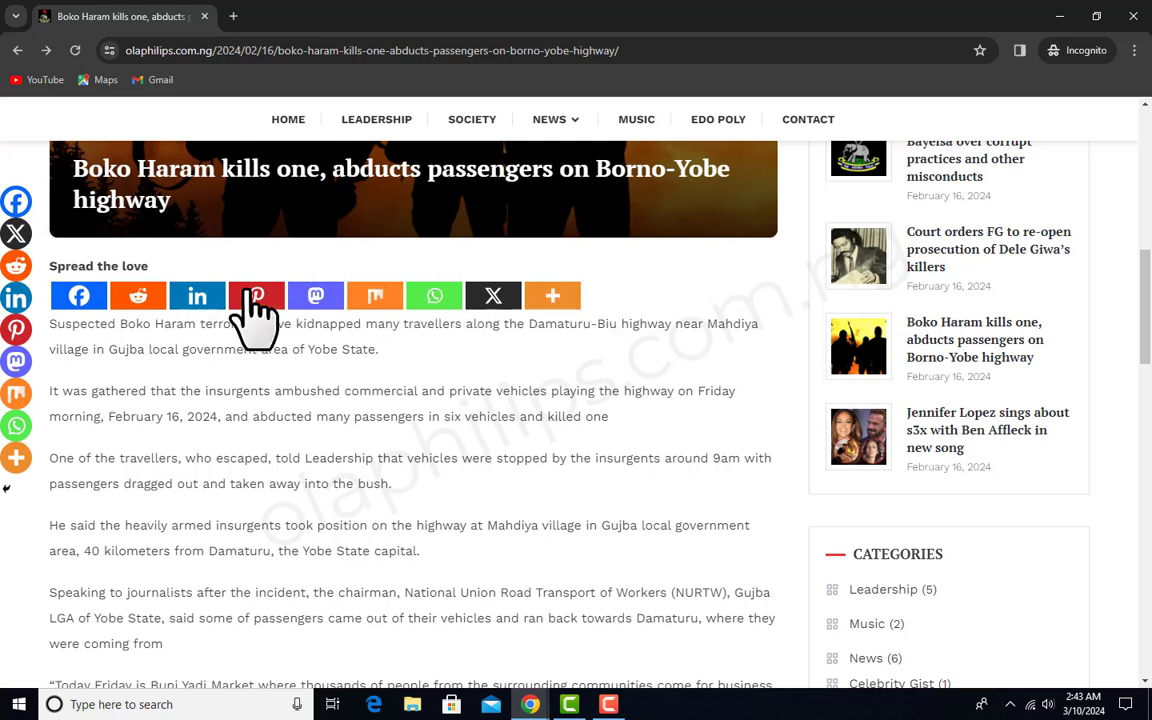
mouse_move(540, 695)
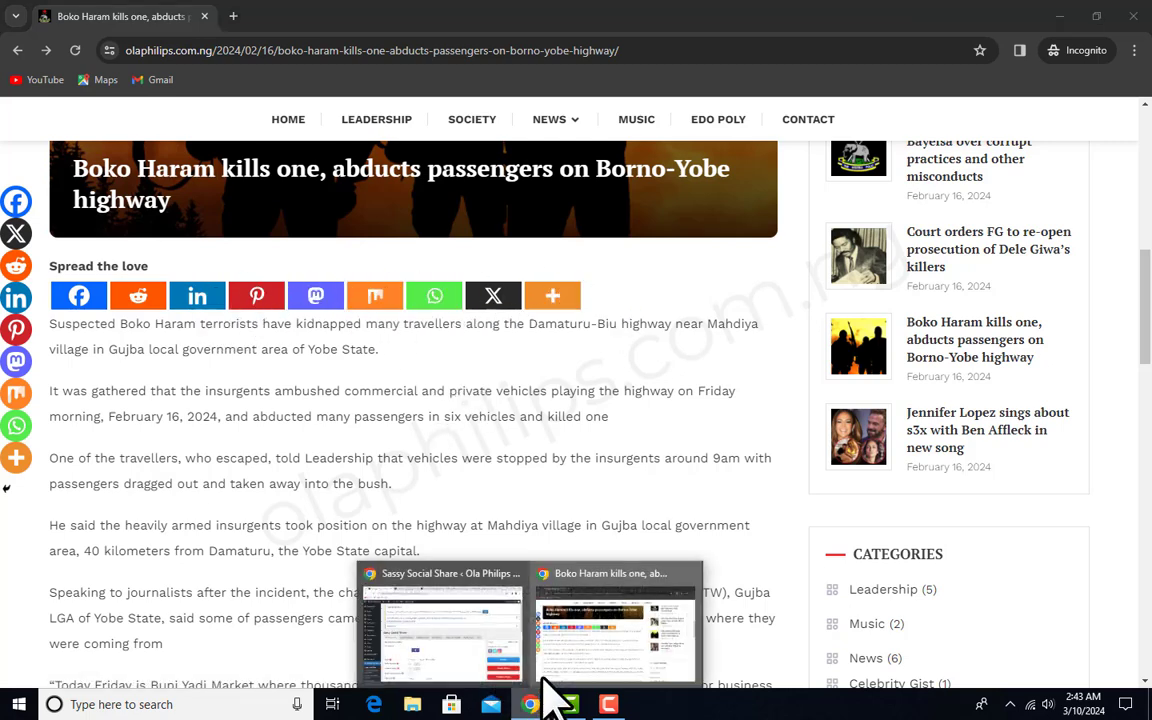
click(478, 655)
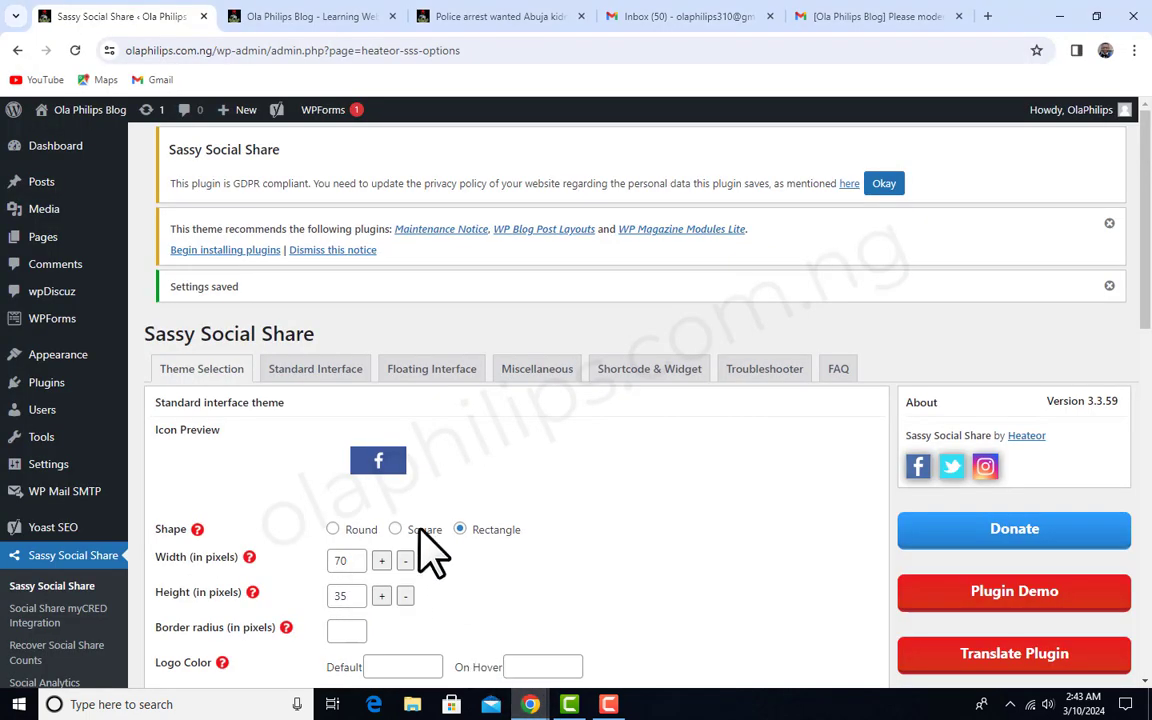
Review the Standard Interface options and compare them with the share icon row and its title on the incognito article
click(312, 372)
scroll(398, 425, down, 2)
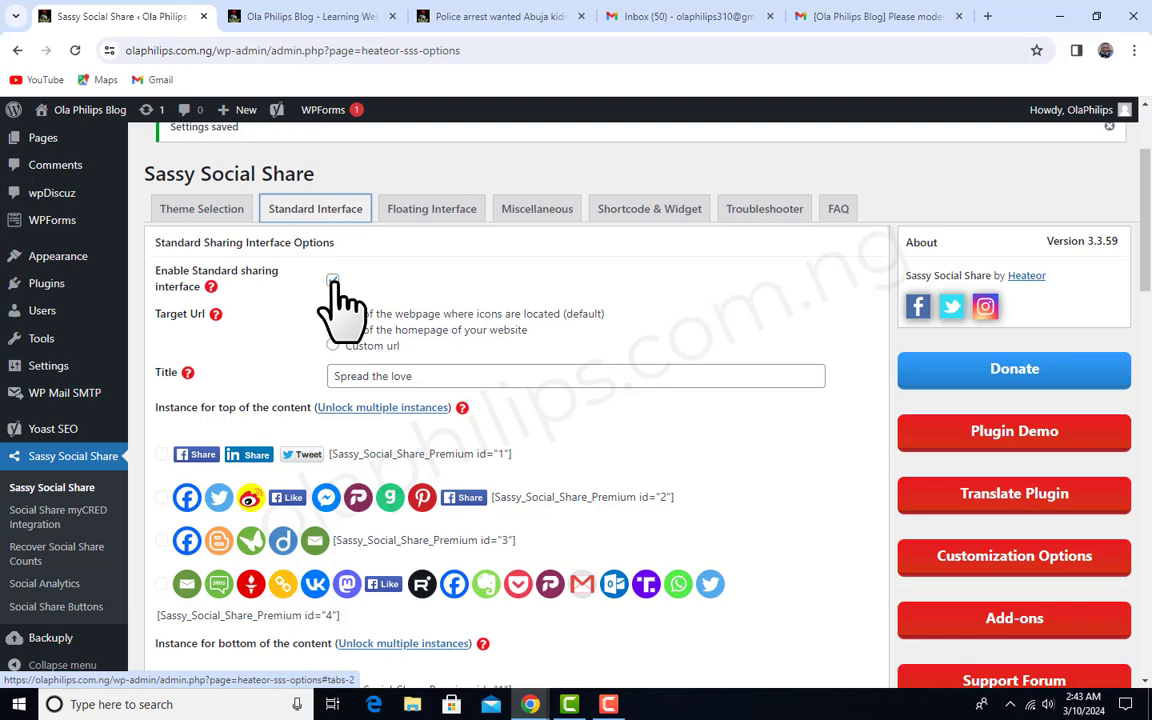
scroll(391, 347, down, 4)
mouse_move(535, 706)
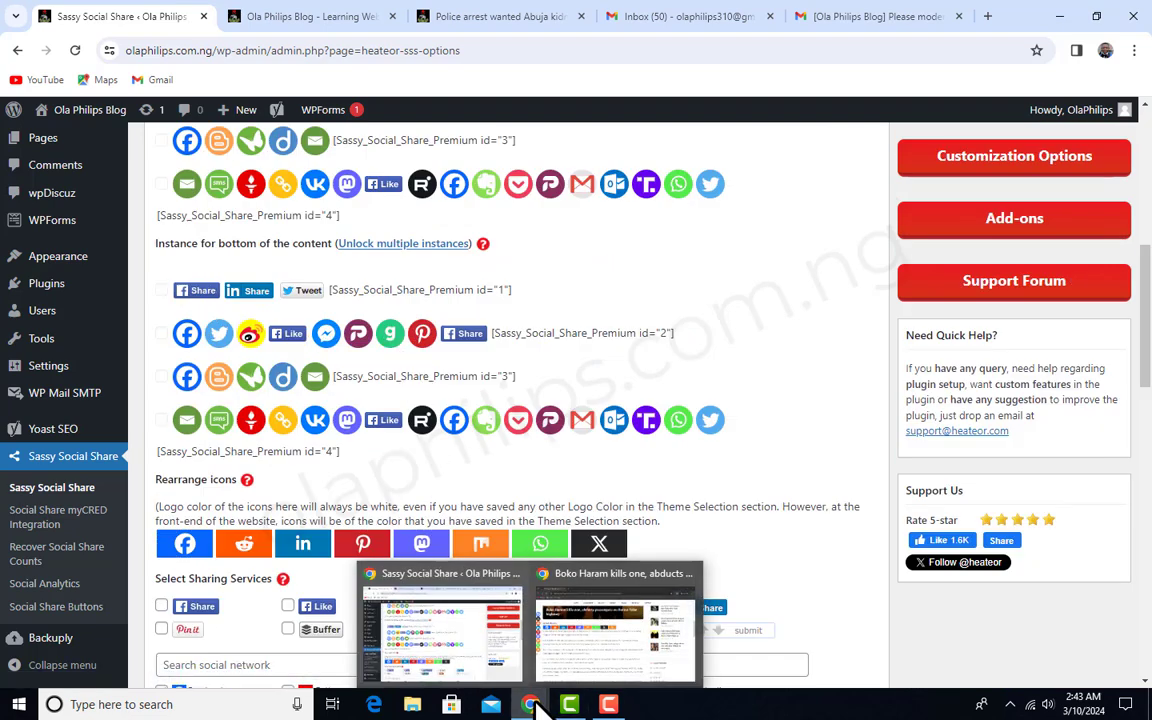
click(592, 617)
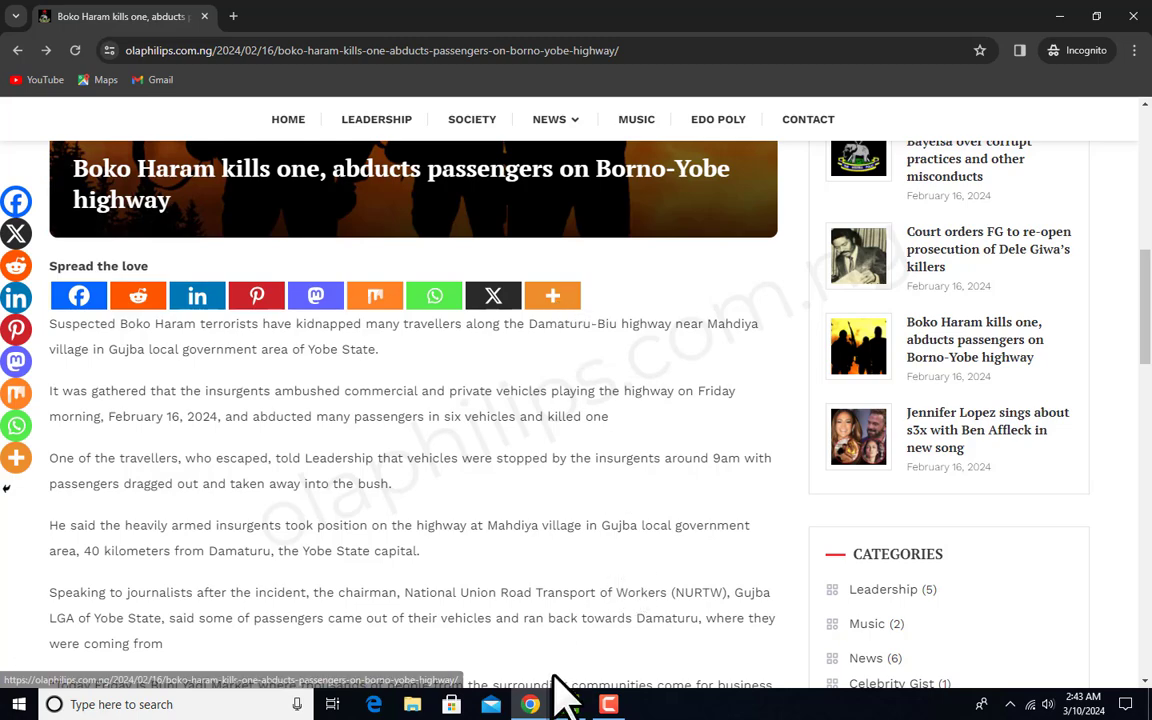
mouse_move(530, 700)
click(489, 645)
scroll(370, 330, up, 5)
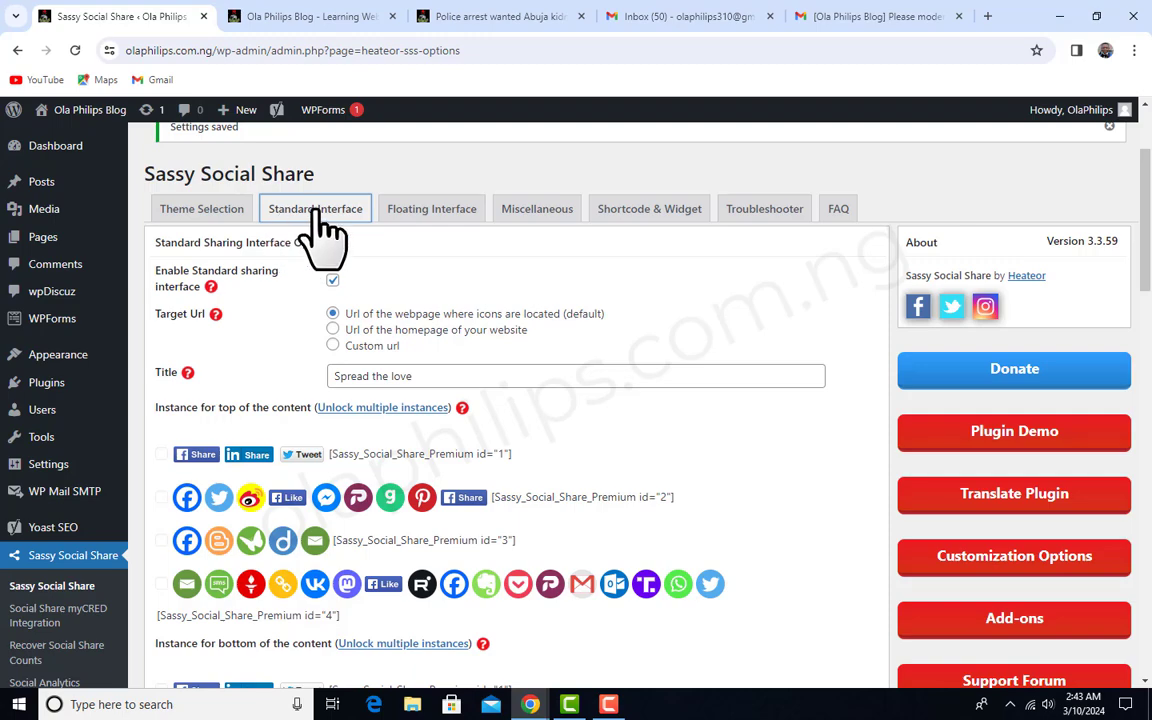
Remove Mastodon, Reddit, Pinterest and Mix from the standard interface's sharing services and save the changes
scroll(432, 345, down, 4)
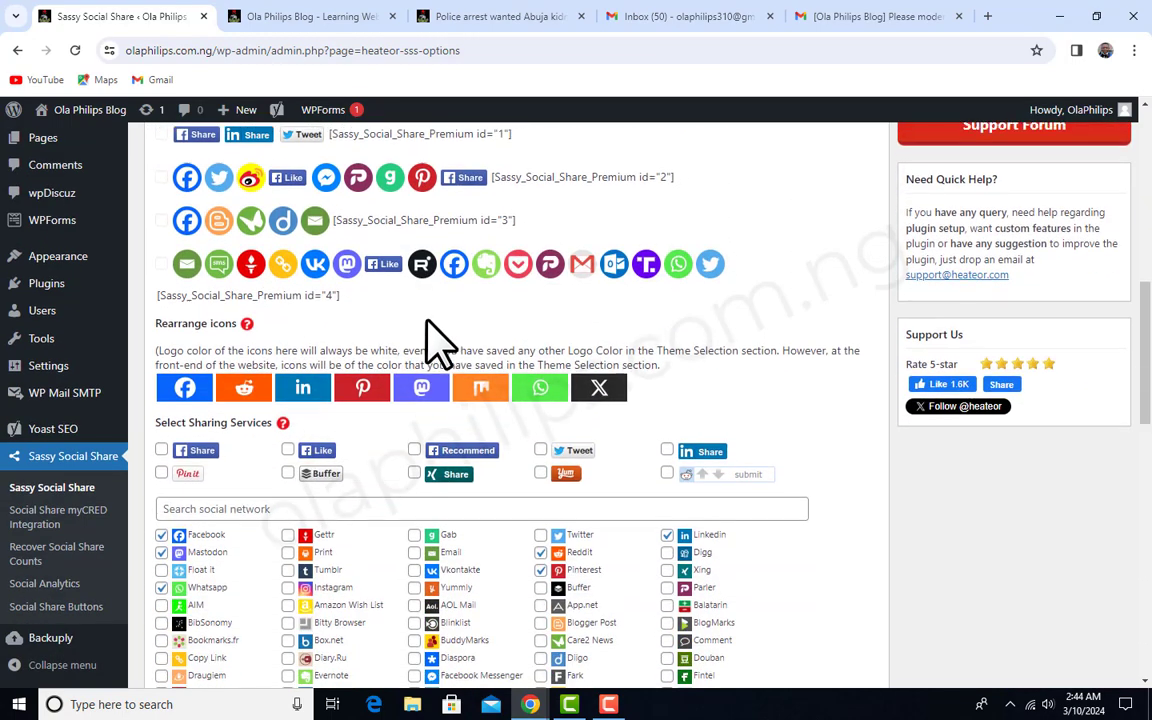
scroll(432, 318, down, 3)
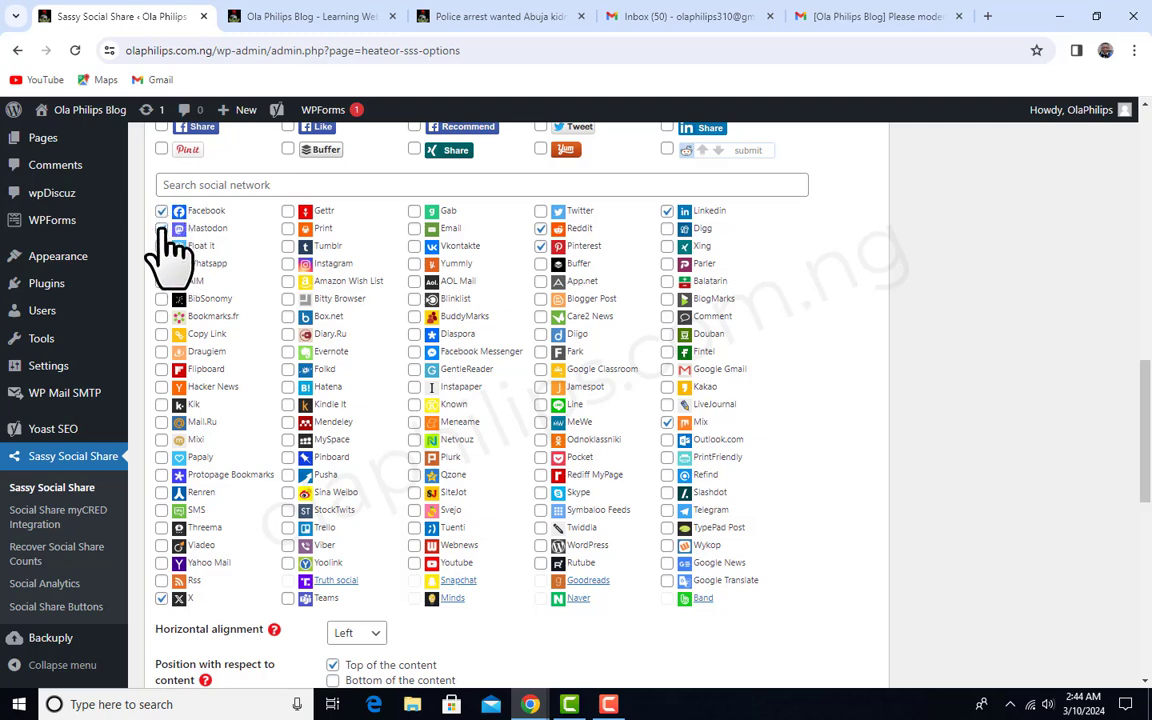
click(161, 263)
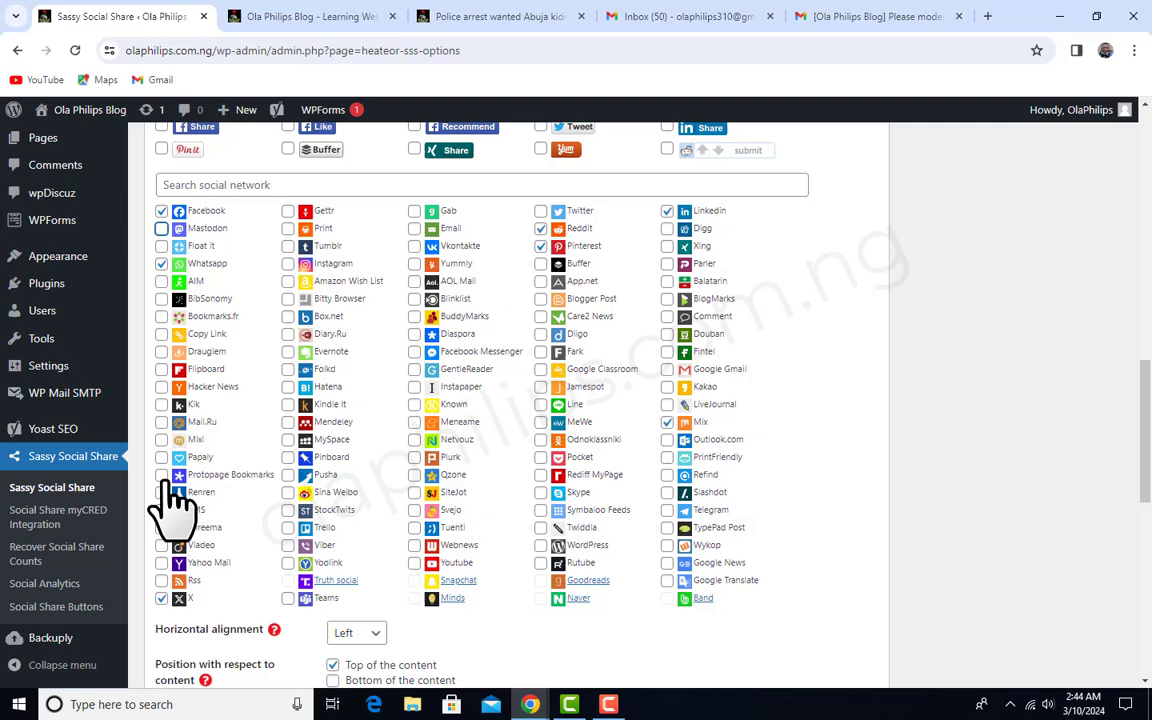
click(161, 598)
click(161, 598)
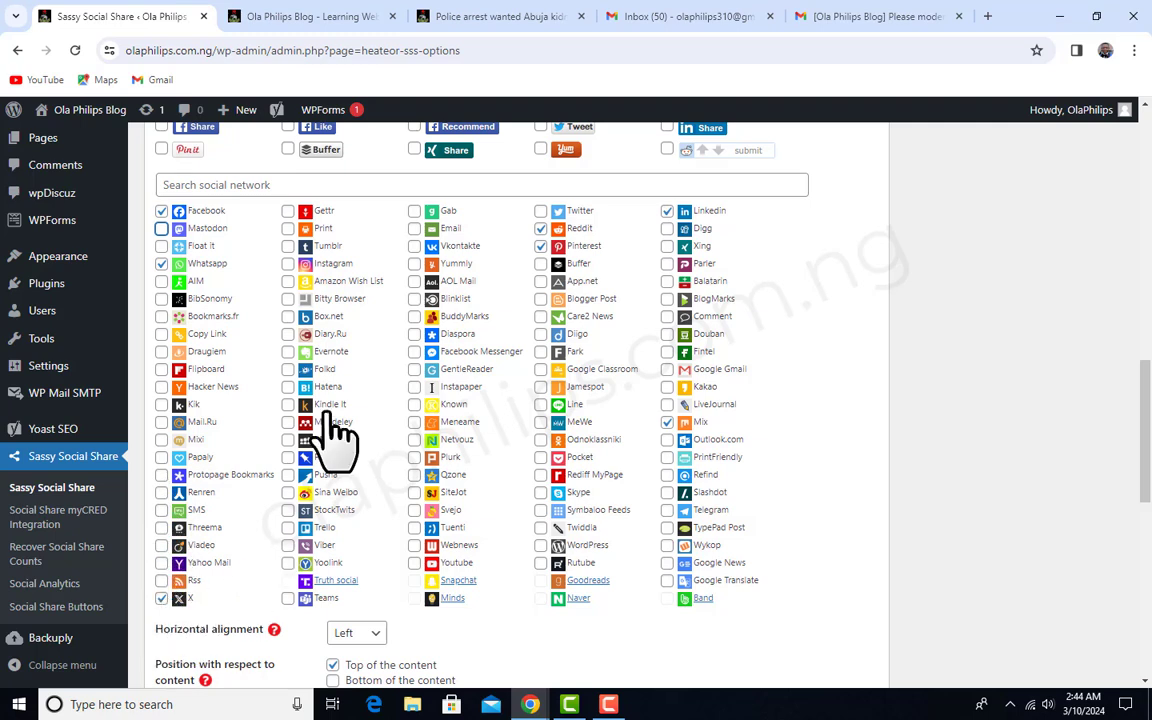
click(542, 229)
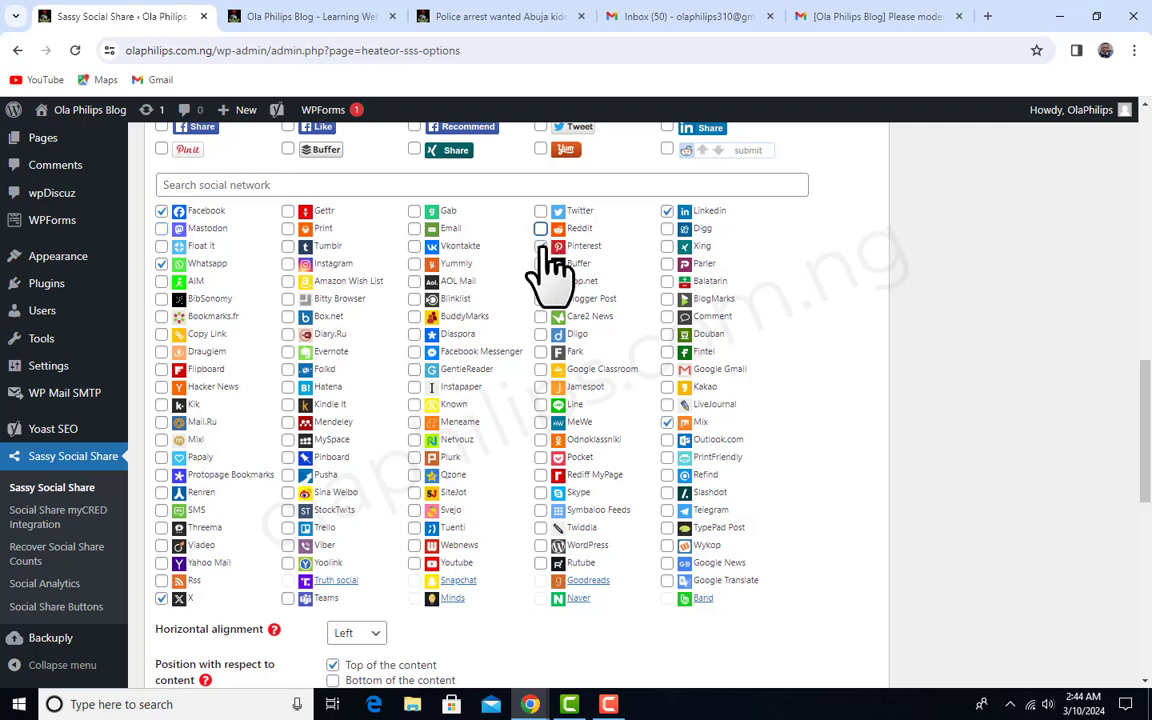
click(540, 247)
click(667, 212)
click(667, 212)
scroll(609, 565, down, 5)
click(196, 667)
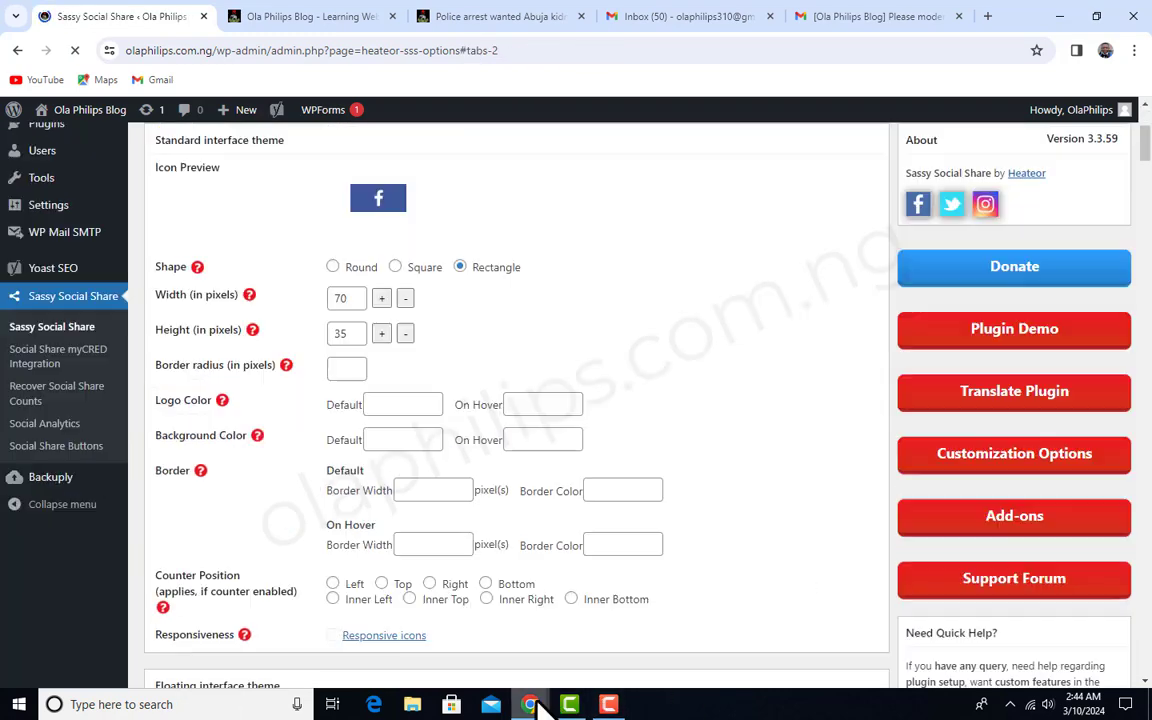
Reload the incognito article to check which services its share icon row offers, and return to the plugin settings
mouse_move(530, 704)
click(607, 650)
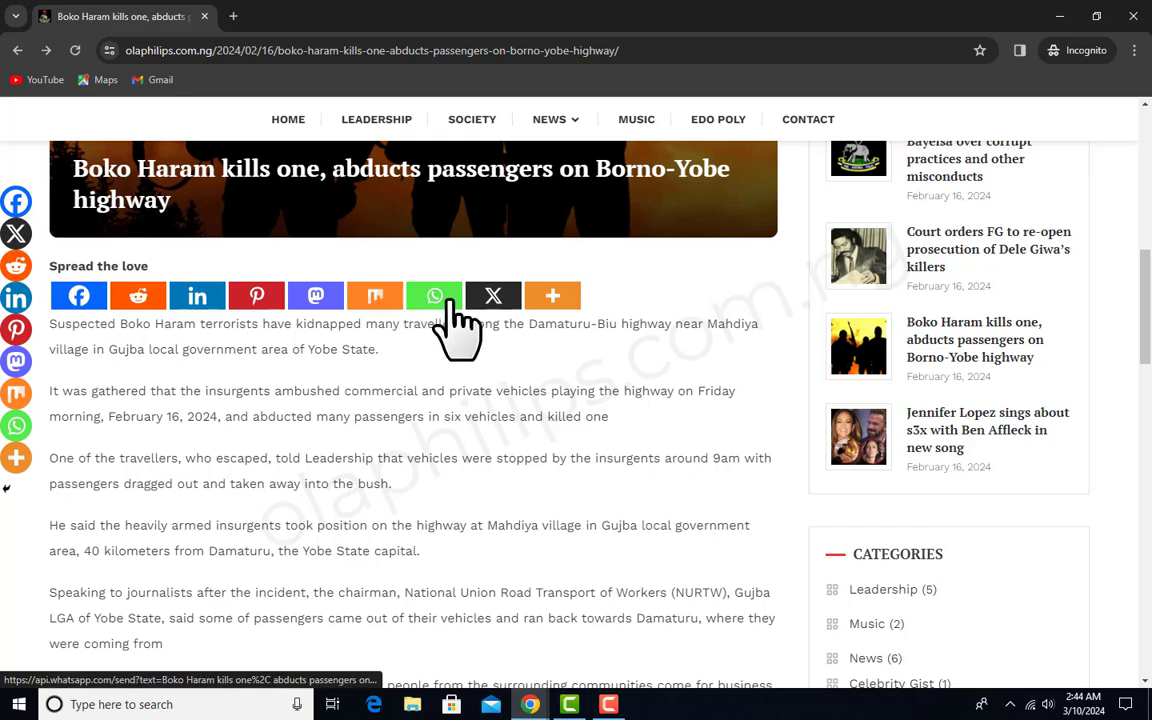
click(75, 50)
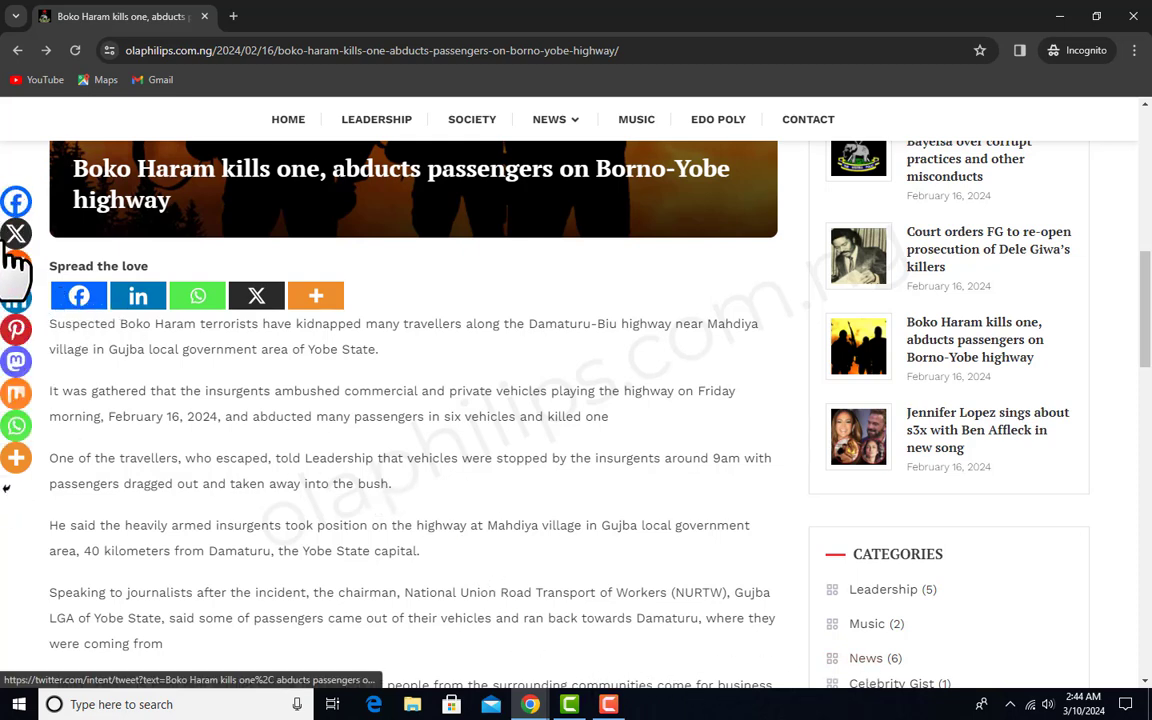
mouse_move(540, 682)
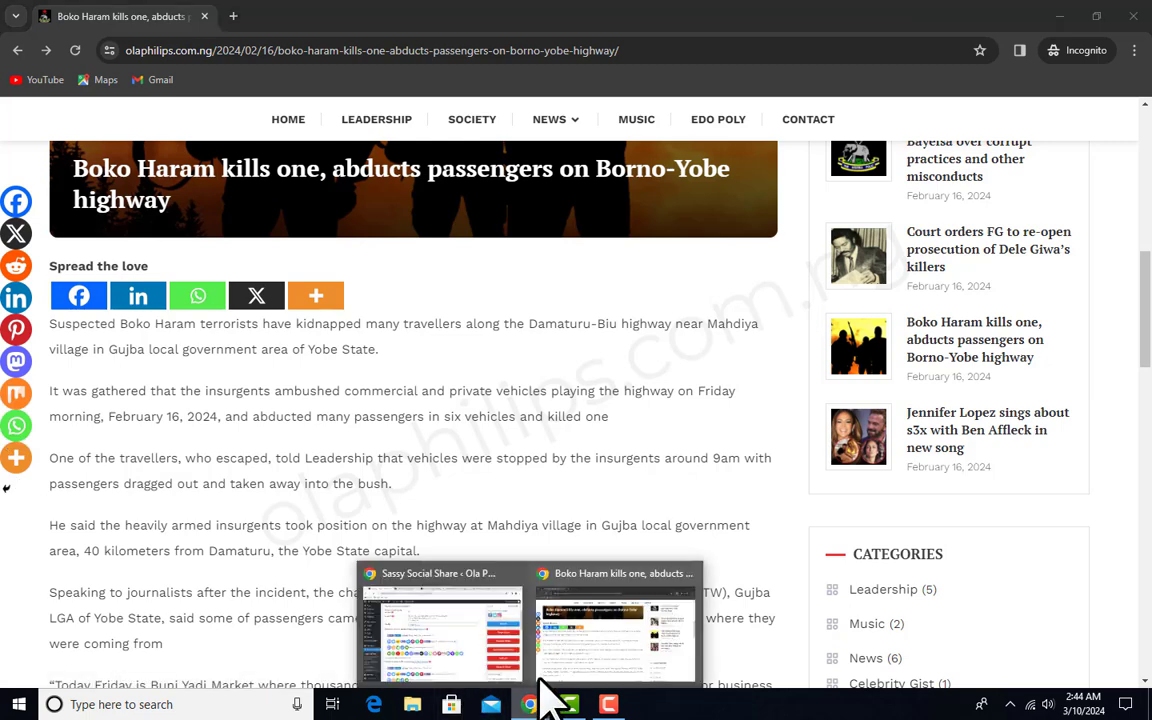
click(428, 640)
Disable the floating sharing interface in the Floating Interface options and save the changes
scroll(470, 504, up, 3)
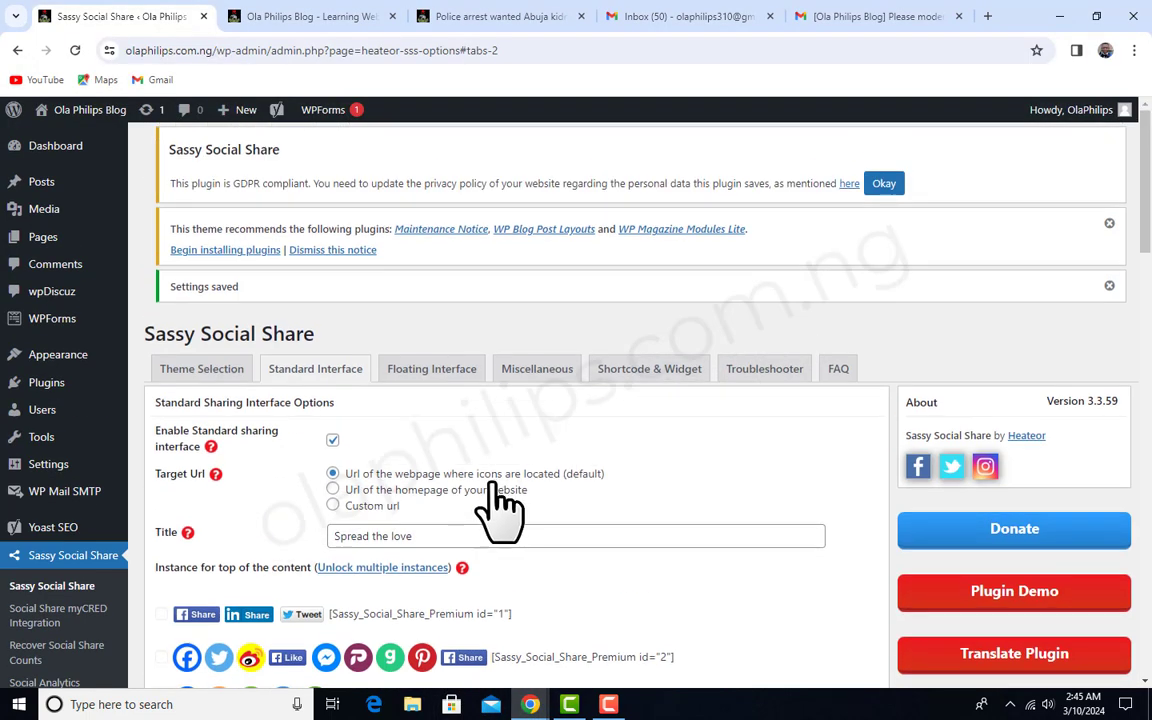
click(451, 372)
scroll(517, 442, down, 6)
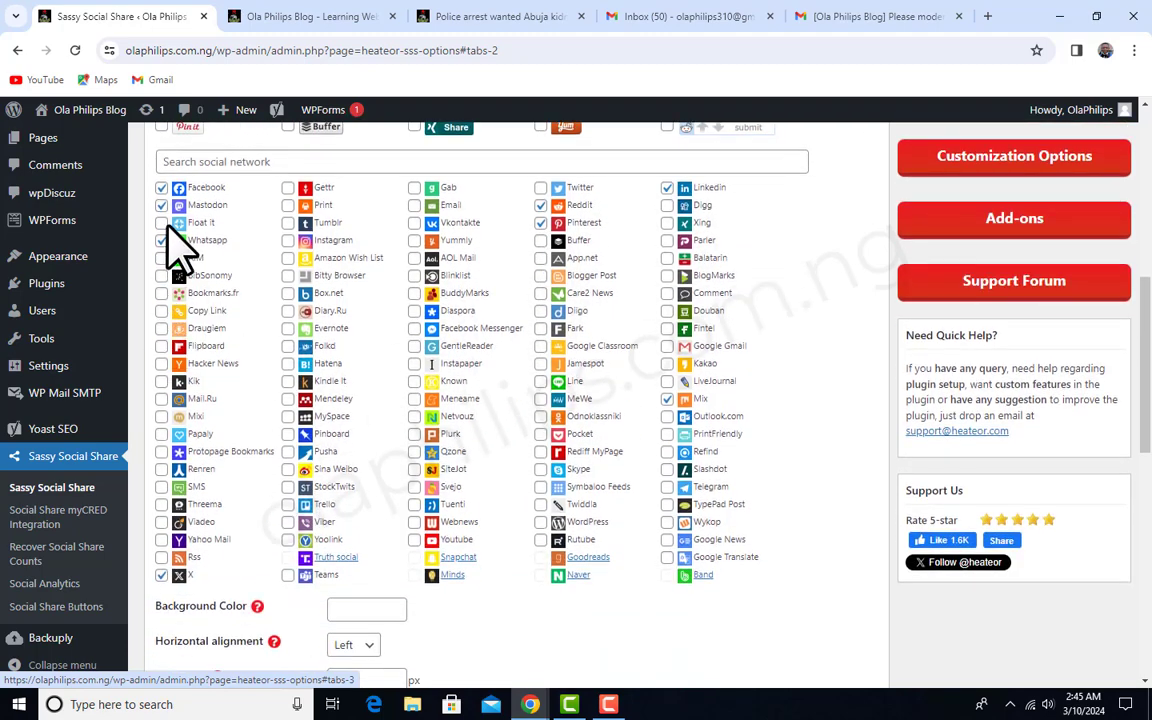
scroll(670, 455, up, 3)
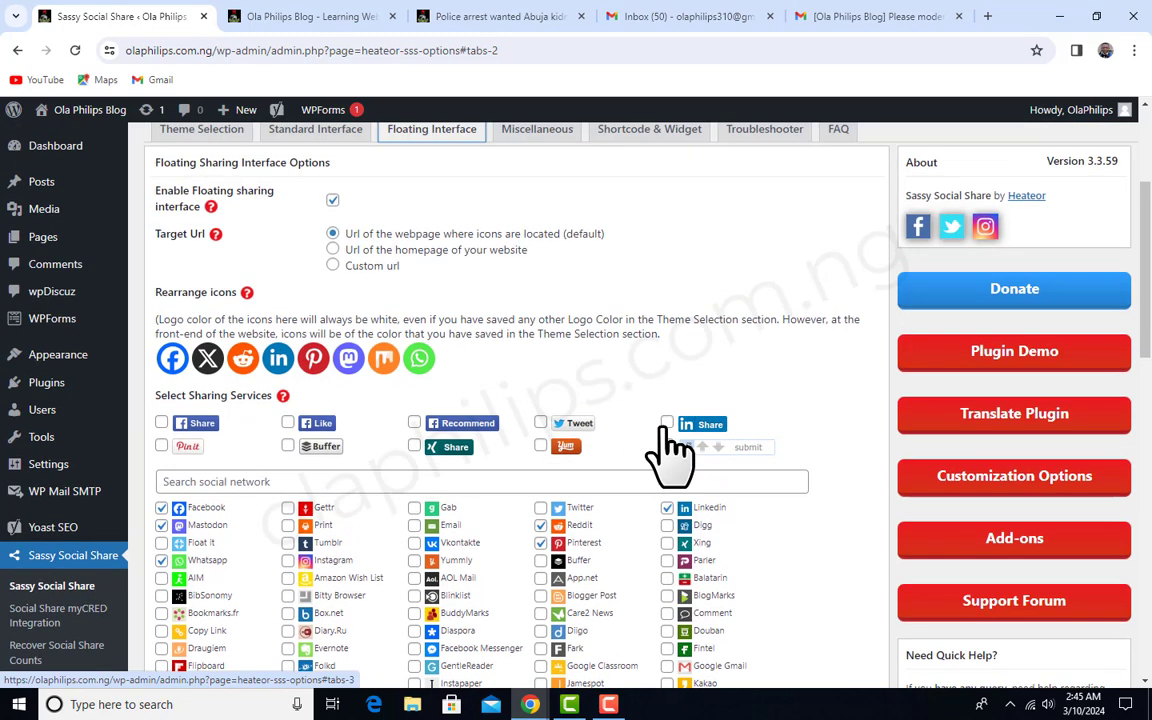
scroll(540, 476, up, 1)
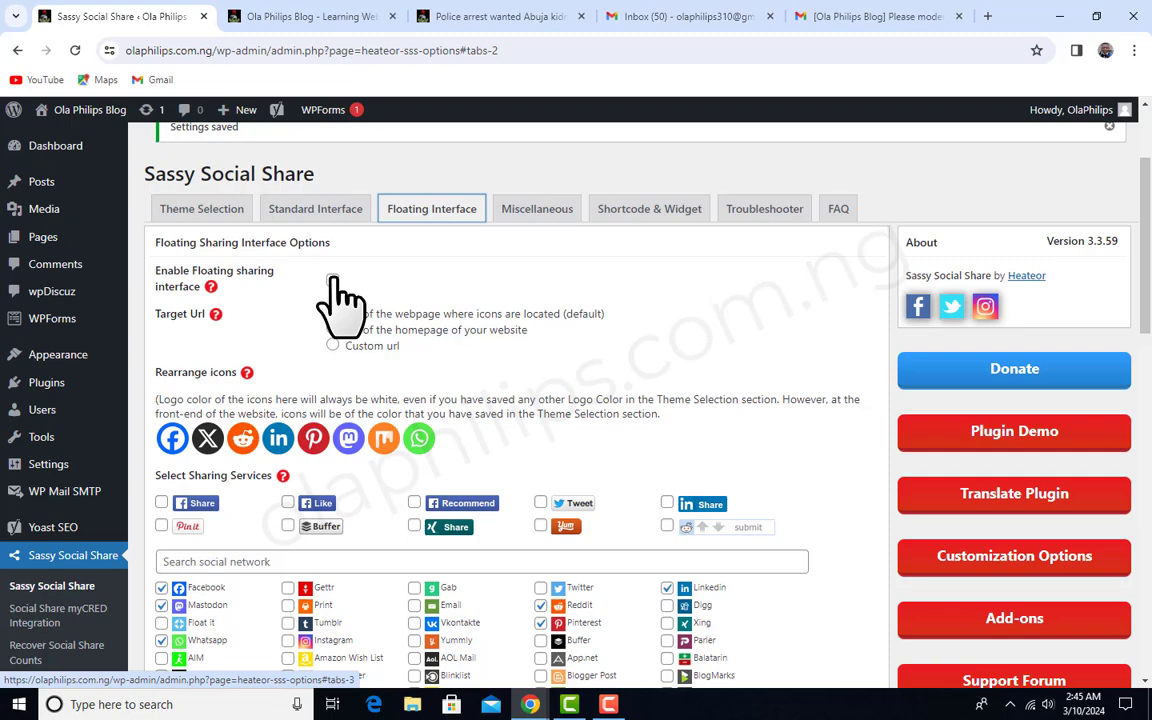
click(333, 281)
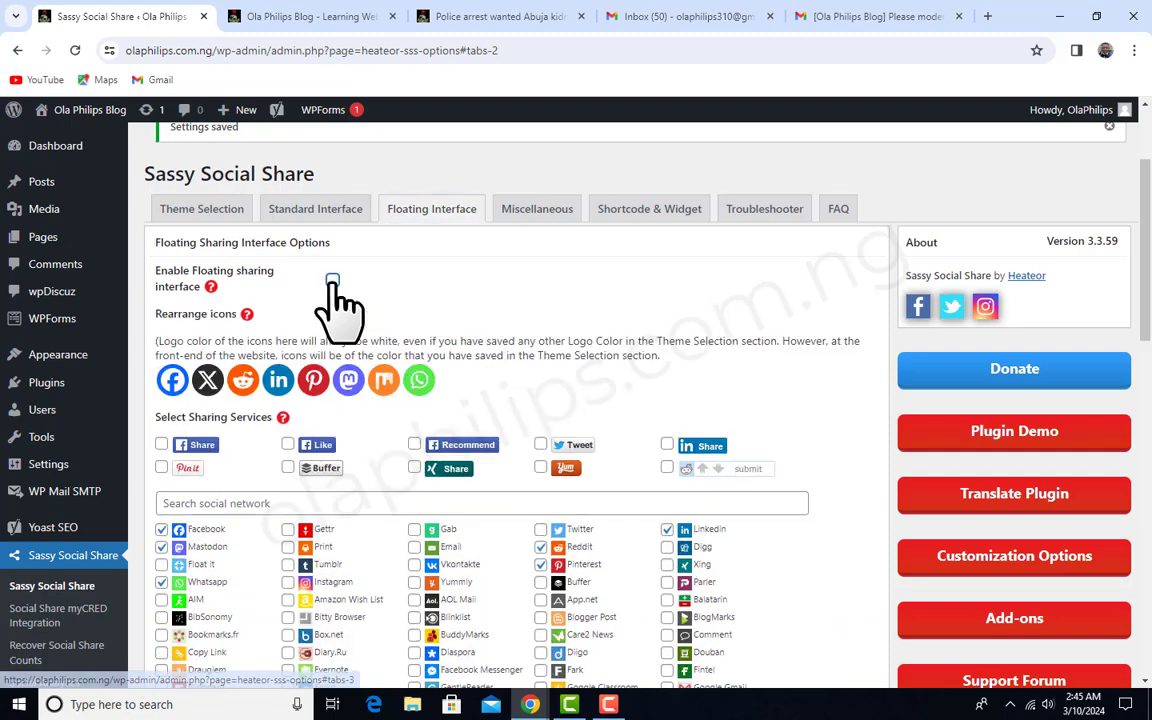
scroll(571, 514, down, 15)
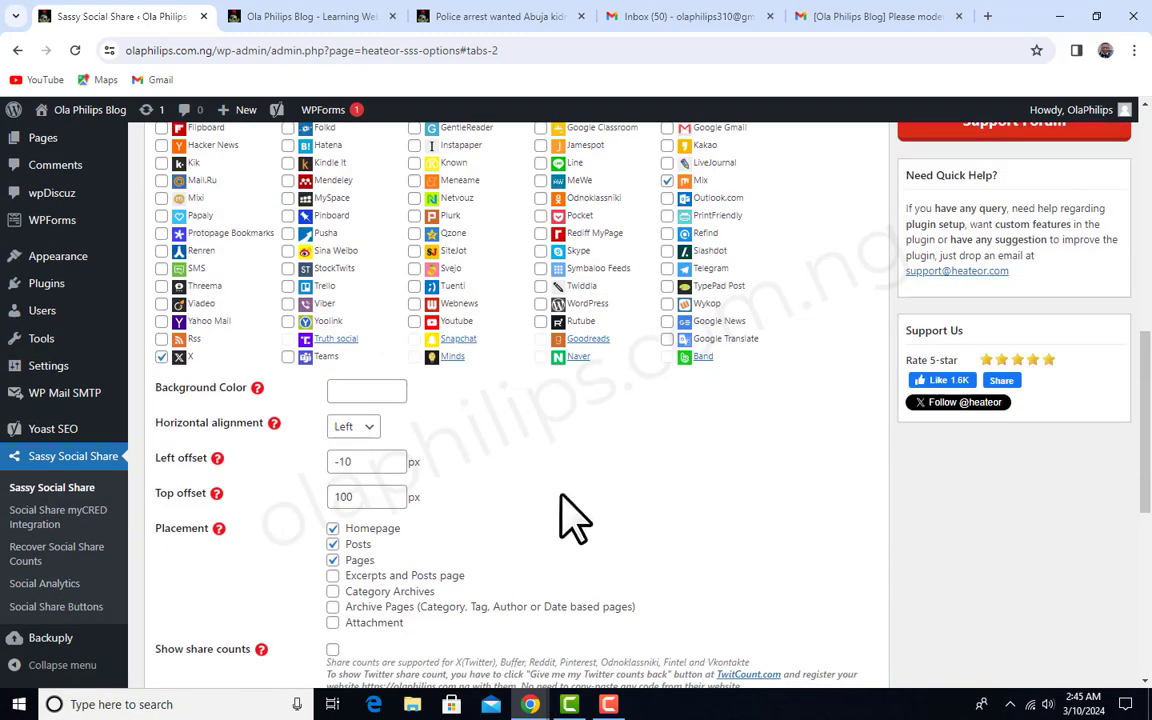
scroll(145, 608, down, 3)
click(216, 511)
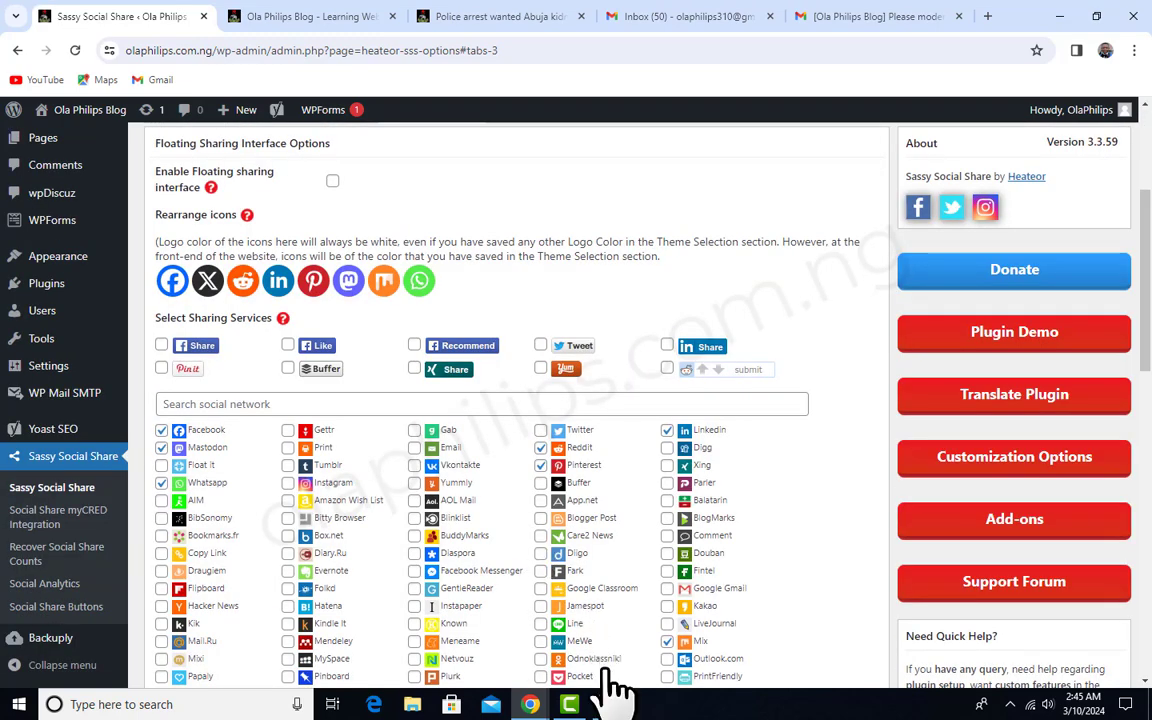
Reload the incognito article, check it for the floating share bar, and return to the Floating Interface options
mouse_move(530, 700)
click(610, 635)
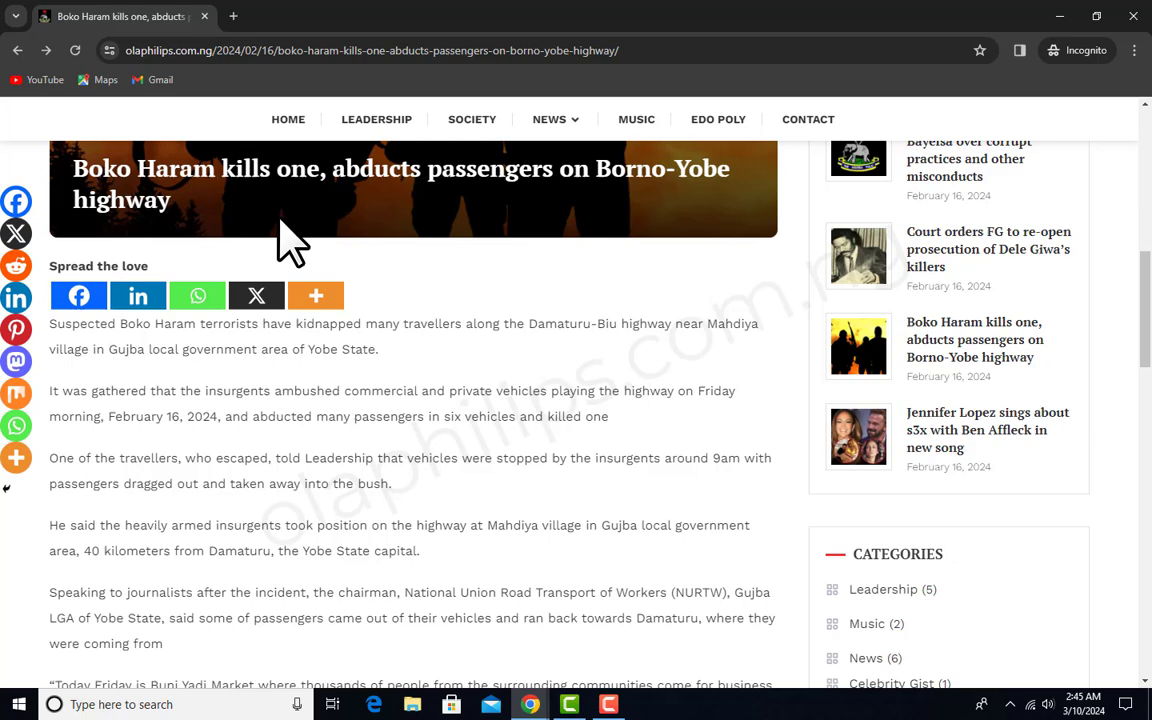
click(75, 50)
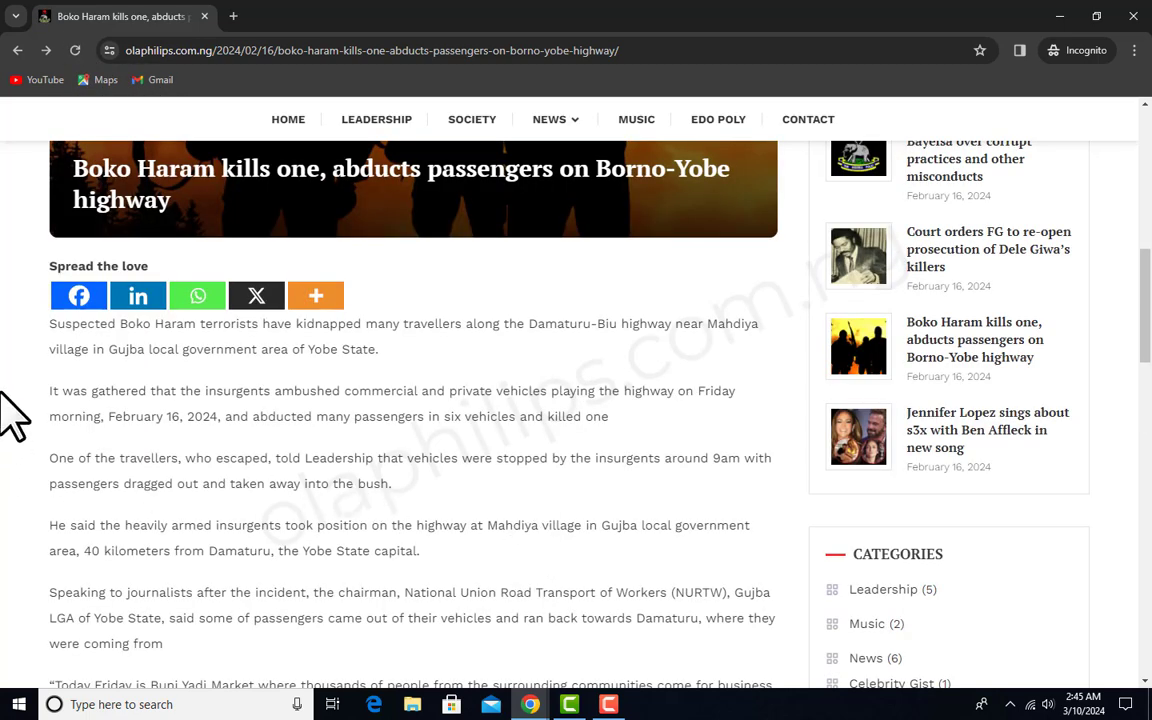
scroll(36, 457, down, 3)
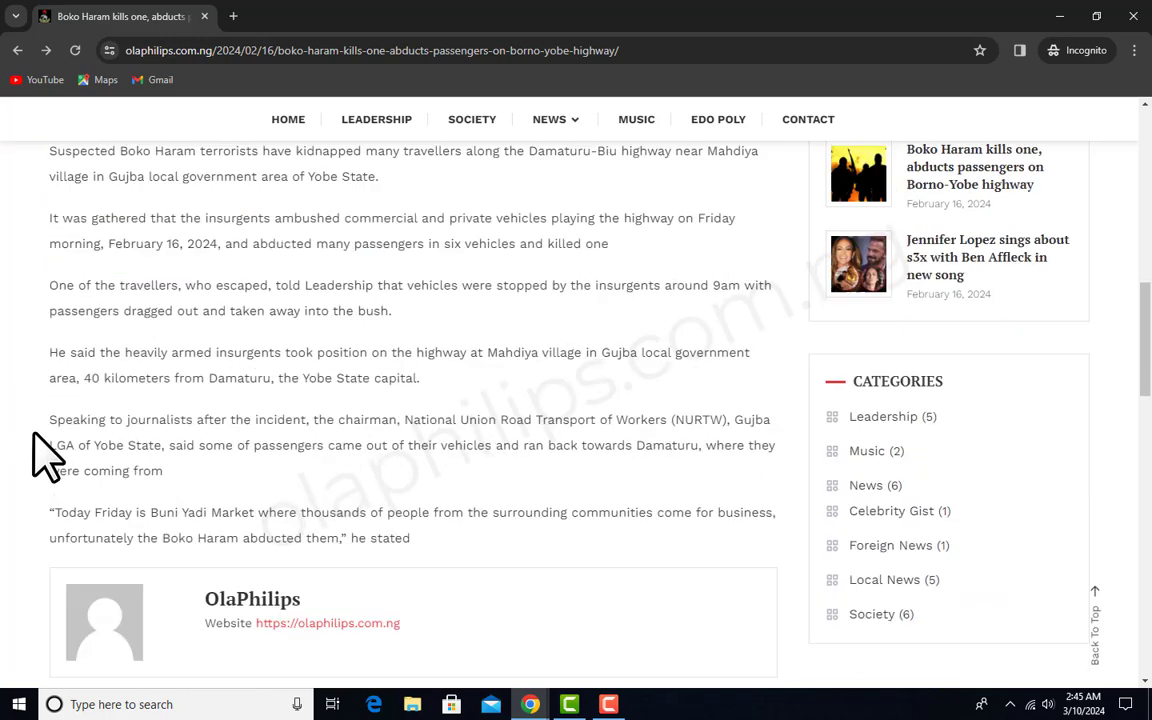
scroll(44, 455, up, 10)
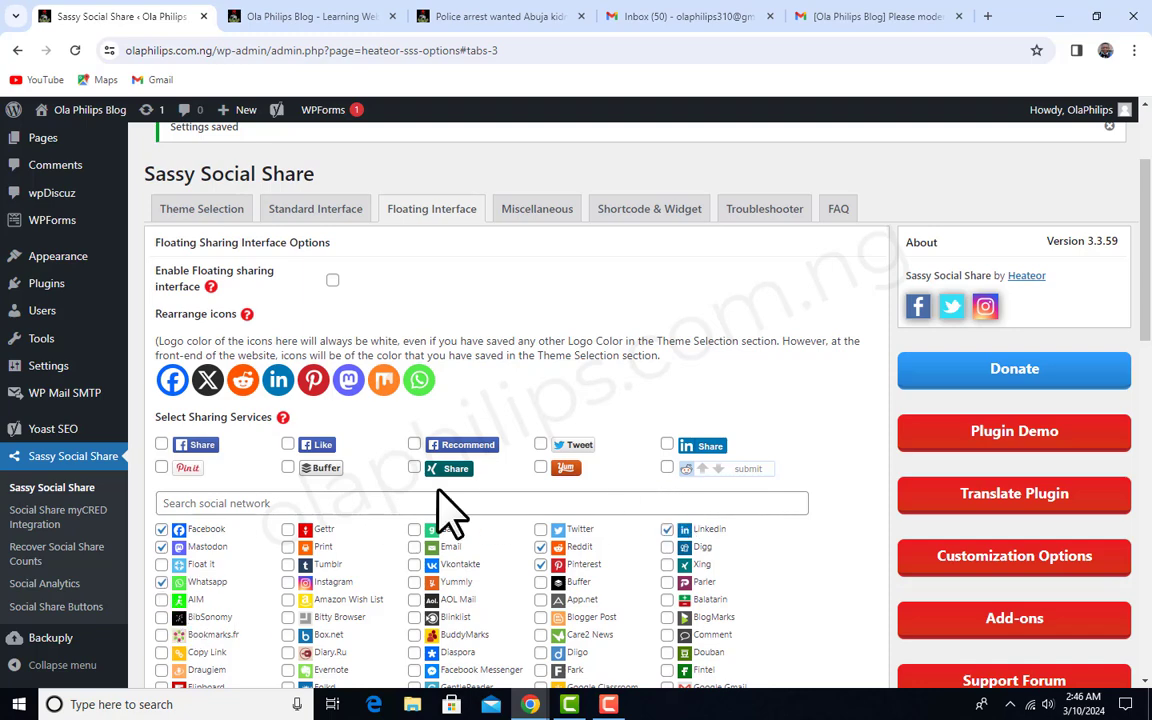
scroll(72, 560, down, 2)
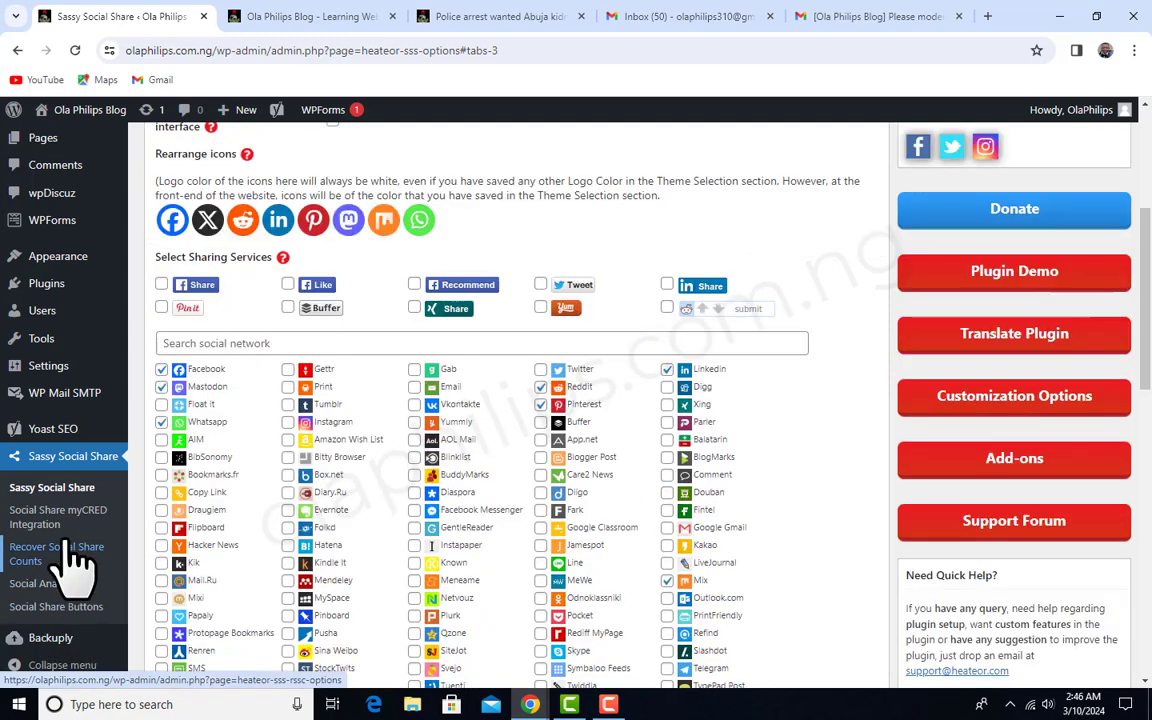
mouse_move(66, 432)
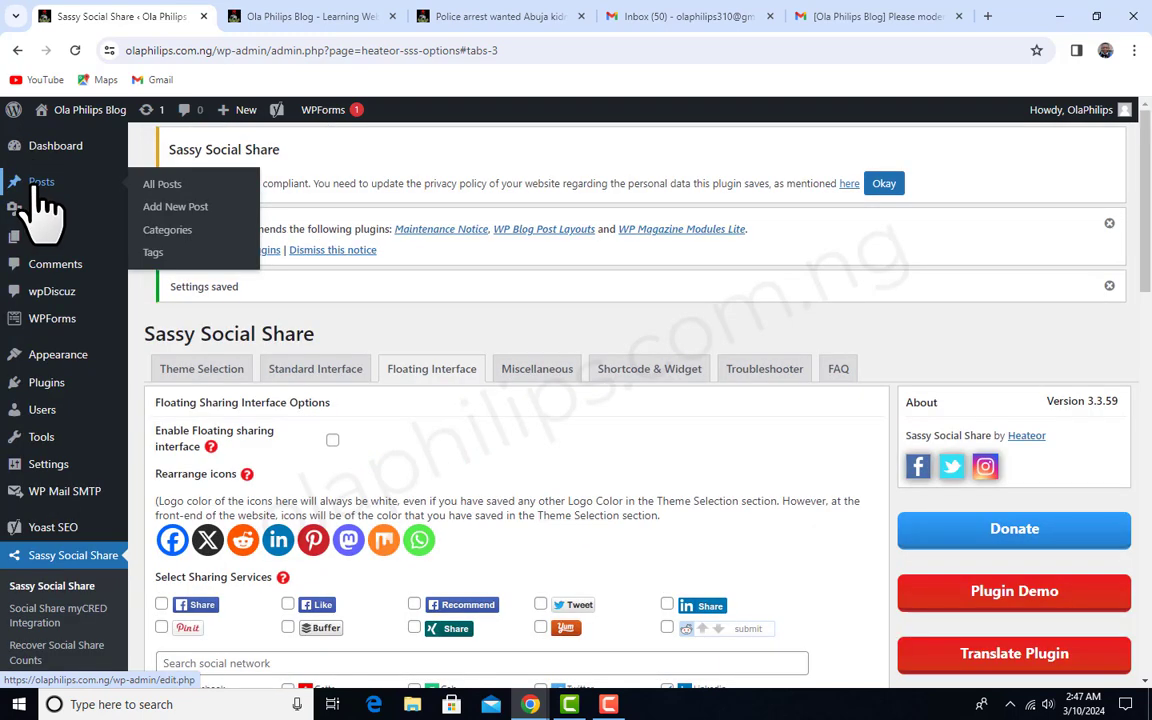
From the list of all posts, open the Police arrest wanted Abuja kidnapper post for editing in a new tab
click(163, 186)
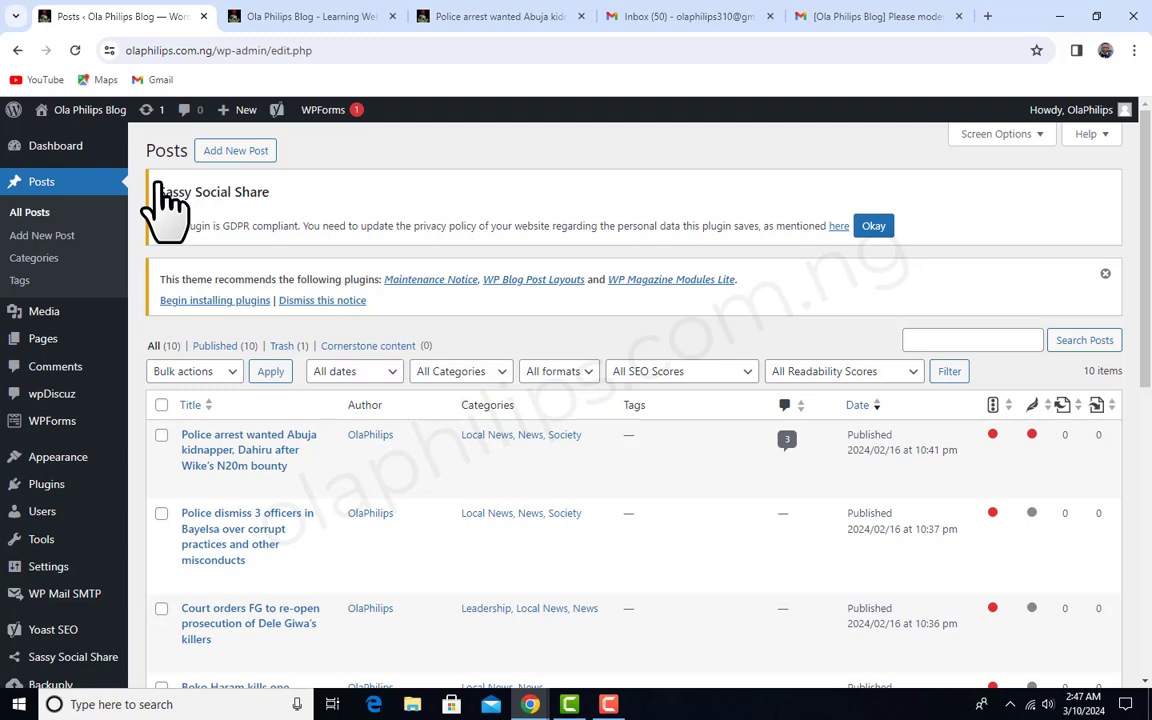
scroll(620, 380, down, 2)
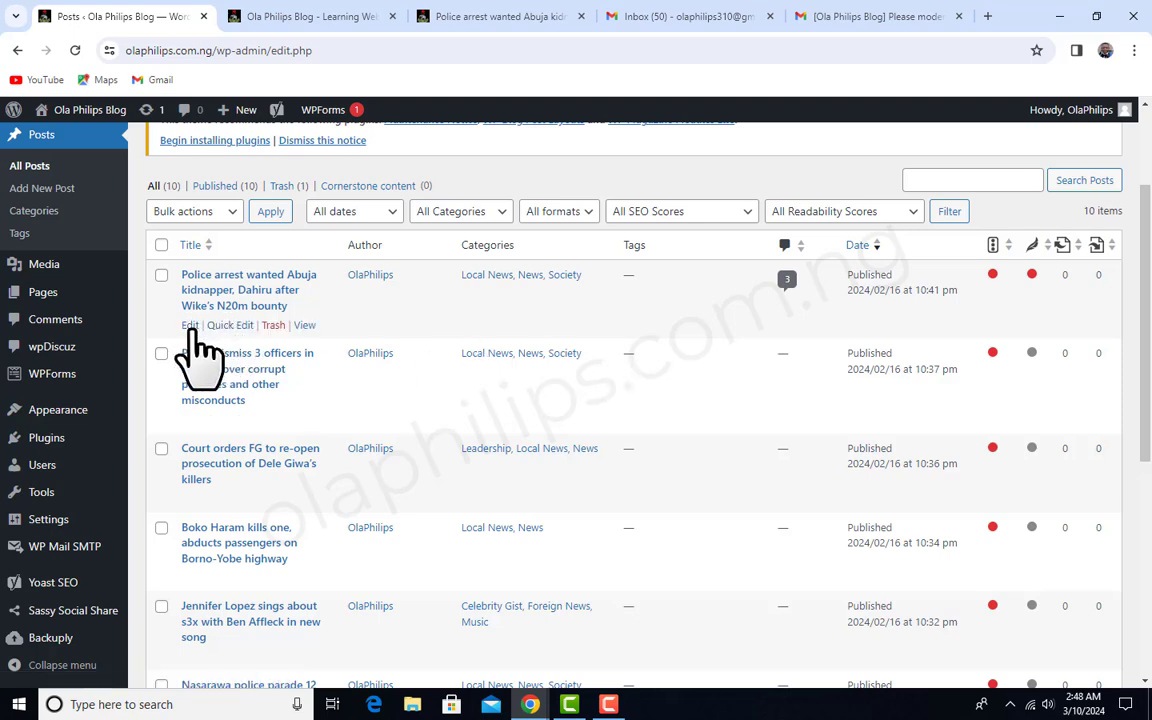
right_click(195, 326)
click(252, 346)
click(290, 18)
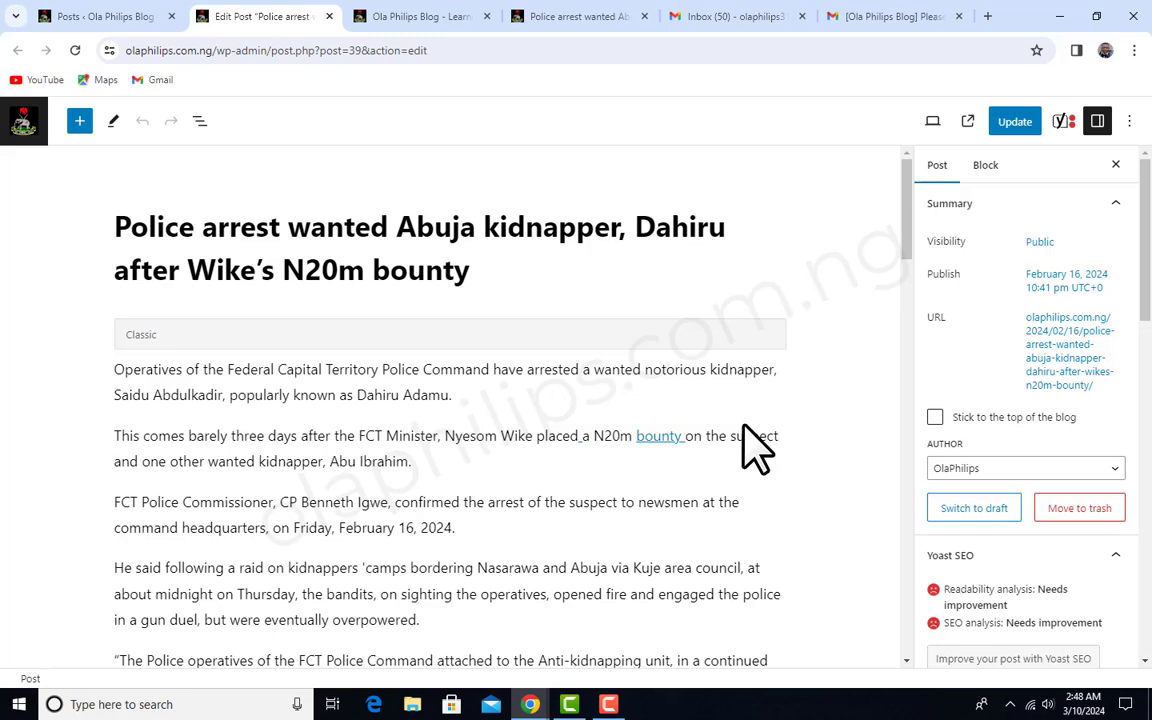
Look through the post's body text and the Yoast SEO section below it
scroll(755, 450, down, 15)
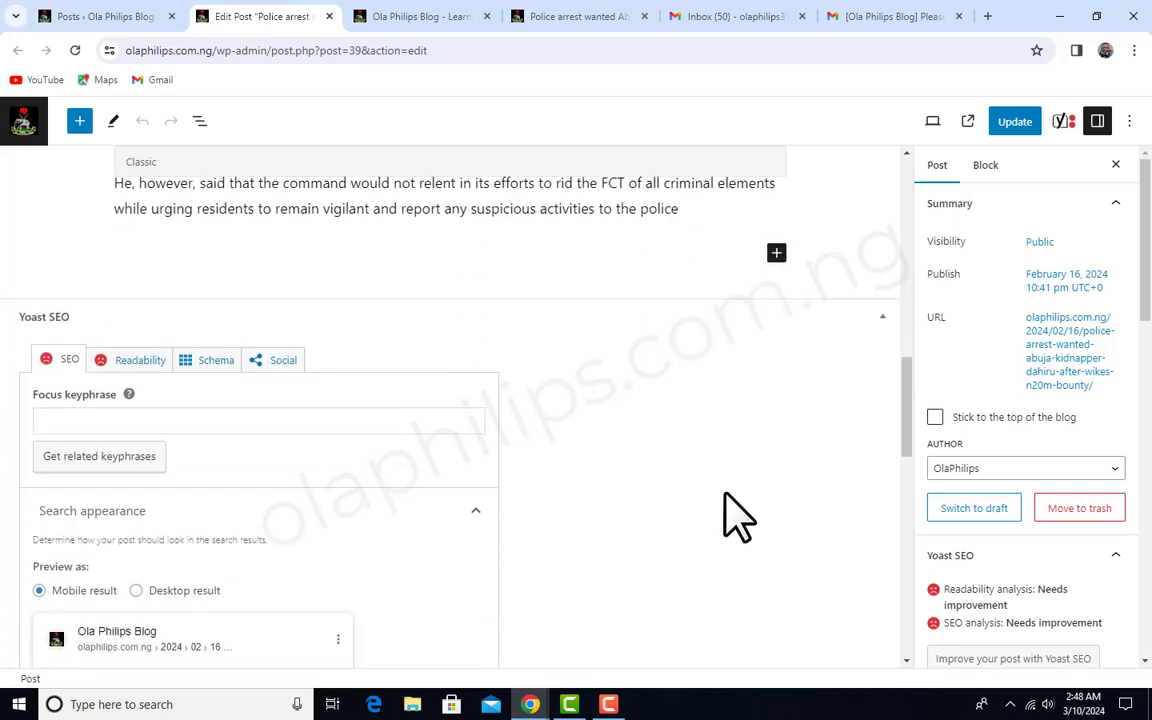
scroll(738, 514, up, 10)
click(465, 330)
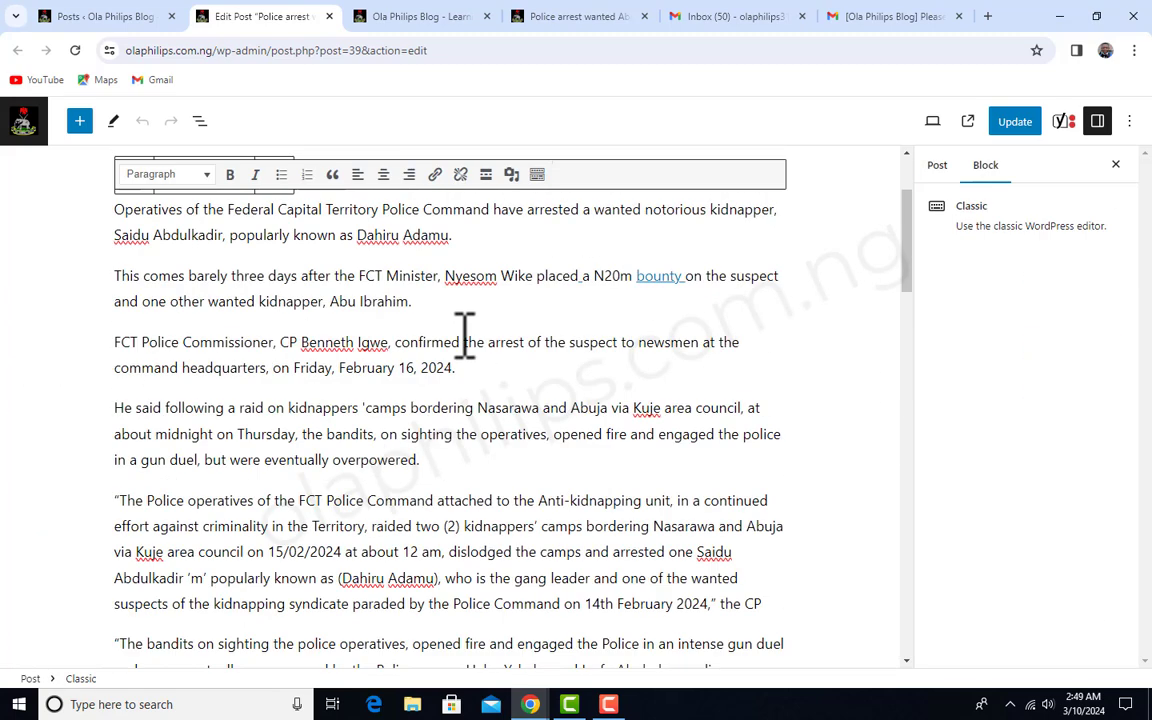
scroll(465, 330, down, 10)
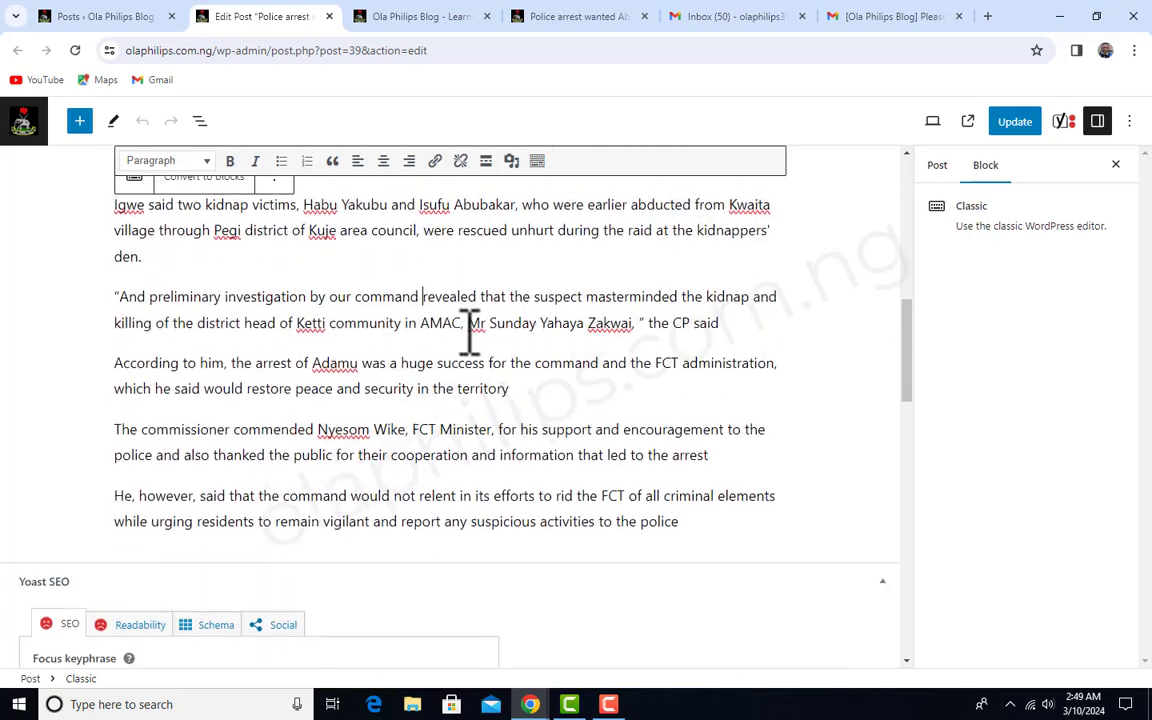
scroll(467, 345, down, 1)
scroll(470, 358, up, 1)
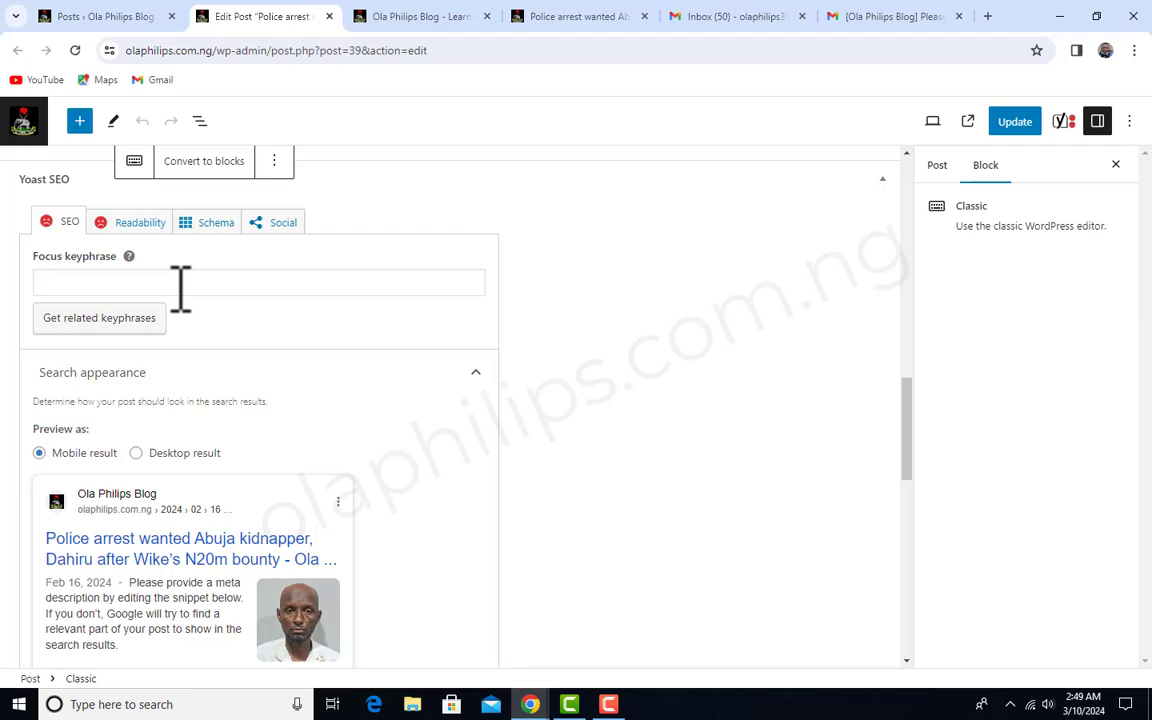
Copy the word "Police" from the post title and paste it as the Yoast SEO focus keyphrase
scroll(399, 411, up, 10)
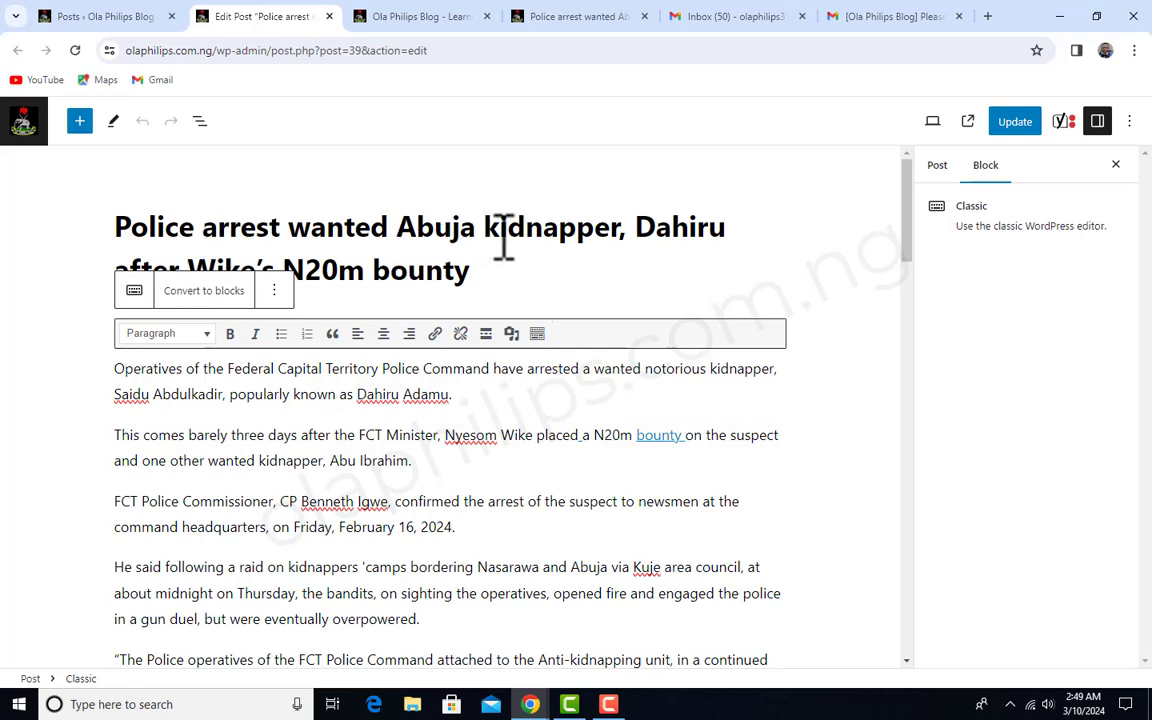
double_click(172, 228)
key(ctrl+c)
scroll(501, 411, down, 15)
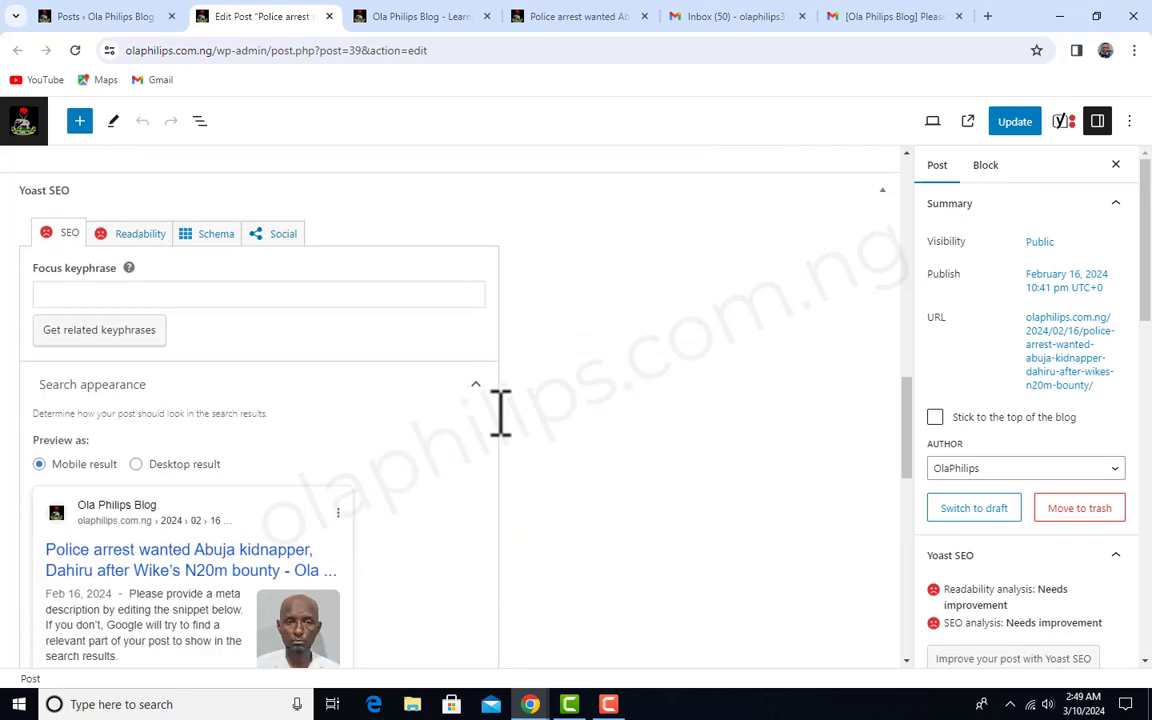
click(232, 292)
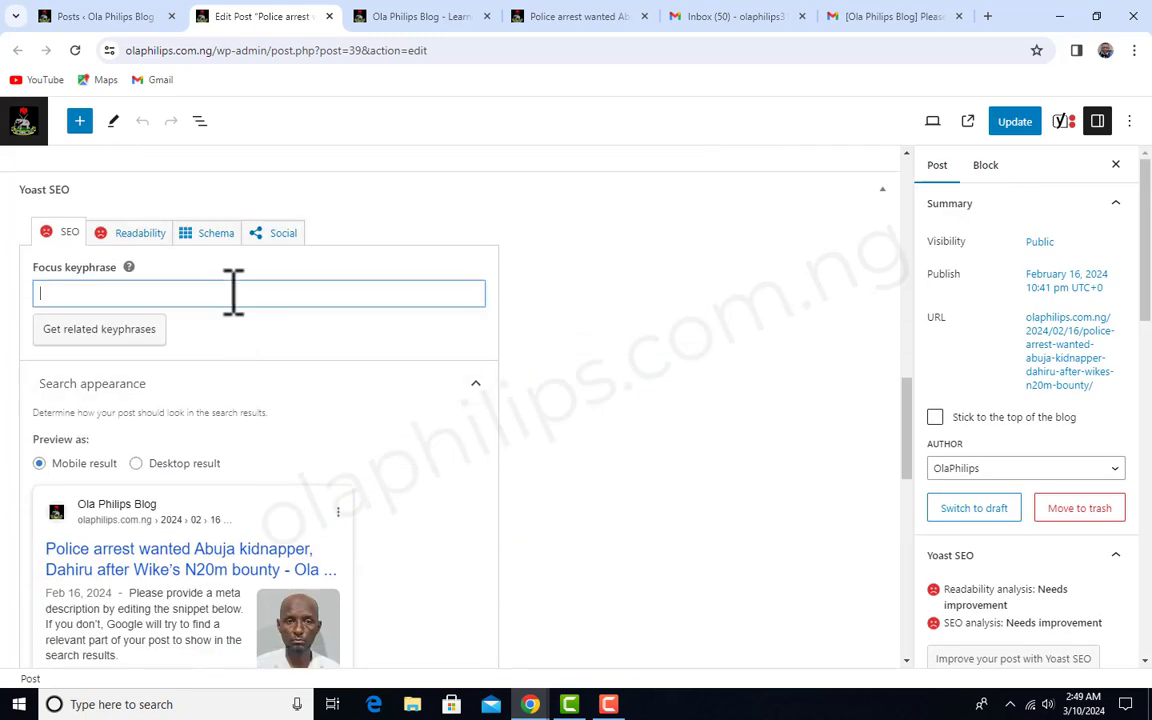
key(ctrl+v)
Compare the desktop and mobile result previews under Search appearance, returning to the mobile result
scroll(231, 450, down, 2)
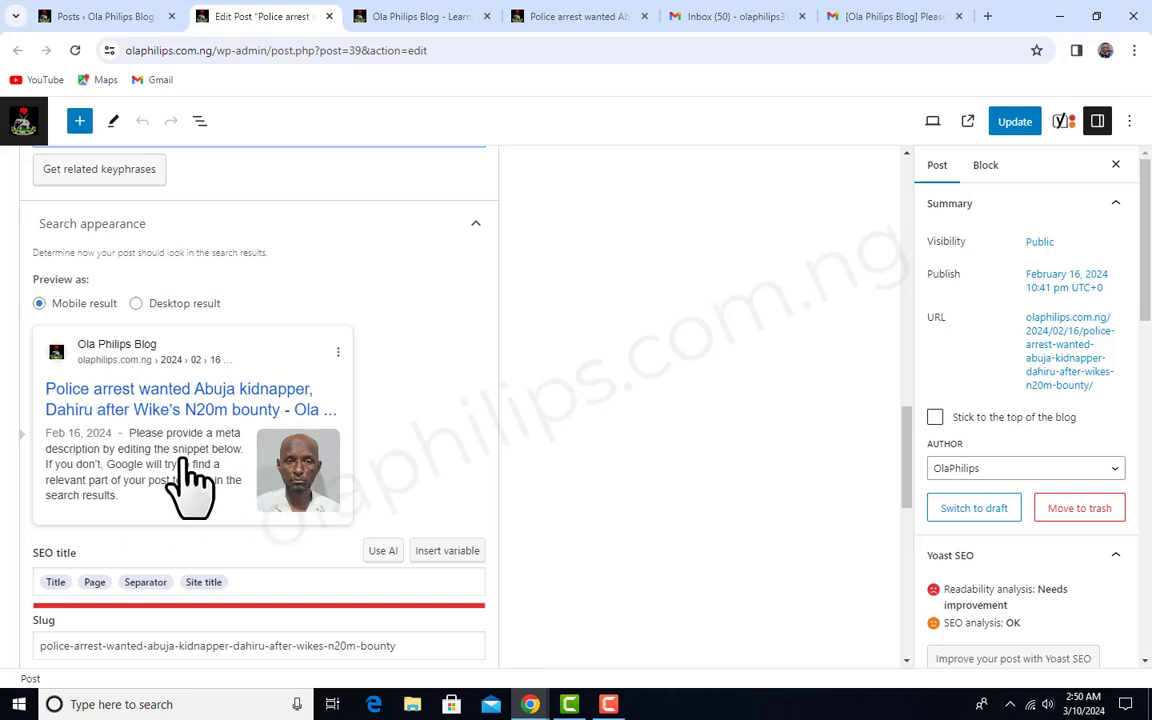
click(135, 304)
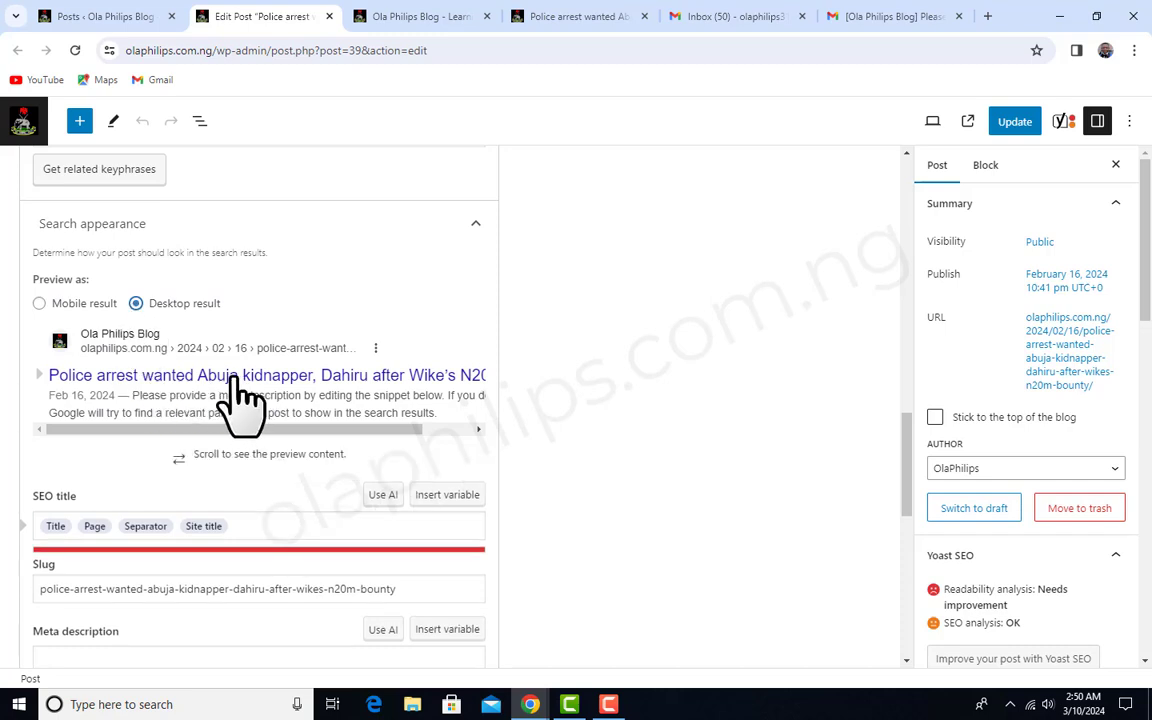
click(38, 304)
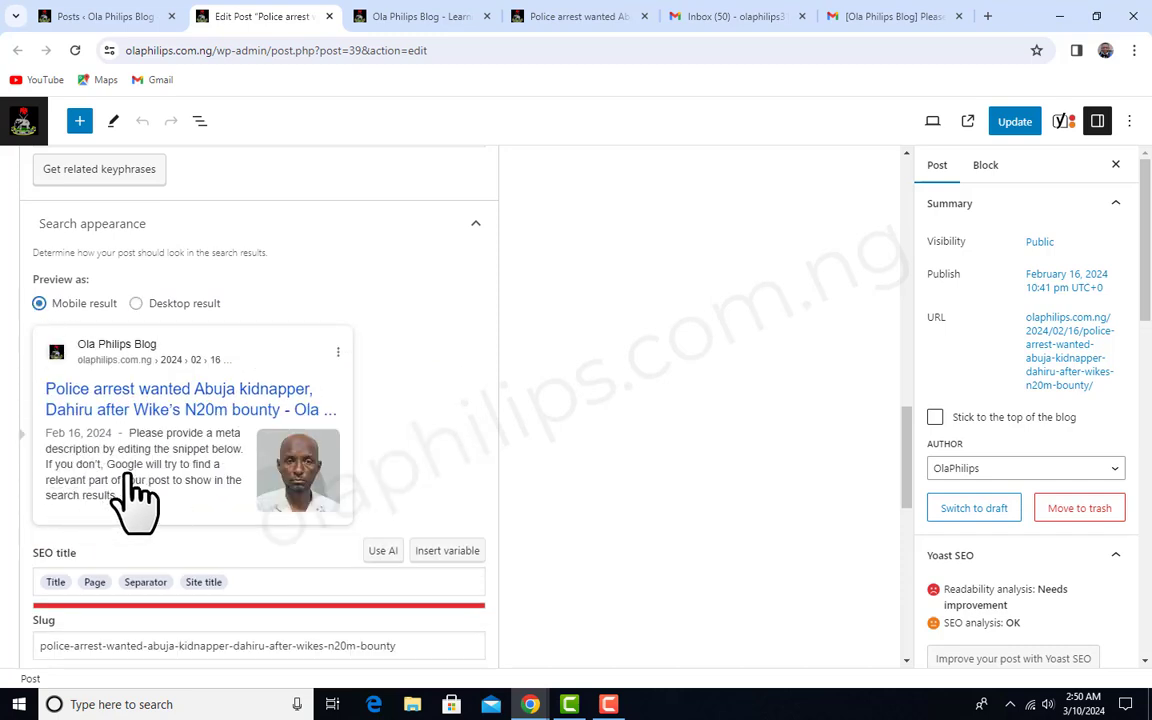
Try the sample meta description "fghrhrhrhrh", check it in the search result preview, and clear the text
scroll(140, 495, down, 4)
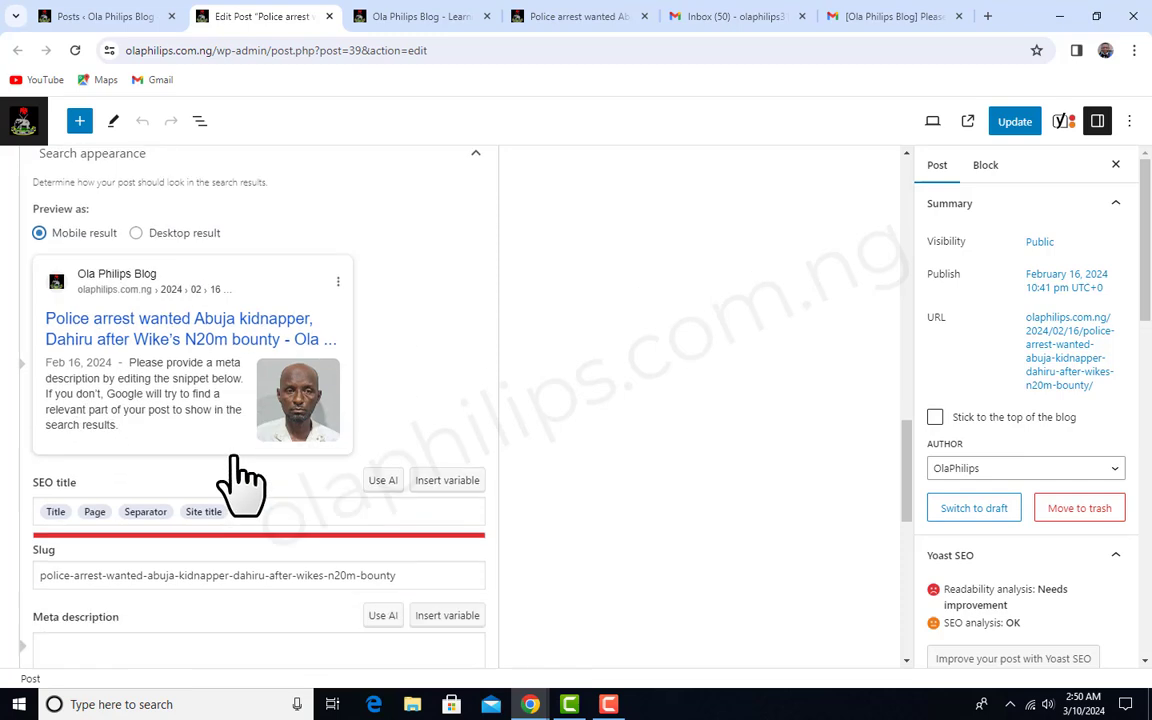
click(140, 488)
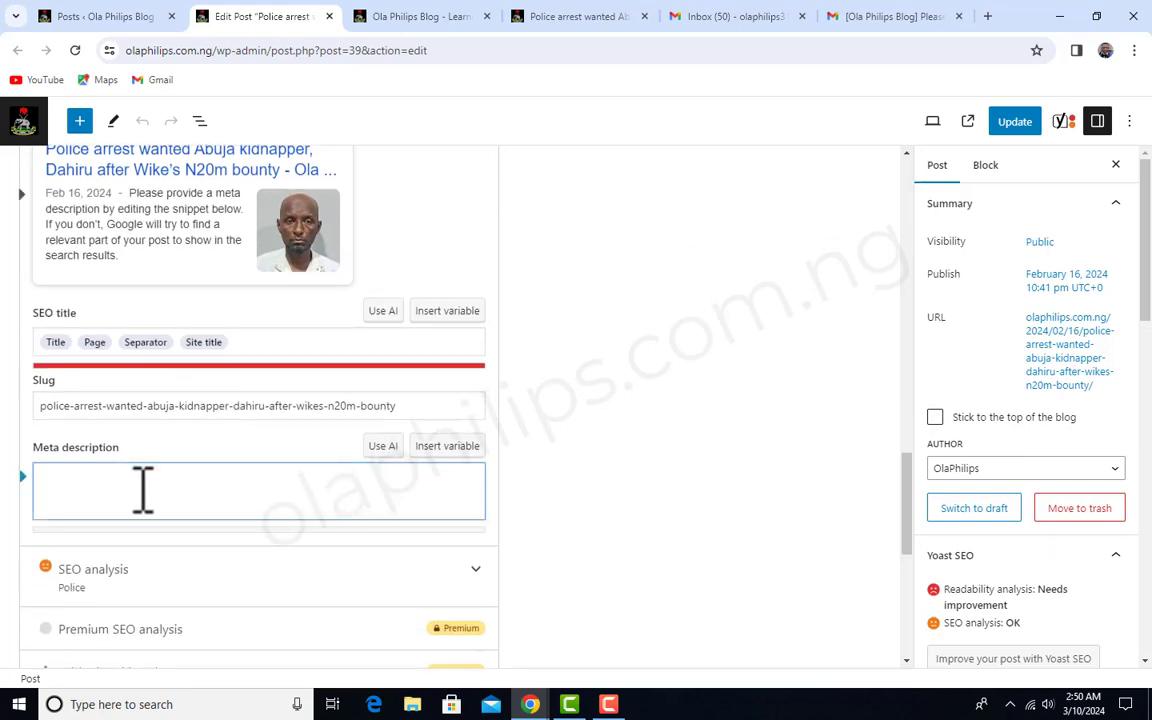
text(fghrhrhrhrh)
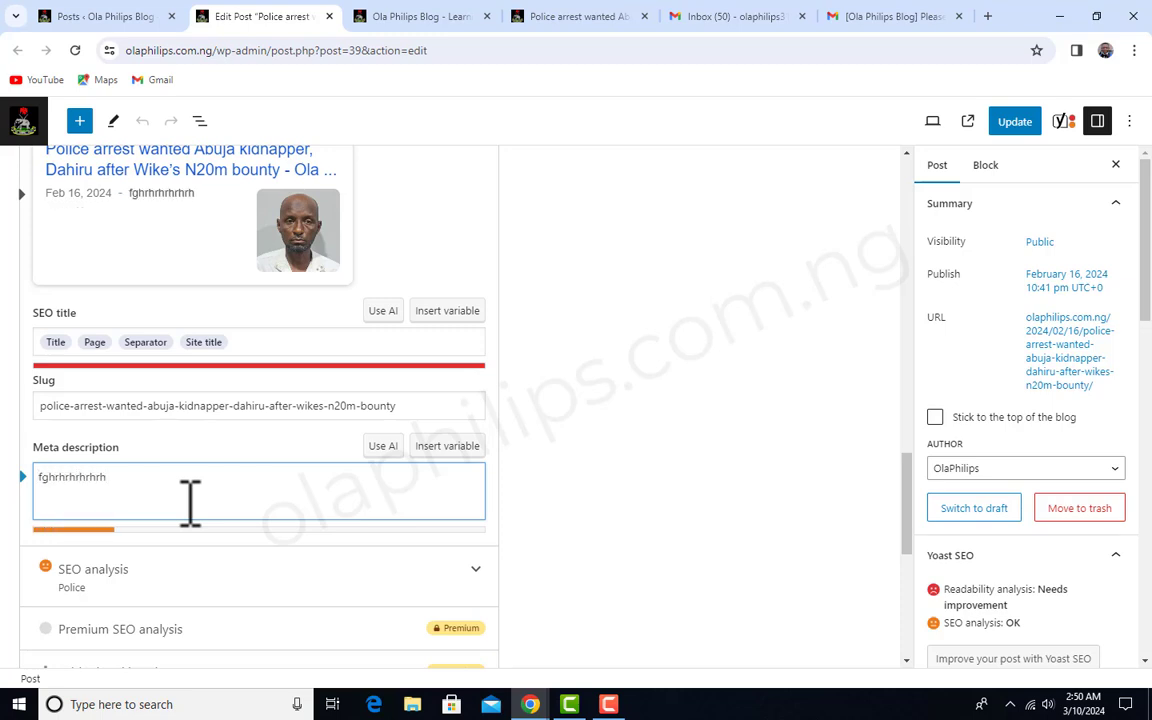
text(rh)
scroll(200, 470, up, 2)
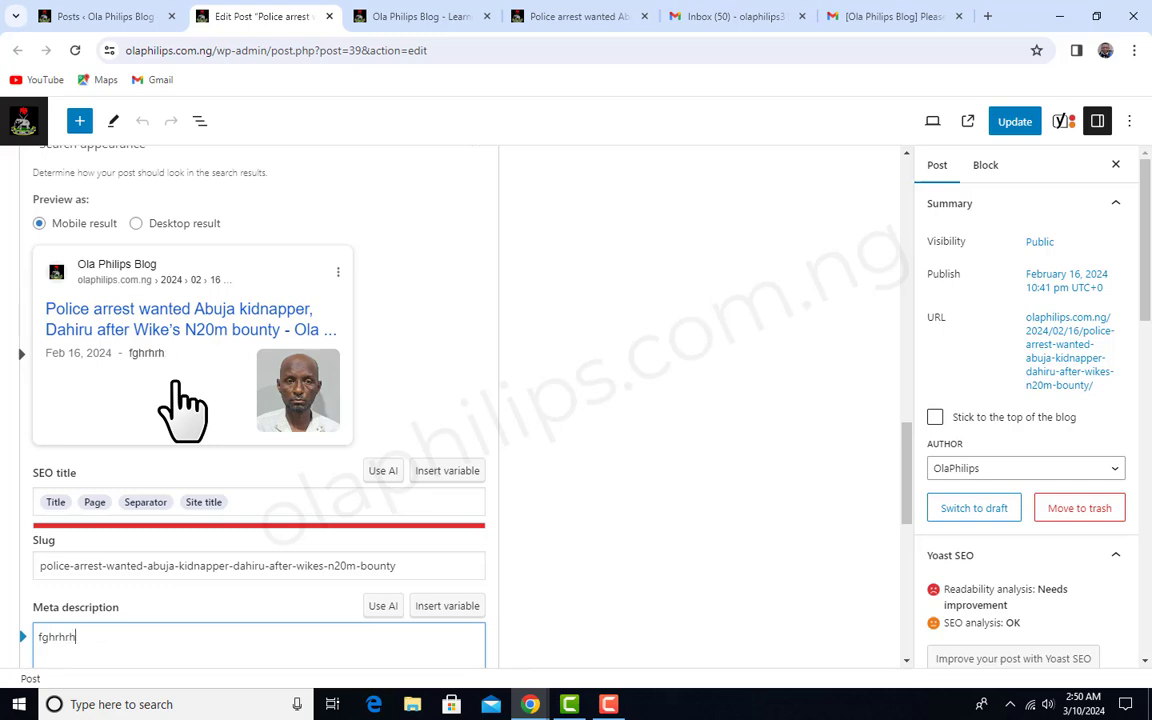
key(BackSpace)
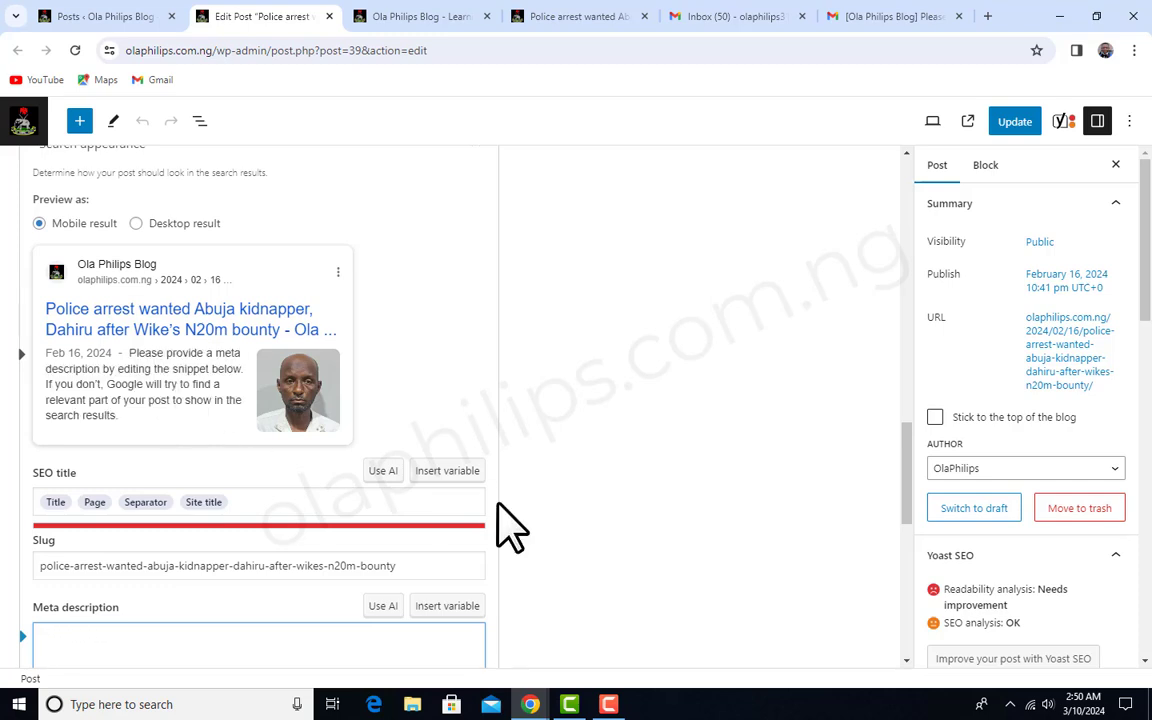
Review the remaining Yoast SEO, Sidebar Layout and Sassy Social Share options of the post, and update the post
scroll(510, 527, down, 3)
scroll(510, 527, down, 1)
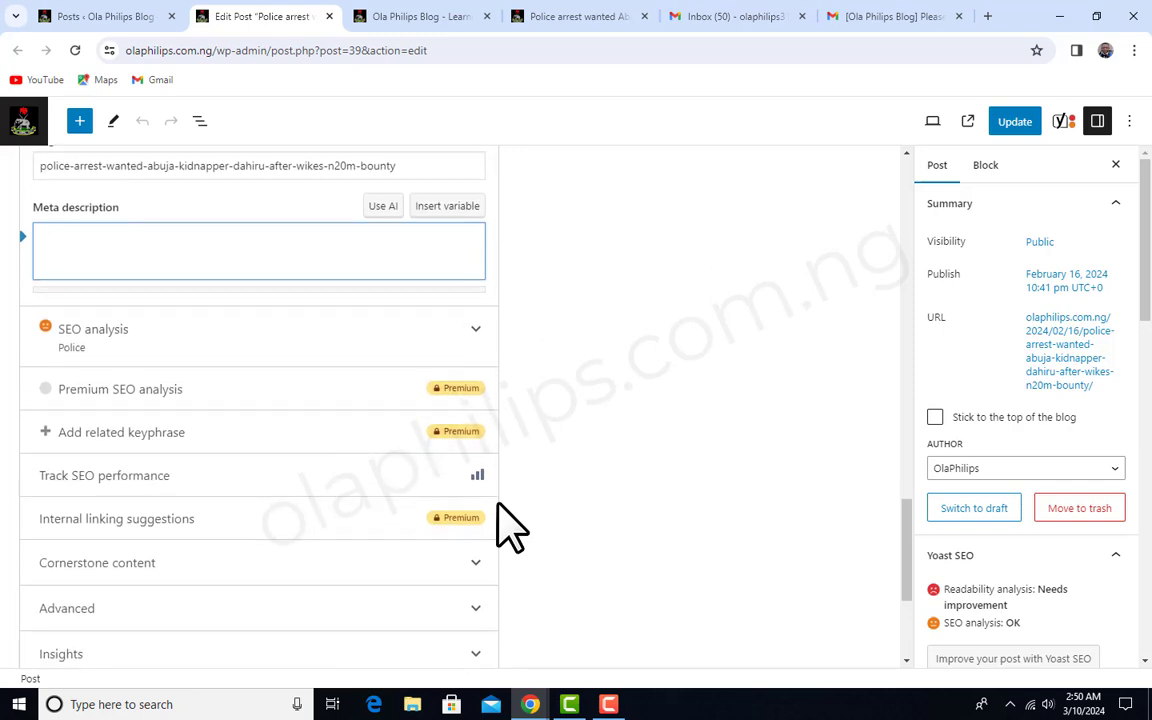
scroll(510, 527, down, 3)
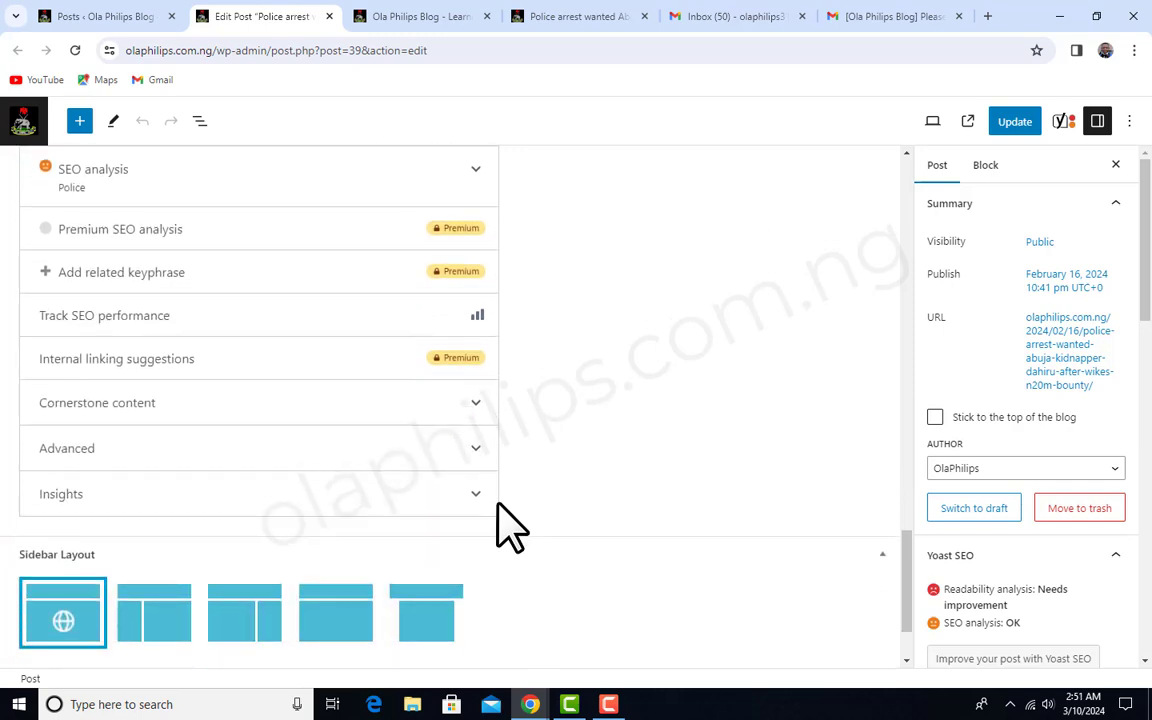
scroll(510, 527, down, 1)
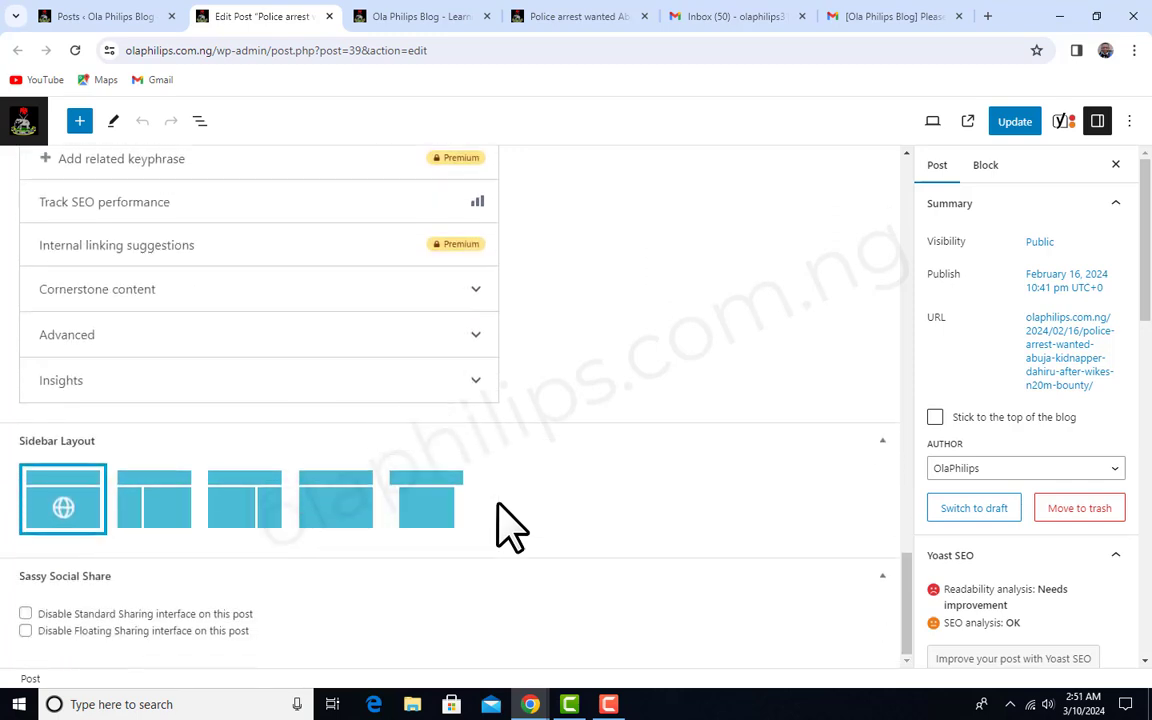
scroll(510, 527, up, 8)
click(1010, 124)
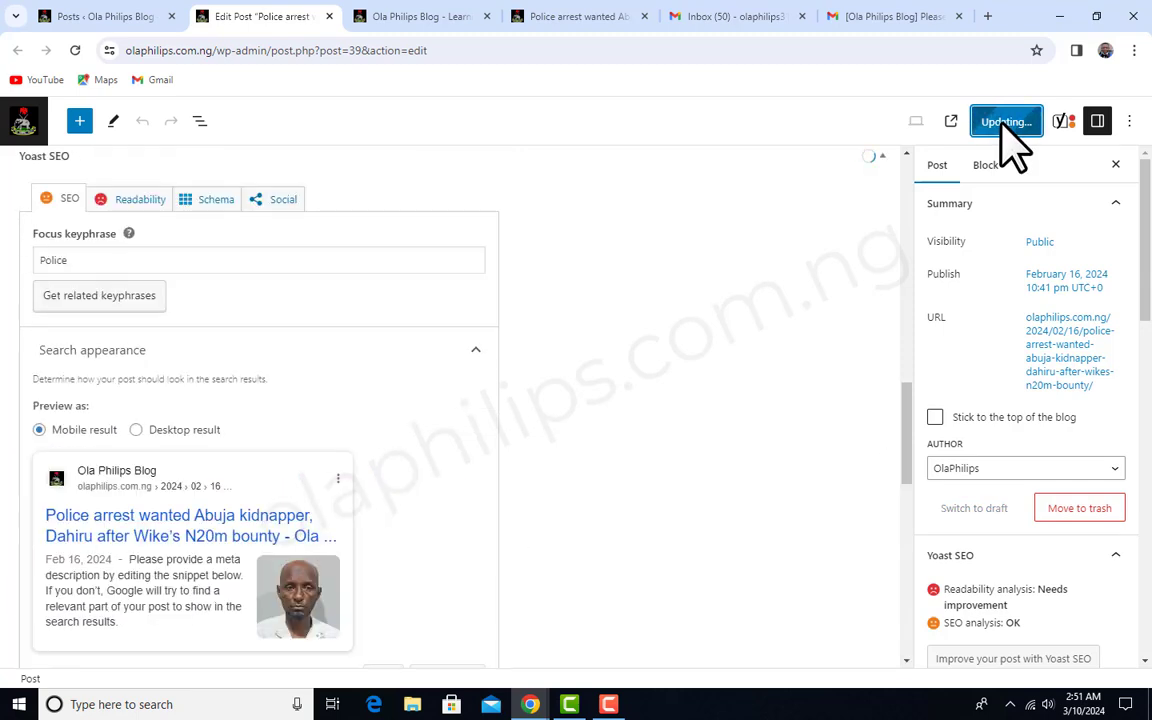
Open the Yoast SEO sidebar, examine its SEO analysis results for the keyphrase, and collapse them
click(1063, 121)
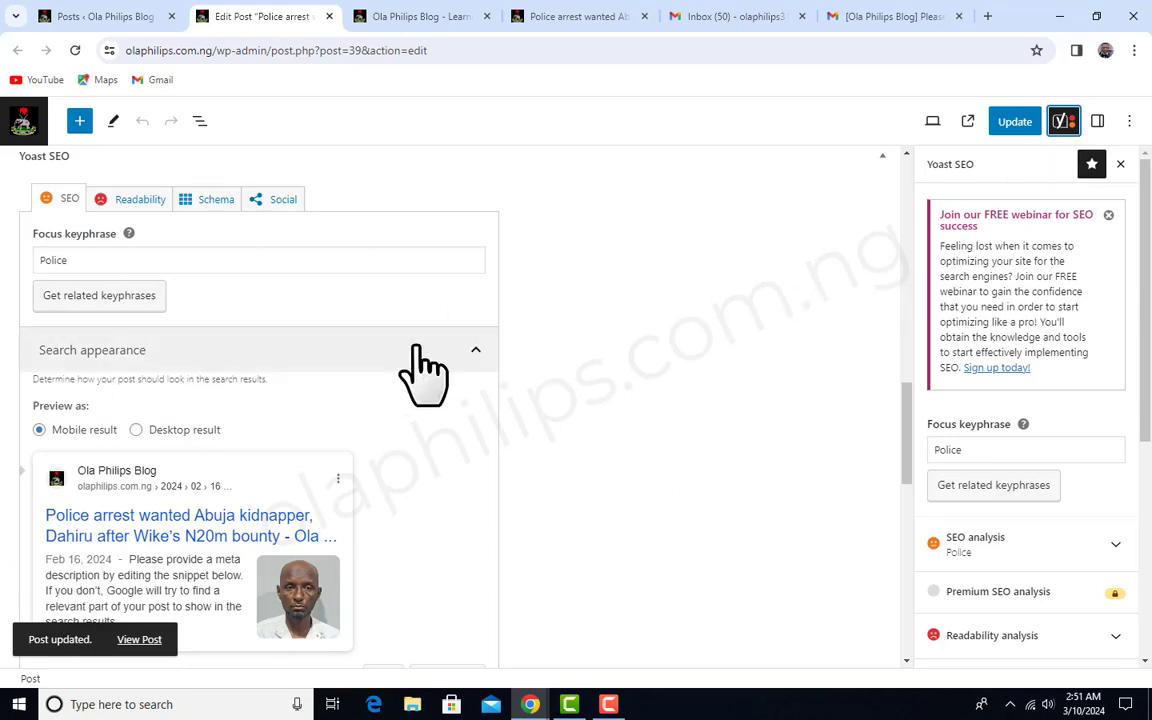
scroll(1040, 560, down, 3)
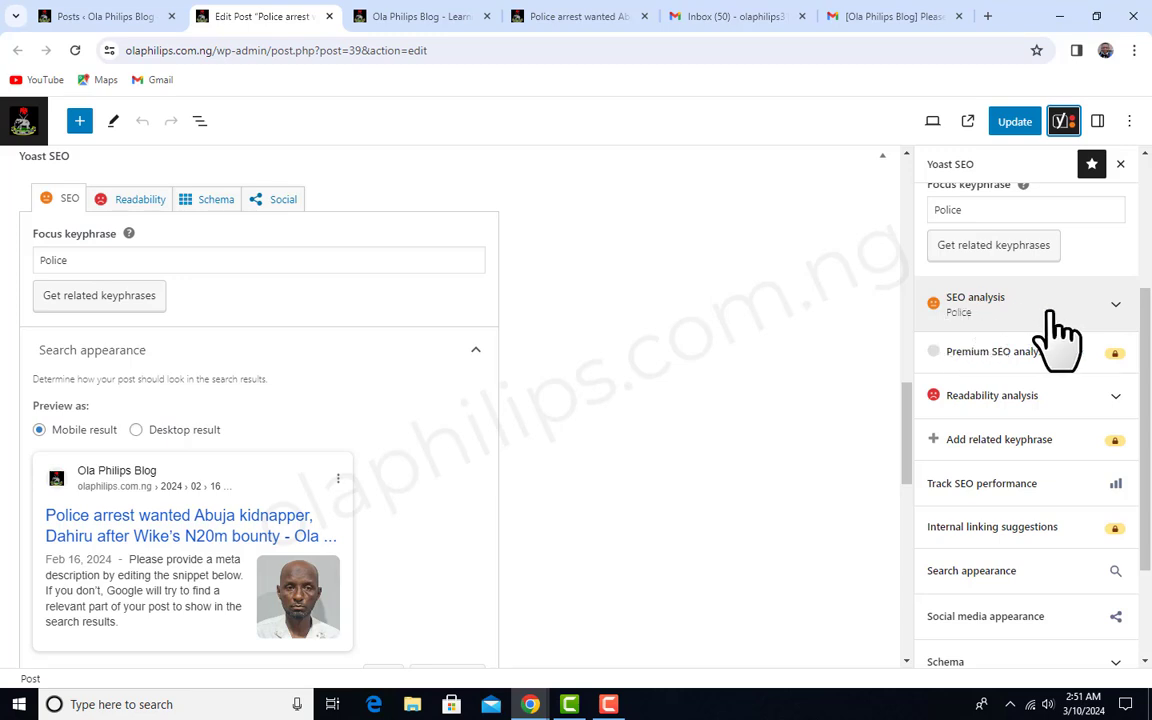
click(1114, 312)
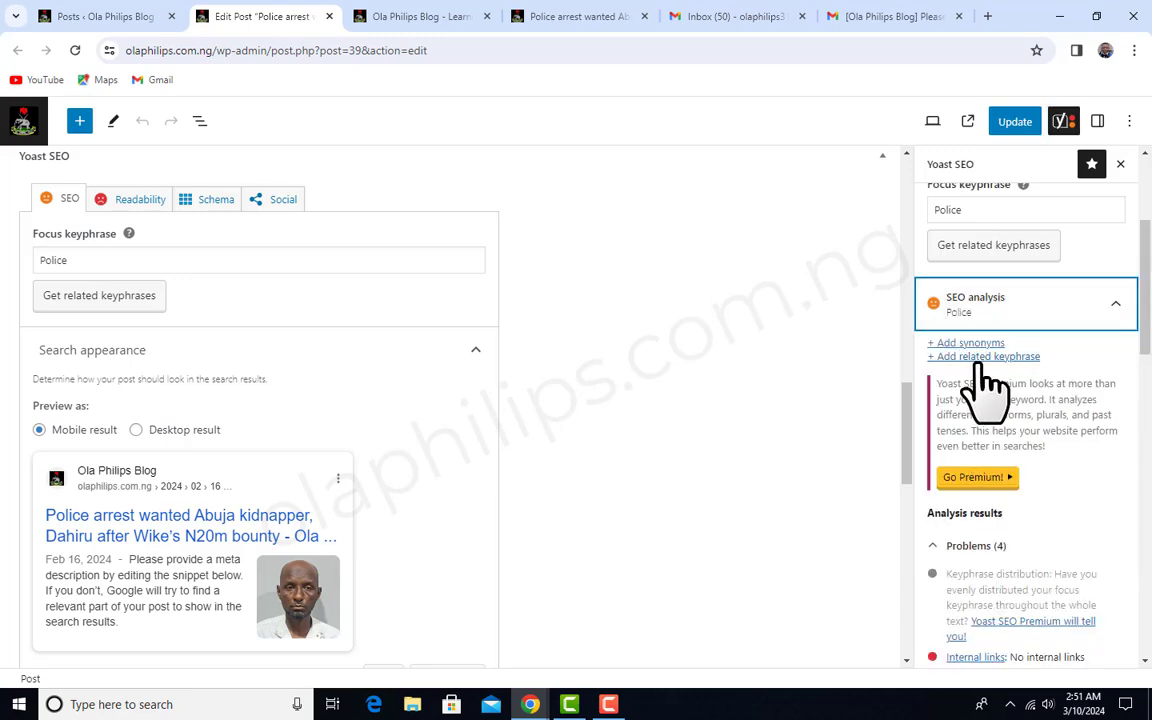
click(1110, 310)
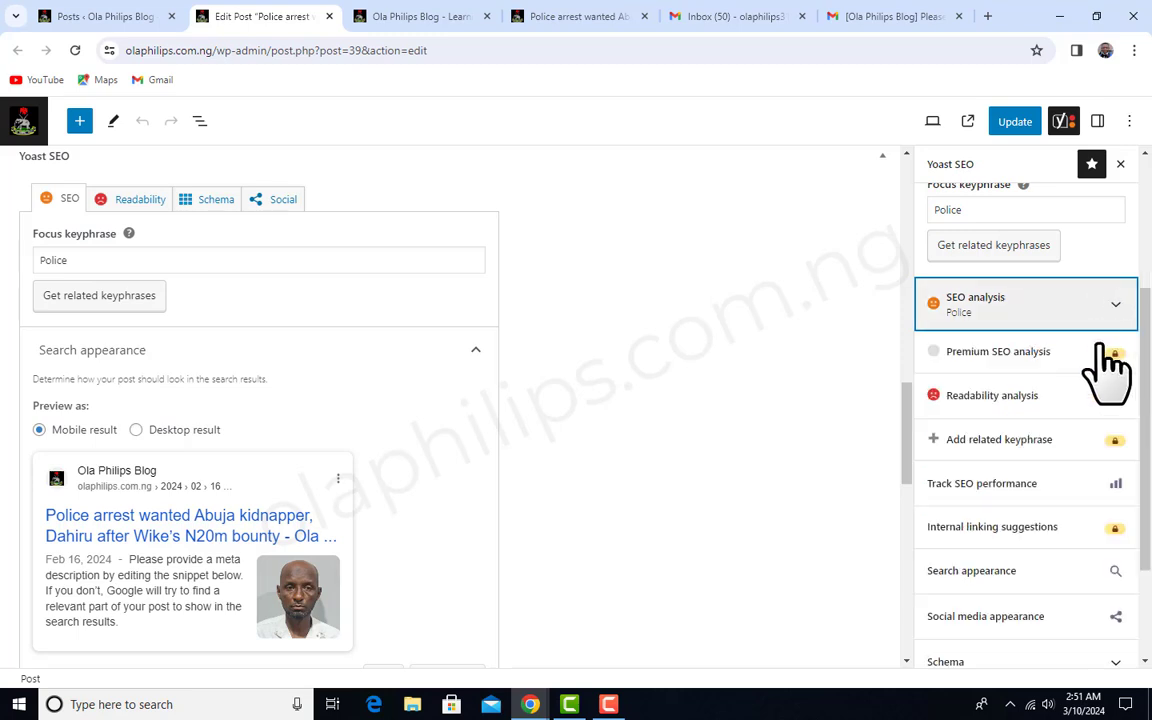
Expand the Readability analysis and read through its problems and good results
click(1115, 396)
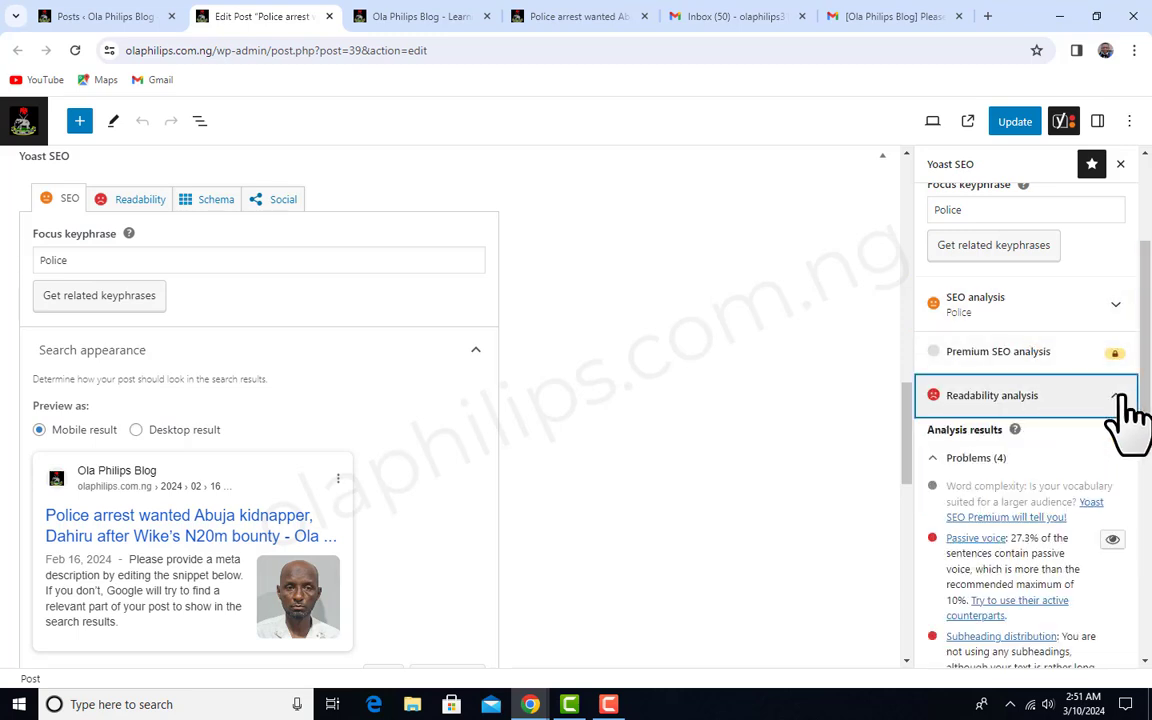
scroll(1120, 493, down, 3)
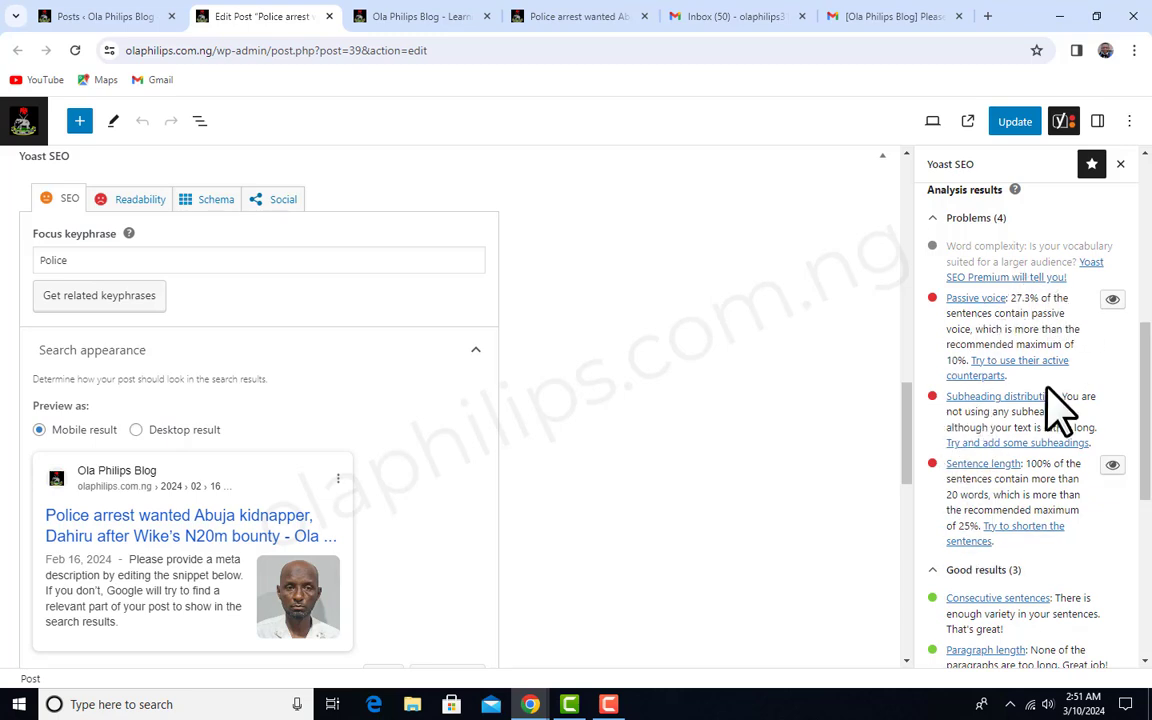
scroll(1056, 406, down, 2)
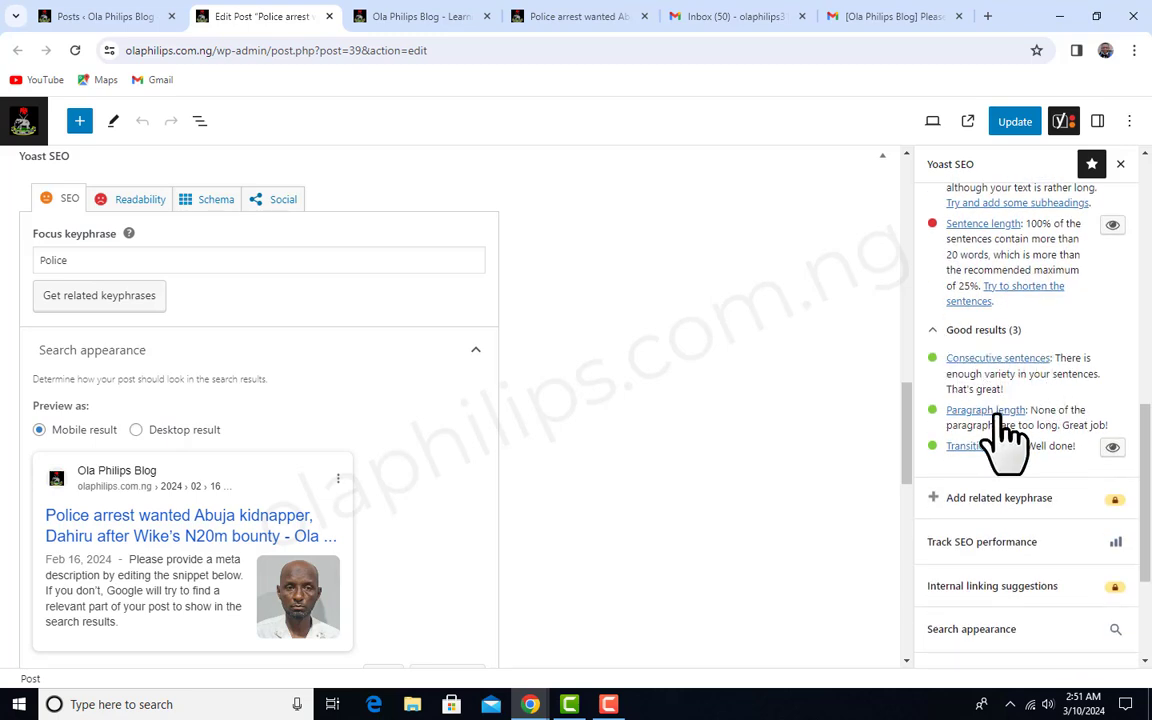
scroll(1003, 435, up, 3)
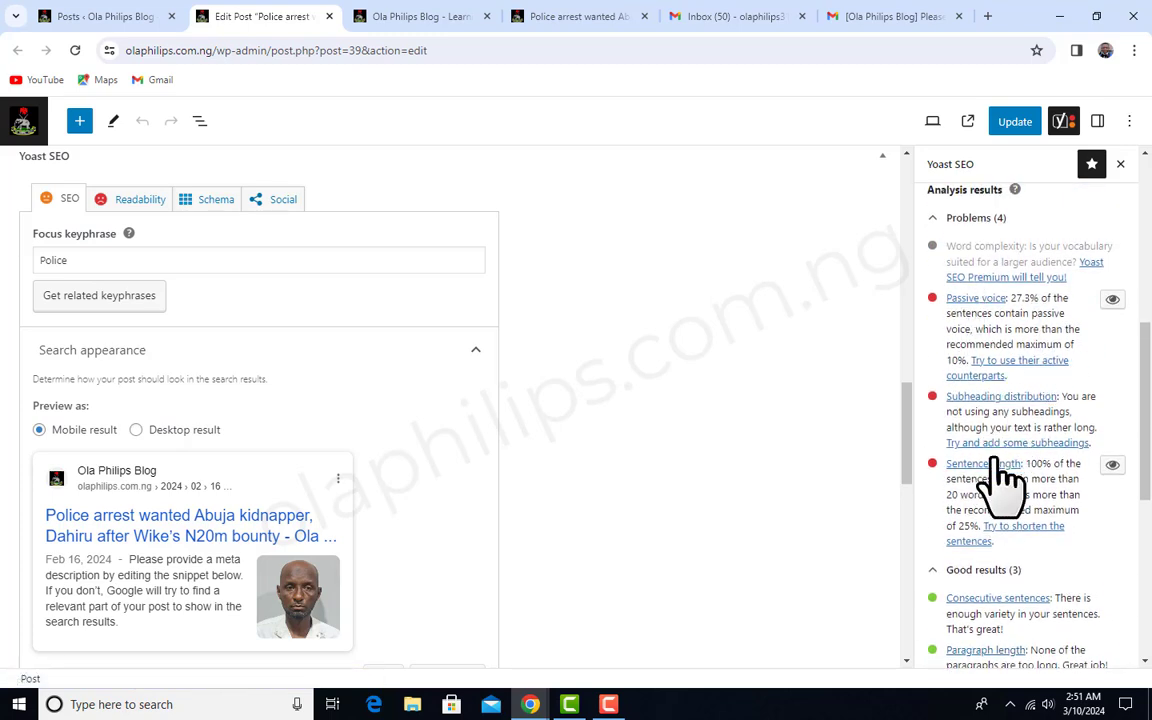